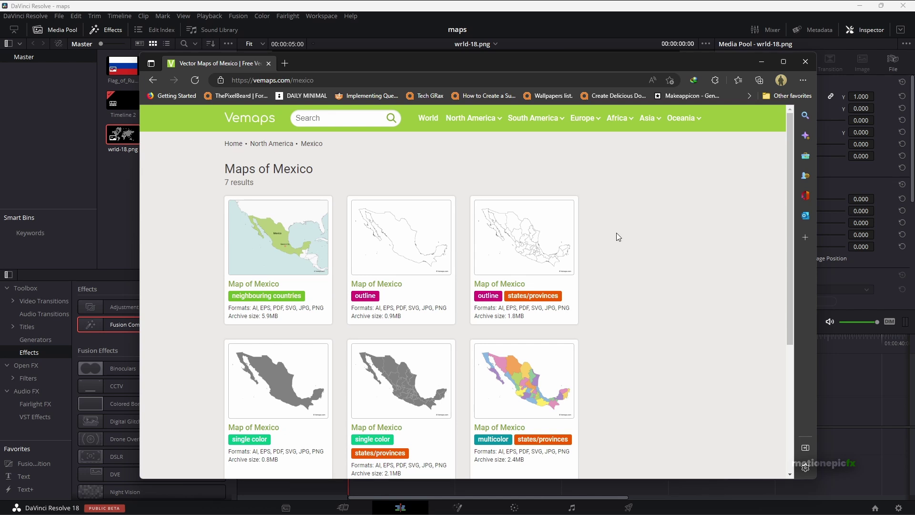
# Switch to DaVinci Resolve, add a Fusion Composition at the start of Video 1 and open it on the Fusion page
pyautogui.click(118, 191)
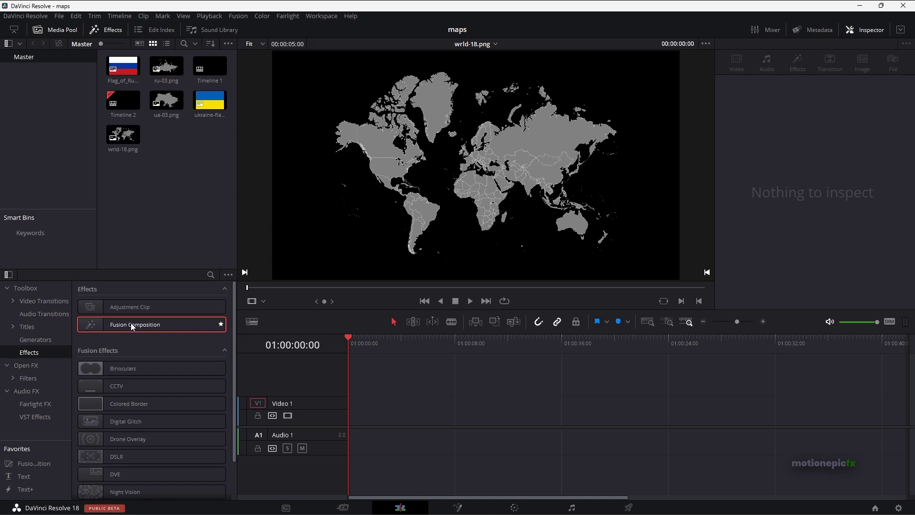
pyautogui.moveTo(131, 322); pyautogui.dragTo(381, 412)
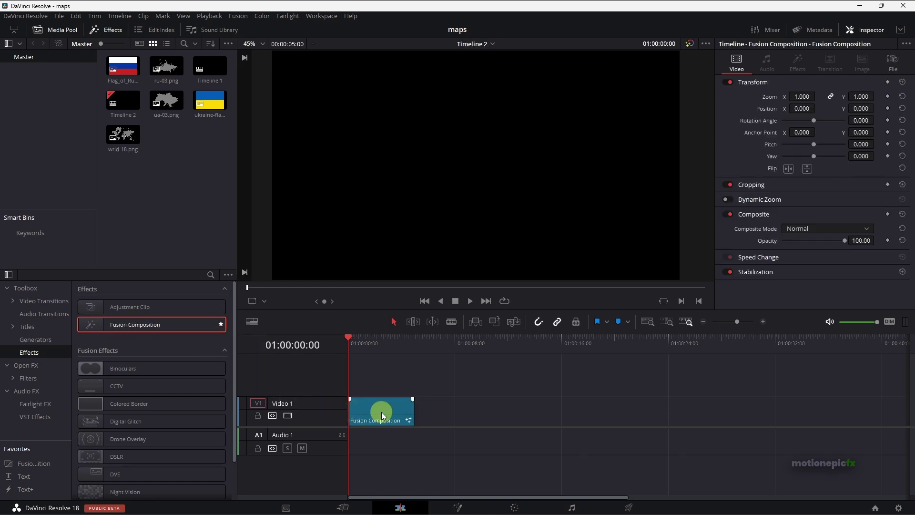
pyautogui.click(381, 412)
pyautogui.click(465, 506)
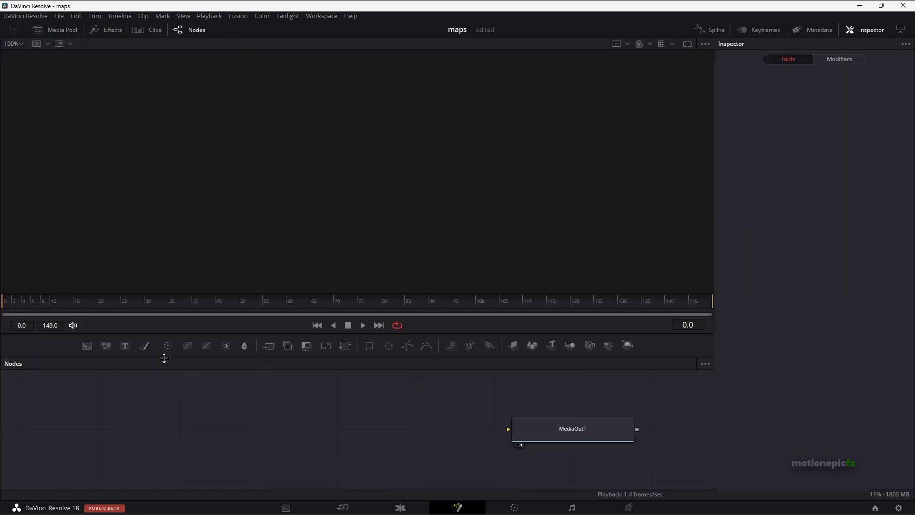
# Bring wrld-18.png from the media pool into the composition and show it in the viewer
pyautogui.click(62, 29)
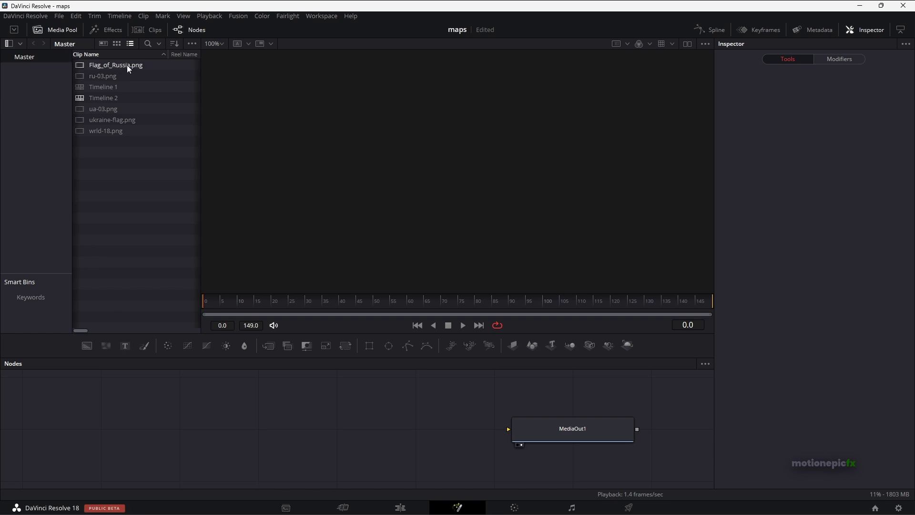
pyautogui.moveTo(113, 135); pyautogui.dragTo(322, 191)
pyautogui.click(61, 30)
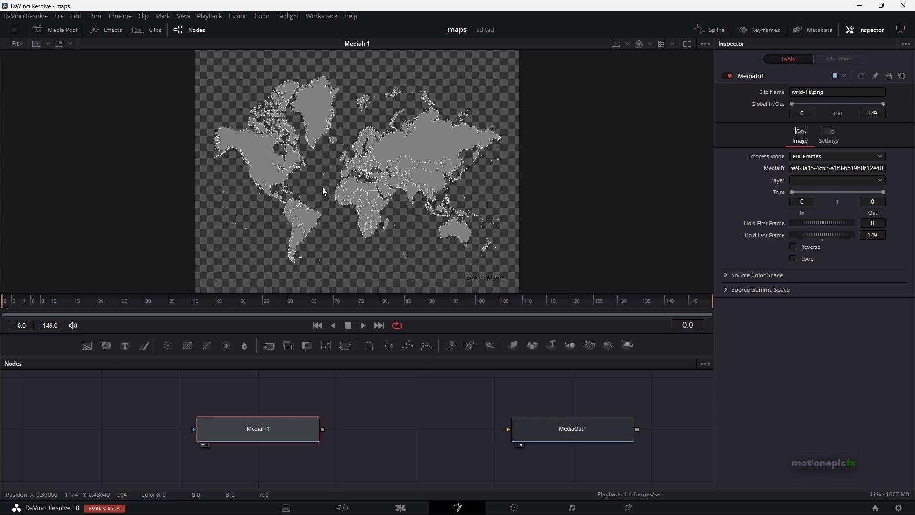
# Rename the world map's media input node to world__map
pyautogui.rightClick(288, 428)
pyautogui.click(323, 340)
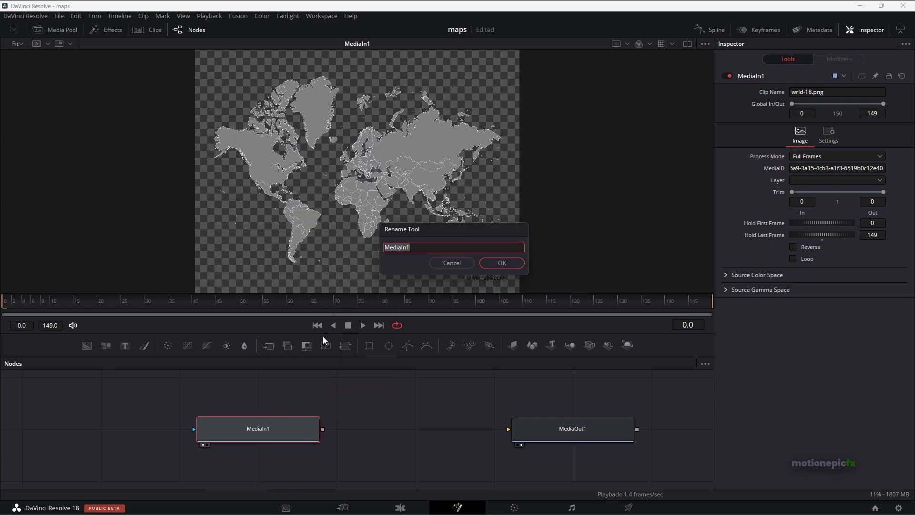
pyautogui.write('world__map')
pyautogui.press('Return')
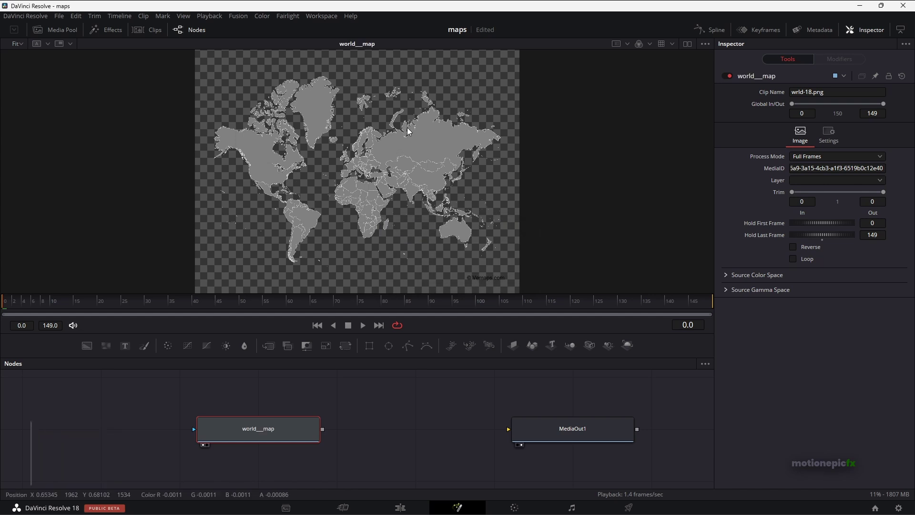
# Add a Background node merged with the world__map node and show the merge result in the viewer
pyautogui.scroll(3, 420, 123)
pyautogui.hscroll(2, 422, 114)
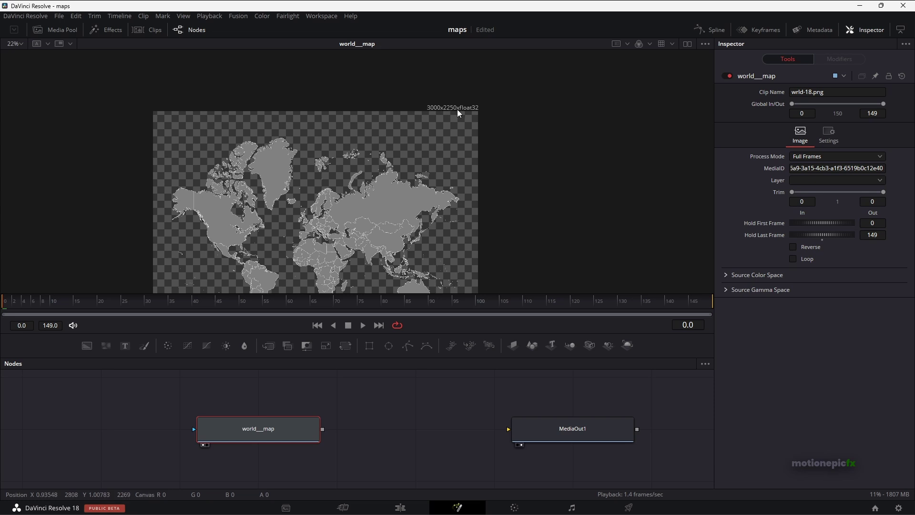
pyautogui.click(275, 433)
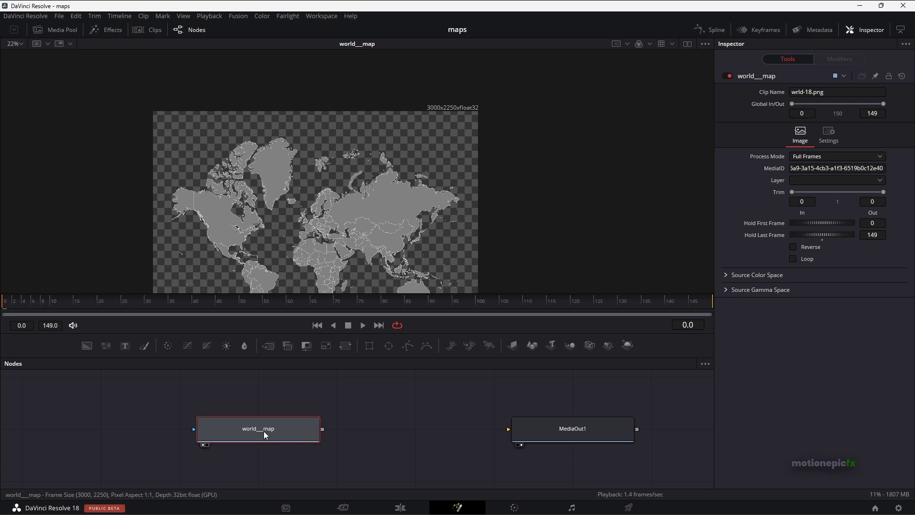
pyautogui.moveTo(343, 443); pyautogui.dragTo(326, 423)
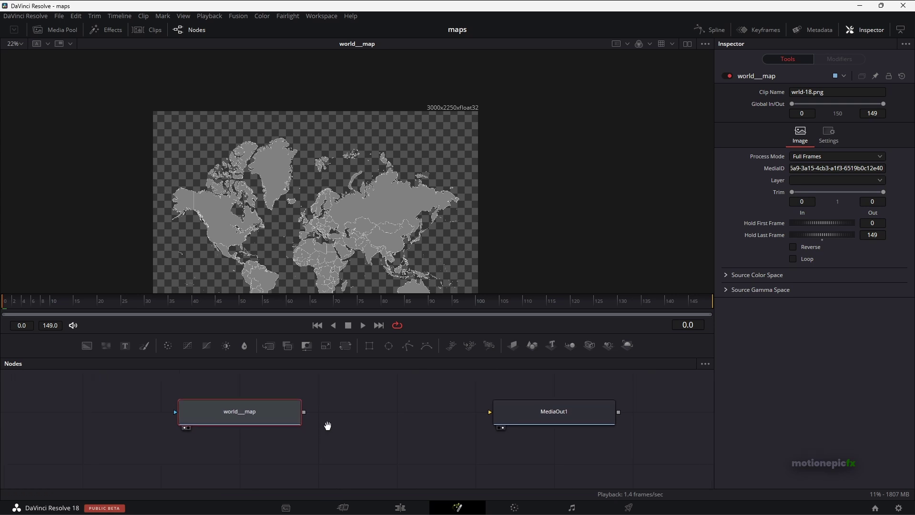
pyautogui.click(89, 348)
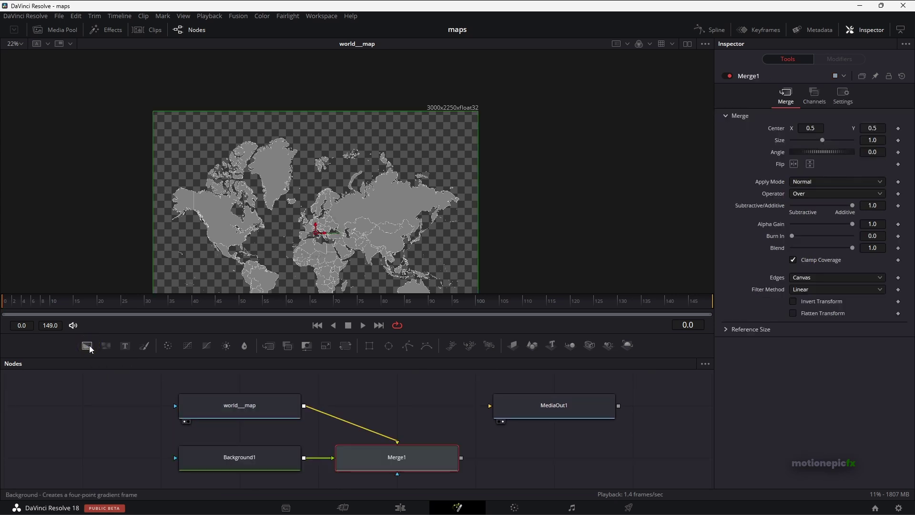
pyautogui.moveTo(409, 462); pyautogui.dragTo(348, 161)
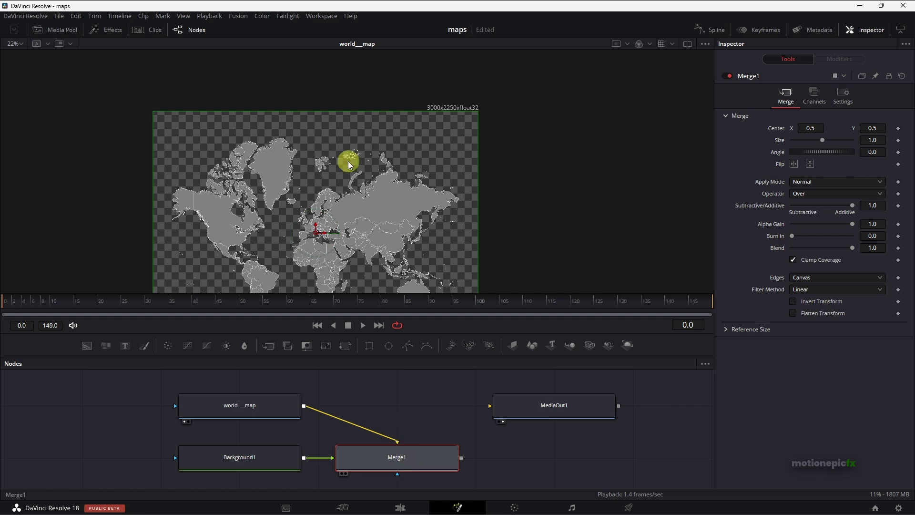
pyautogui.scroll(-2, 342, 213)
pyautogui.scroll(-2, 342, 212)
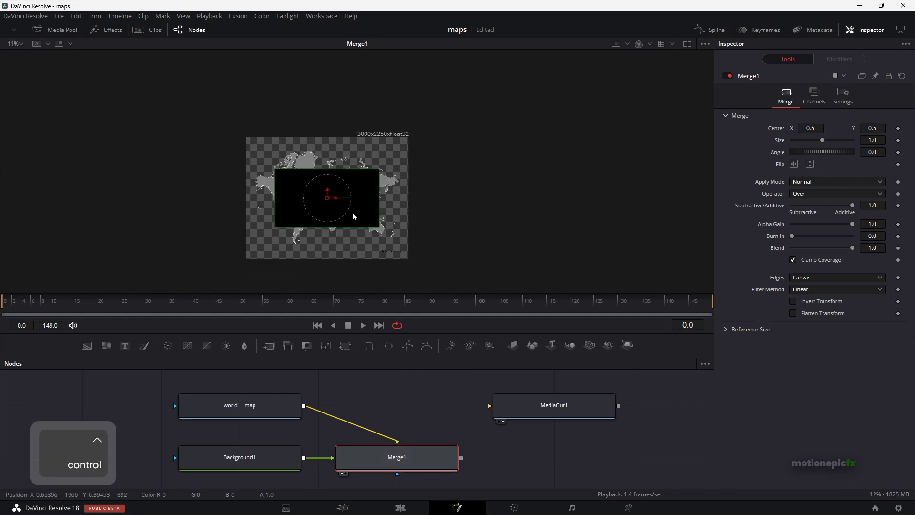
# Swap the inputs of Merge1 so the map lies over the background, and set the merge size to 0.5
pyautogui.rightClick(401, 462)
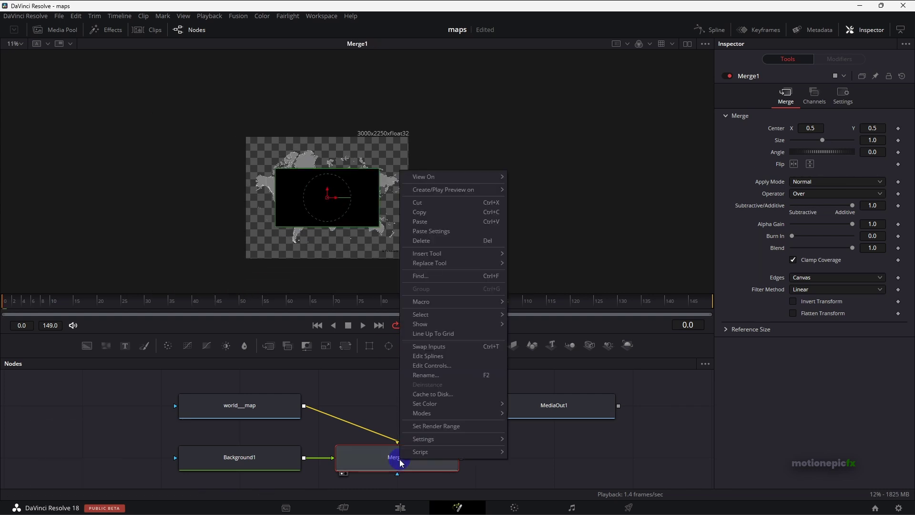
pyautogui.click(436, 346)
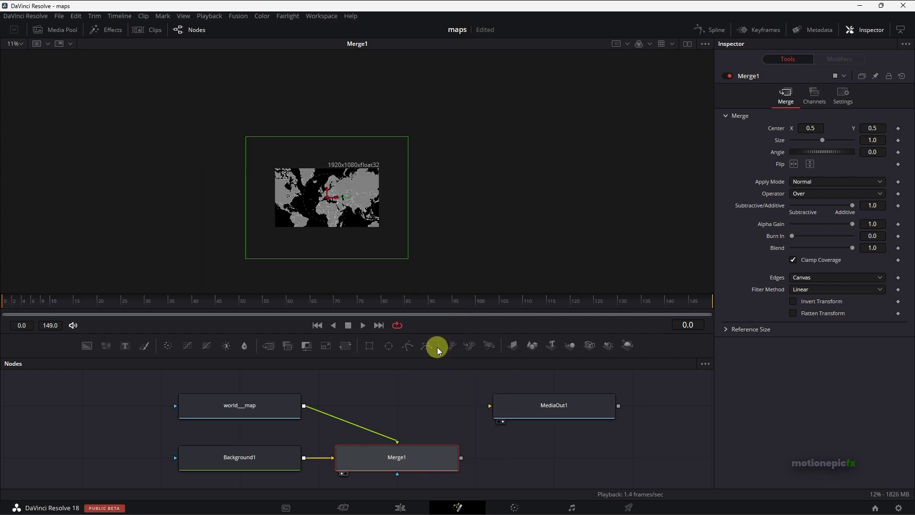
pyautogui.click(874, 140)
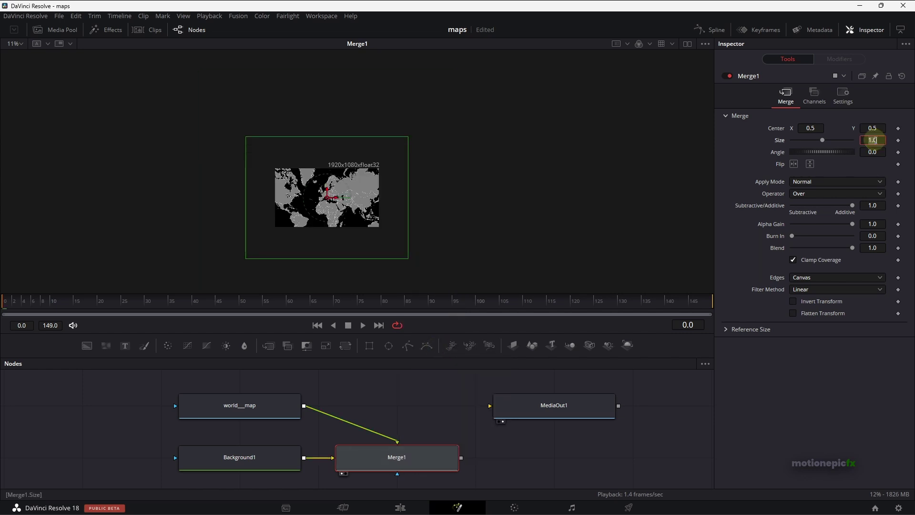
pyautogui.write('0.5')
pyautogui.press('Return')
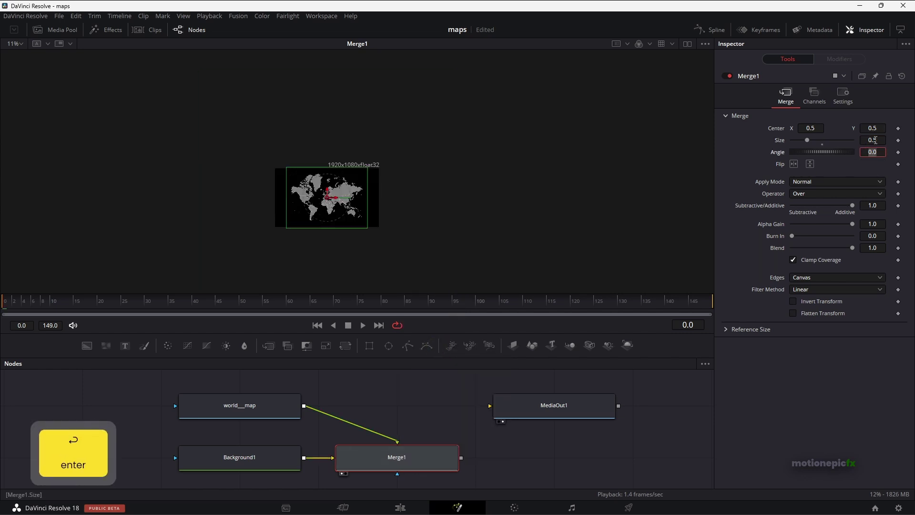
pyautogui.scroll(4, 447, 147)
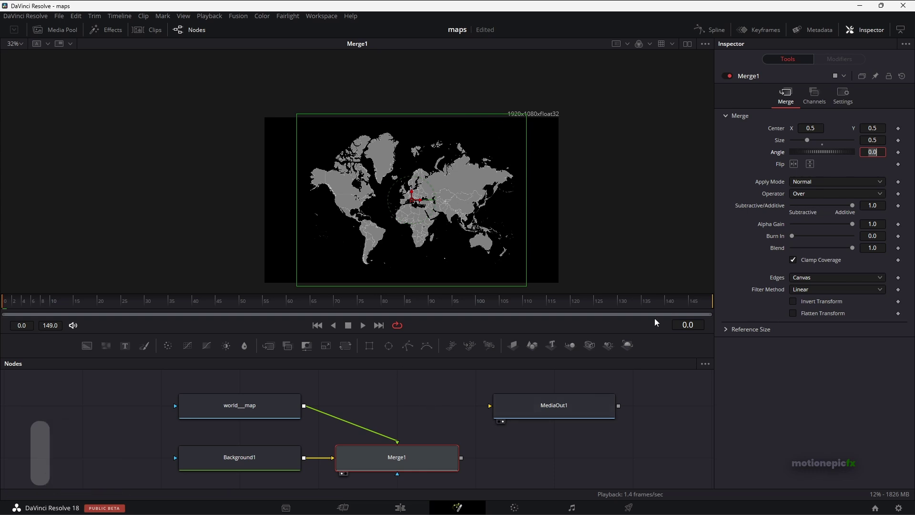
# Set Merge1's operator to Mask and raise Background1's green value to 1.0
pyautogui.click(812, 193)
pyautogui.click(798, 274)
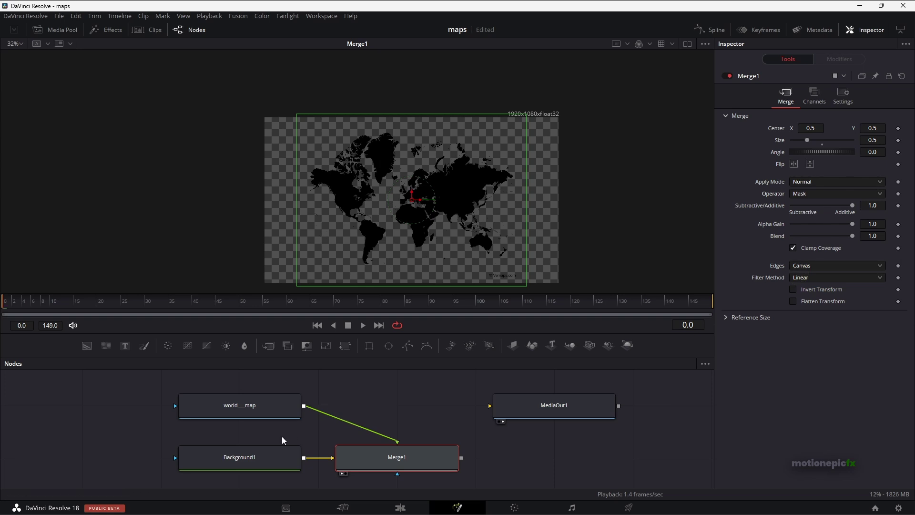
pyautogui.click(244, 453)
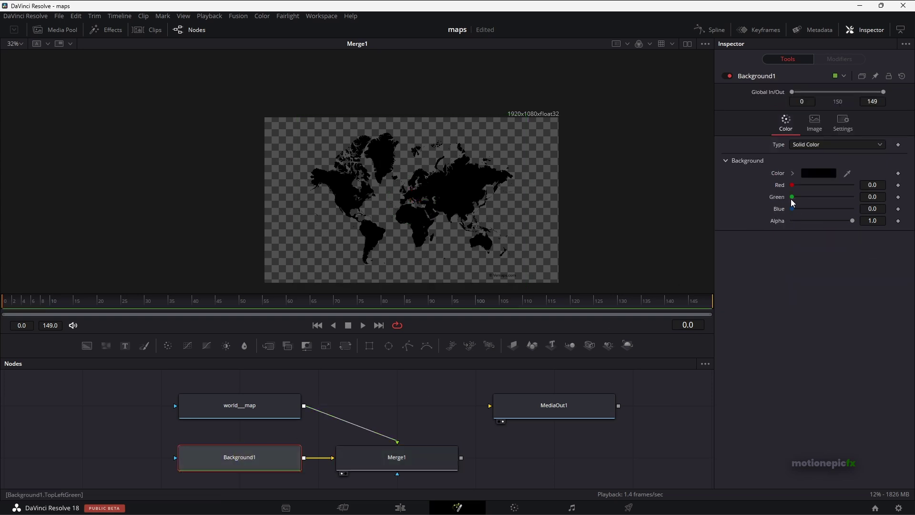
pyautogui.moveTo(792, 197); pyautogui.dragTo(876, 204)
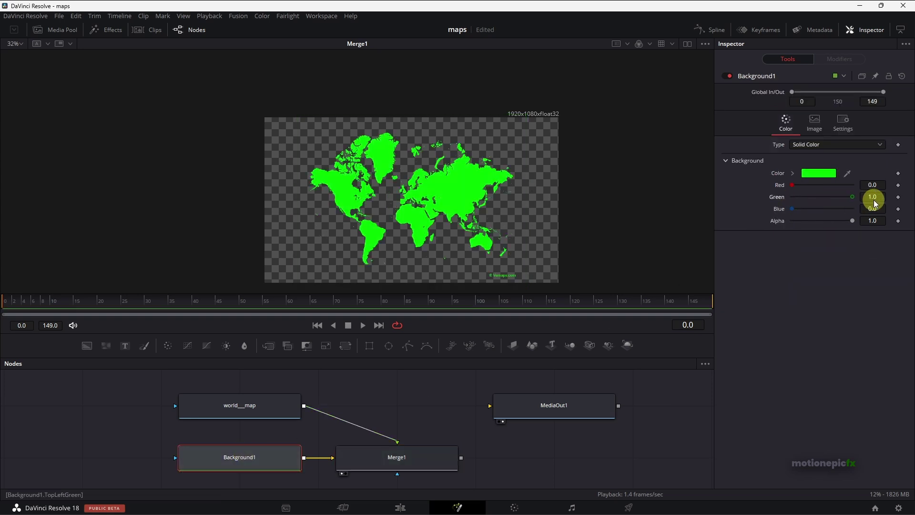
# Switch Merge1's operator to Over to compare the country borders, and return it to Mask
pyautogui.scroll(5, 453, 193)
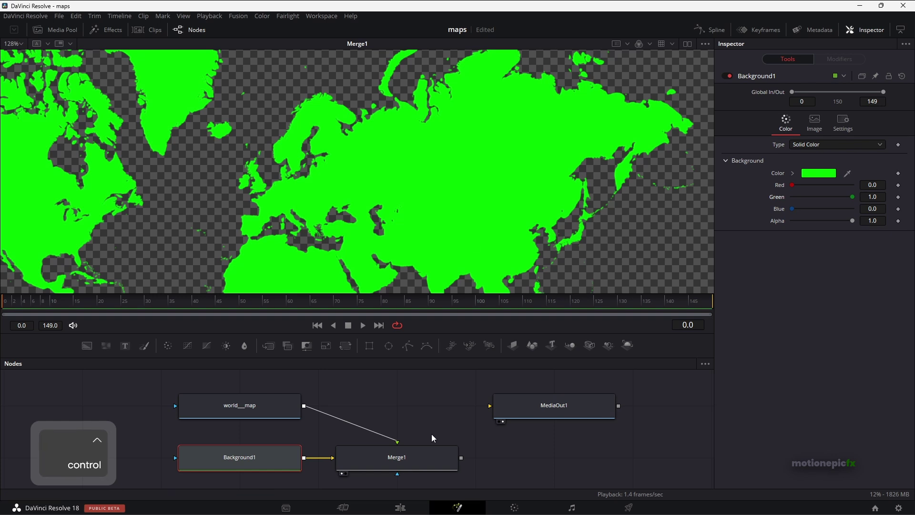
pyautogui.click(430, 448)
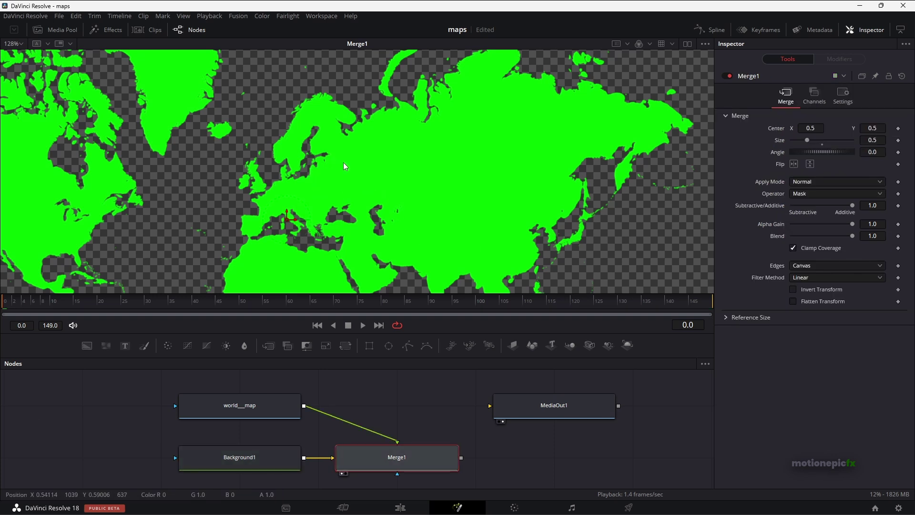
pyautogui.click(809, 193)
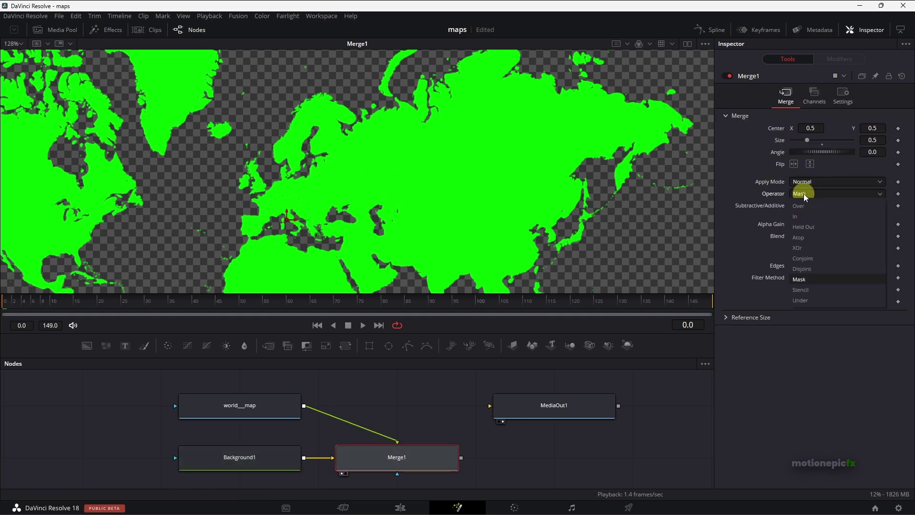
pyautogui.click(810, 205)
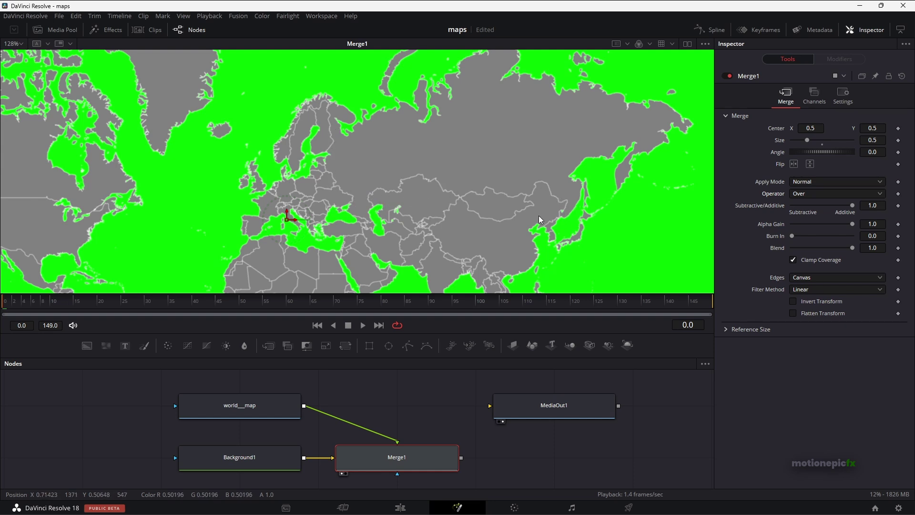
pyautogui.click(810, 193)
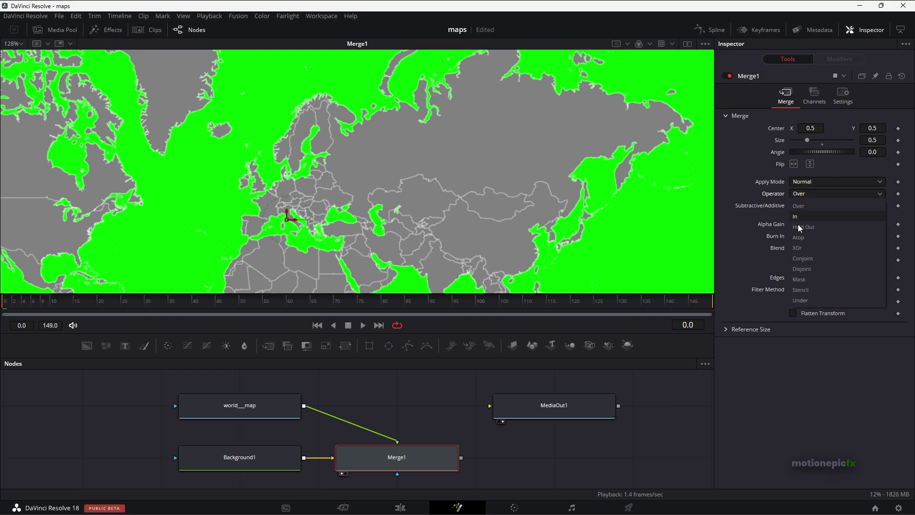
pyautogui.click(803, 280)
# Duplicate the world__map, Background1 and Merge1 nodes below the originals and show the copied merge in the viewer
pyautogui.scroll(-4, 436, 167)
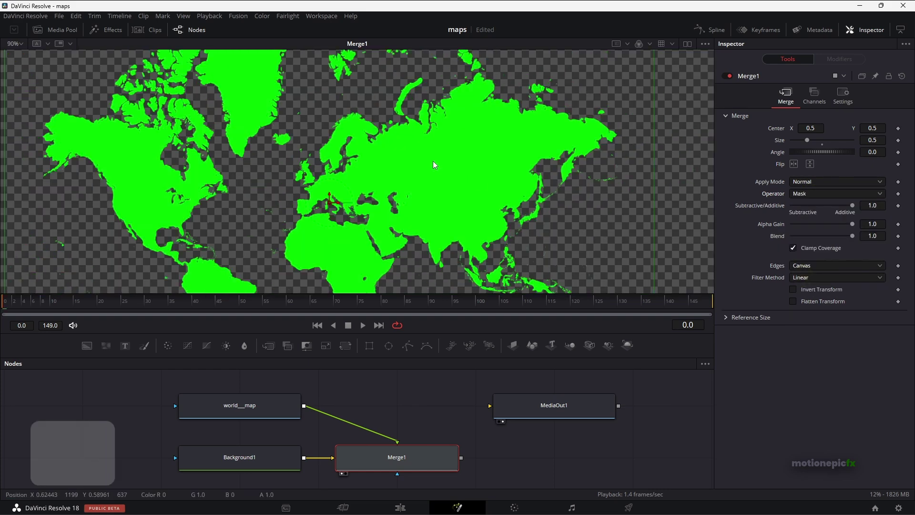
pyautogui.moveTo(150, 387); pyautogui.dragTo(358, 456)
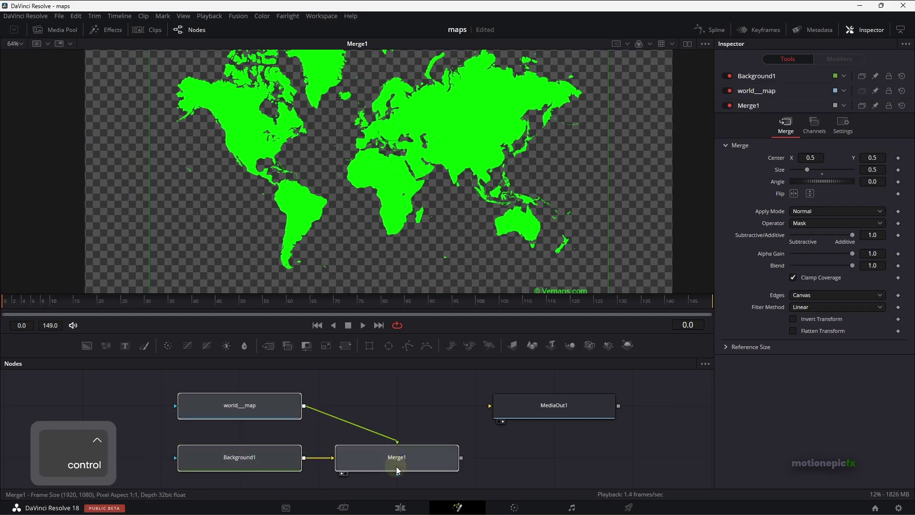
pyautogui.hotkey('ctrl', 'c')
pyautogui.scroll(-2, 334, 428)
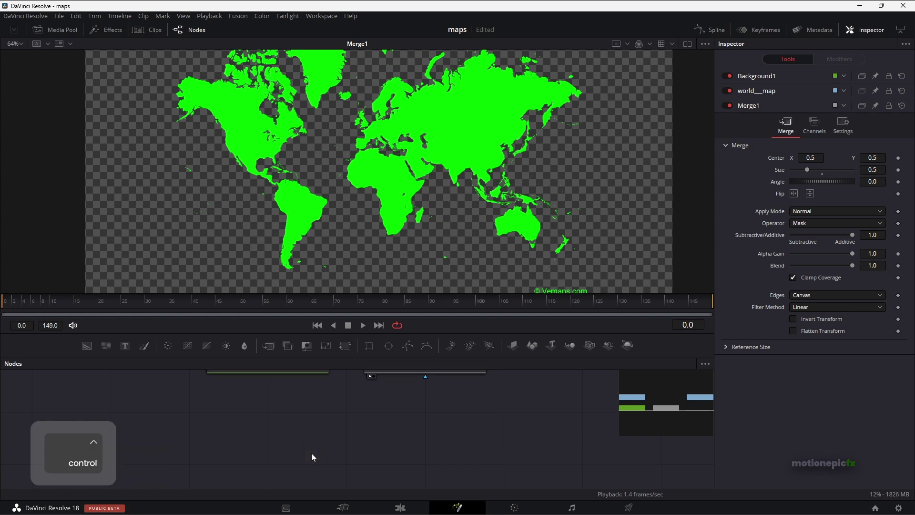
pyautogui.hotkey('ctrl', 'v')
pyautogui.scroll(-3, 493, 429)
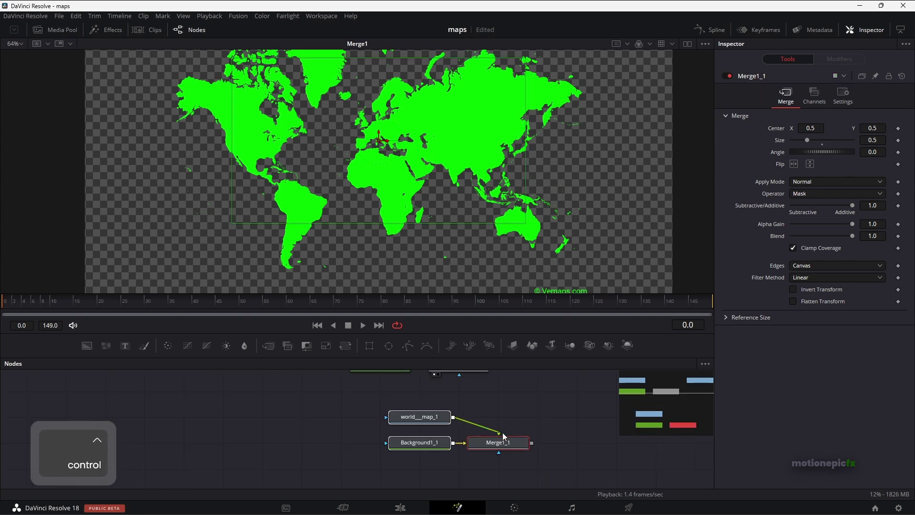
pyautogui.moveTo(502, 432); pyautogui.dragTo(467, 74)
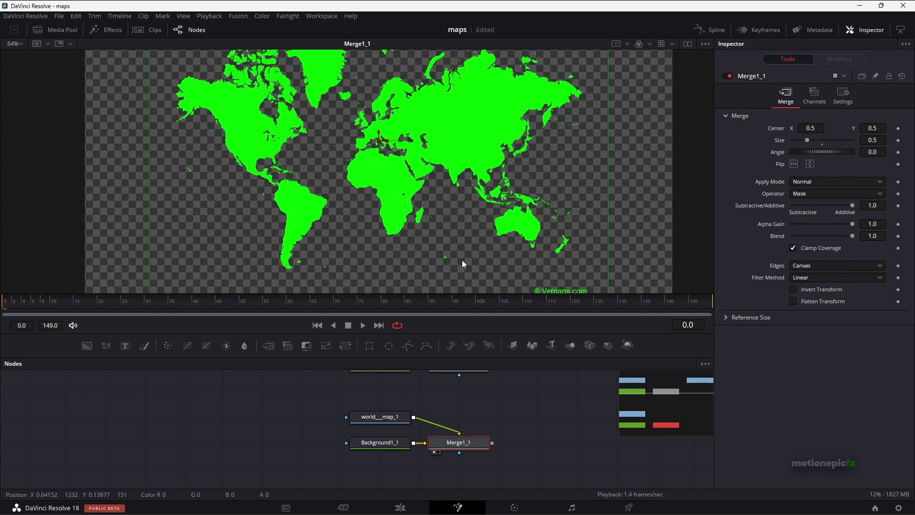
# Insert a Luma Keyer between the world__map_1 copy and its merge, and show the keyer's output in the viewer
pyautogui.click(376, 418)
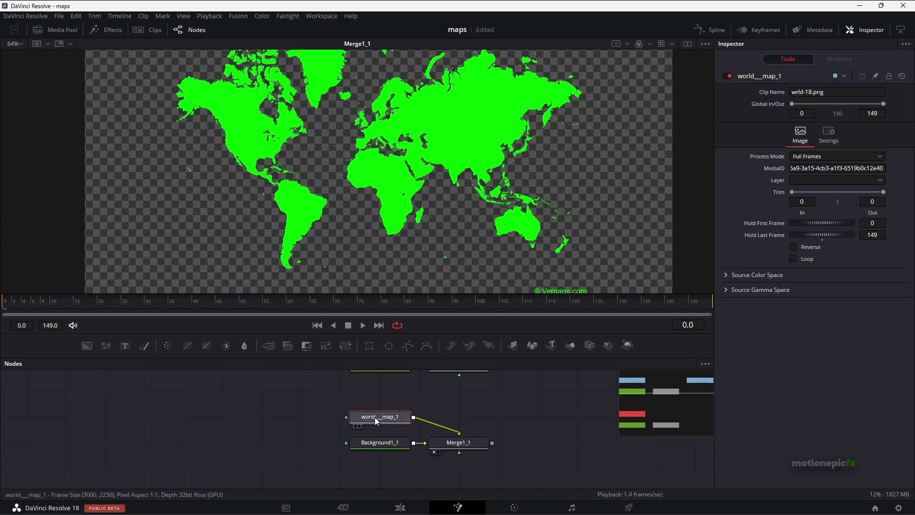
pyautogui.hotkey('shift', 'space')
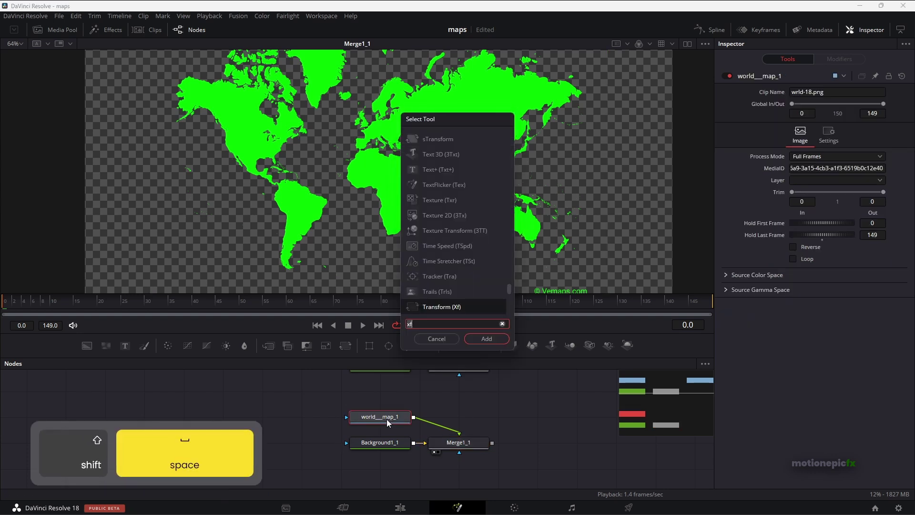
pyautogui.write('lum')
pyautogui.press('Return')
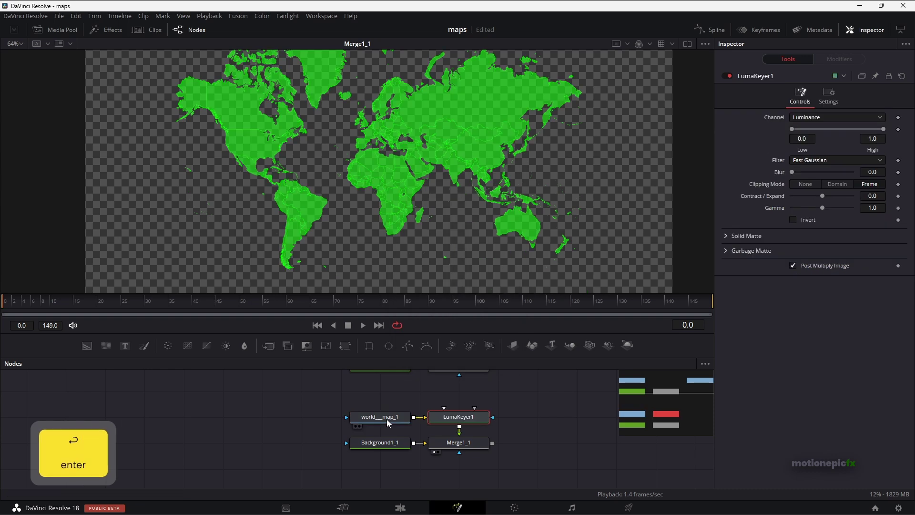
pyautogui.moveTo(481, 420); pyautogui.dragTo(452, 238)
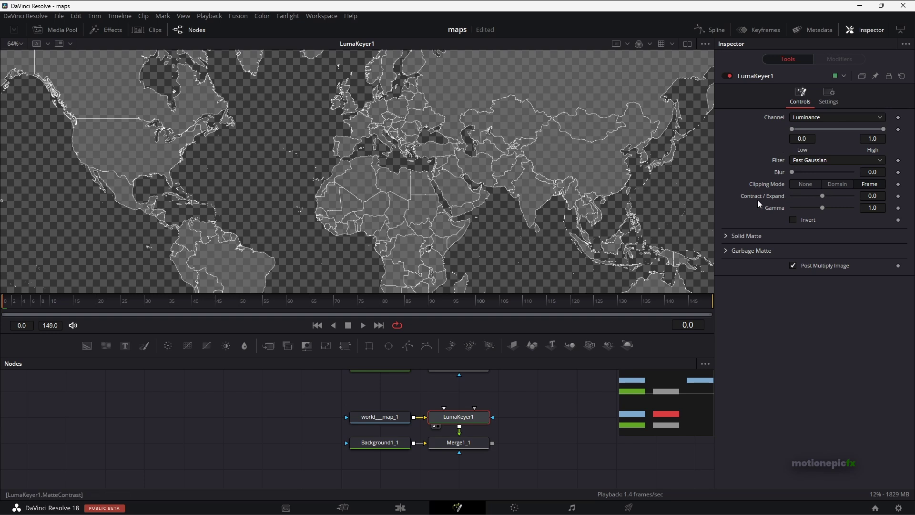
# Set LumaKeyer1's Contract / Expand to -0.33 and Gamma to 3.0 to isolate the country borders
pyautogui.moveTo(820, 197); pyautogui.dragTo(900, 216)
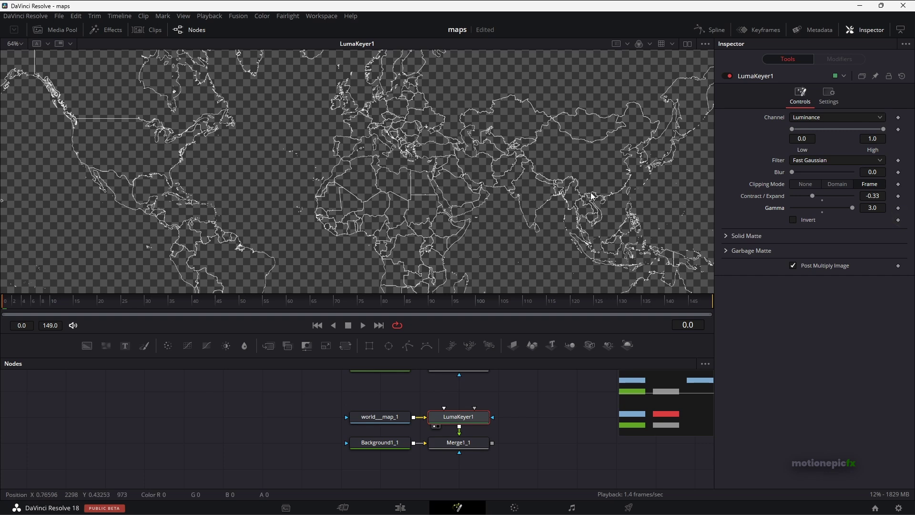
# Combine the Merge1_1 and Merge1 outputs in a new merge node, show it in the viewer and swap its inputs
pyautogui.moveTo(521, 433); pyautogui.dragTo(454, 451)
pyautogui.moveTo(275, 416); pyautogui.dragTo(427, 385)
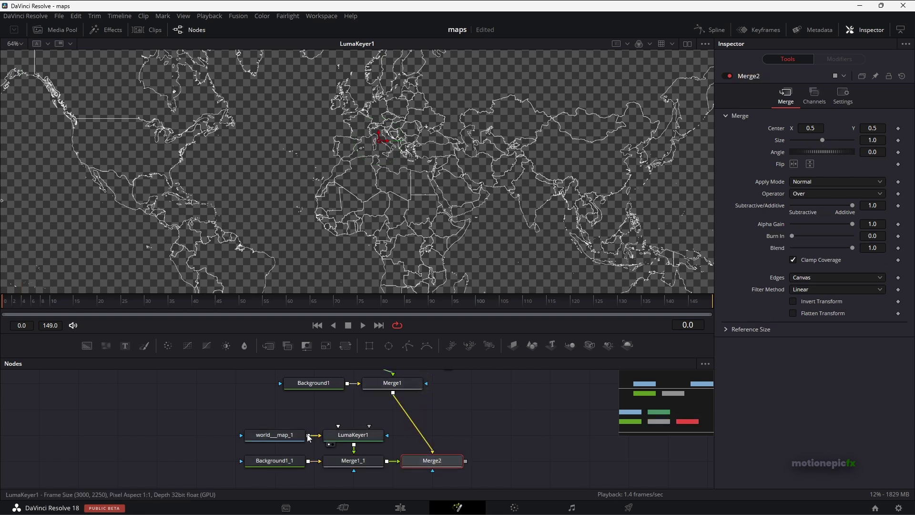
pyautogui.moveTo(347, 465); pyautogui.dragTo(308, 466)
pyautogui.moveTo(394, 460); pyautogui.dragTo(436, 173)
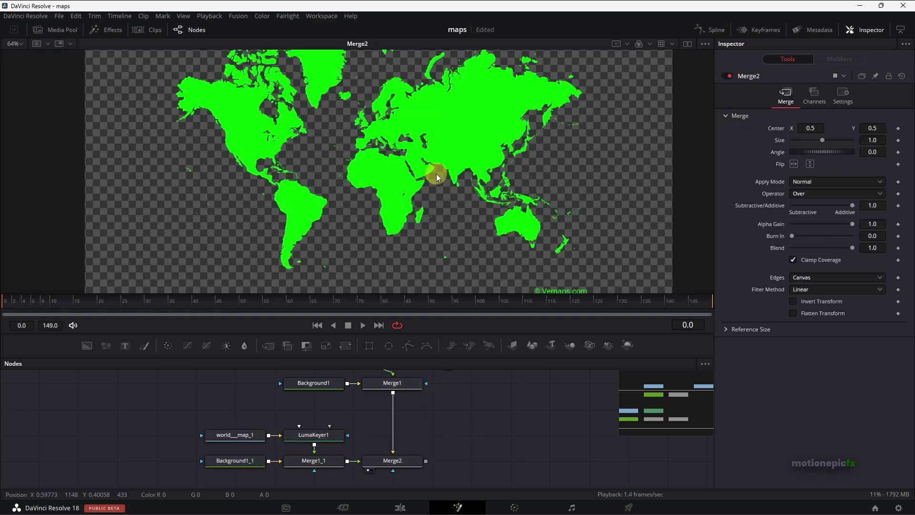
pyautogui.rightClick(394, 462)
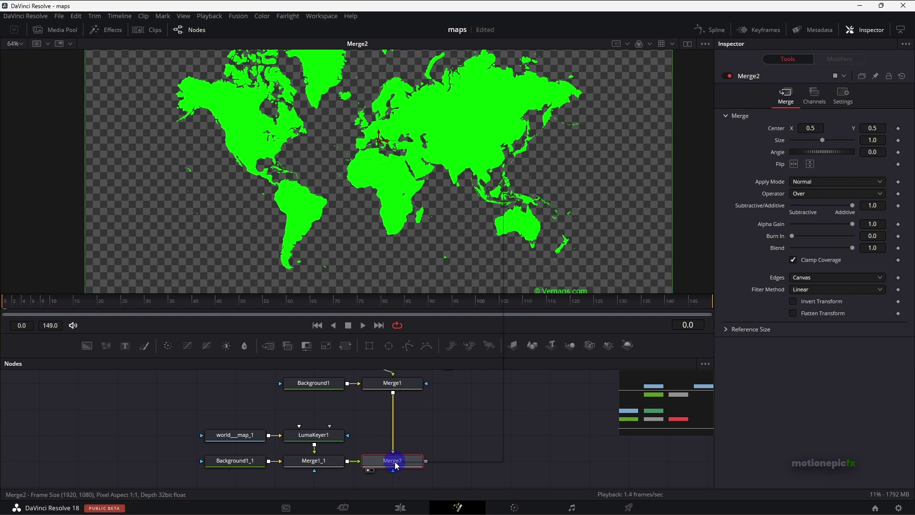
pyautogui.click(425, 351)
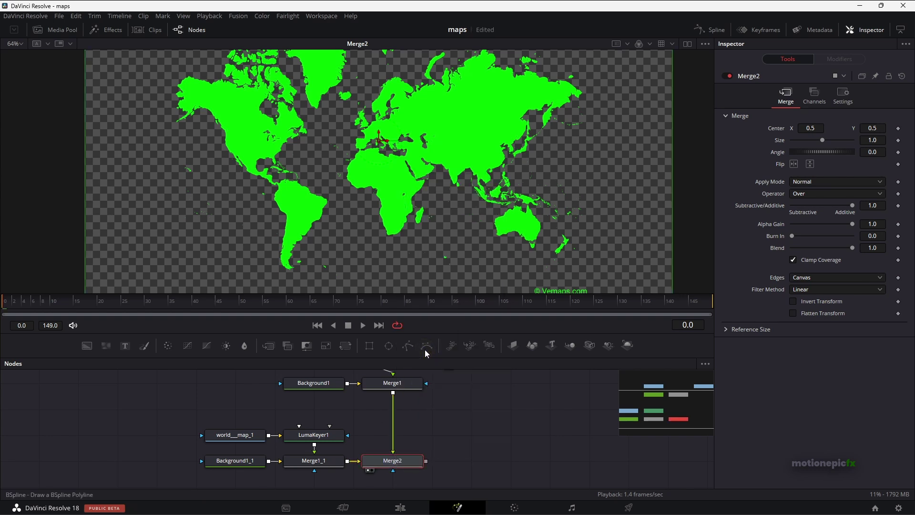
# Change Background1_1's colour to pure blue with green 0.0 and blue 1.0
pyautogui.keyDown('ctrl'); pyautogui.scroll(3, 457, 113); pyautogui.keyUp('ctrl')
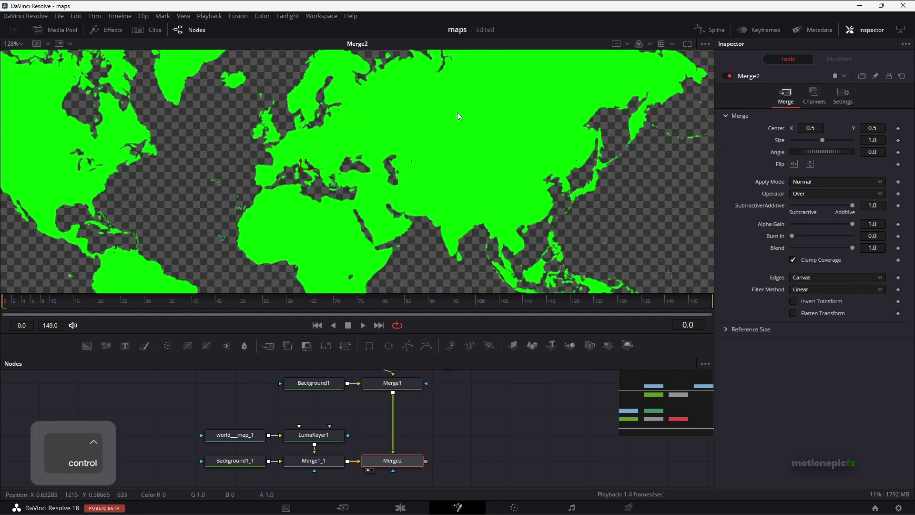
pyautogui.keyDown('ctrl'); pyautogui.scroll(-2, 456, 112); pyautogui.keyUp('ctrl')
pyautogui.click(240, 465)
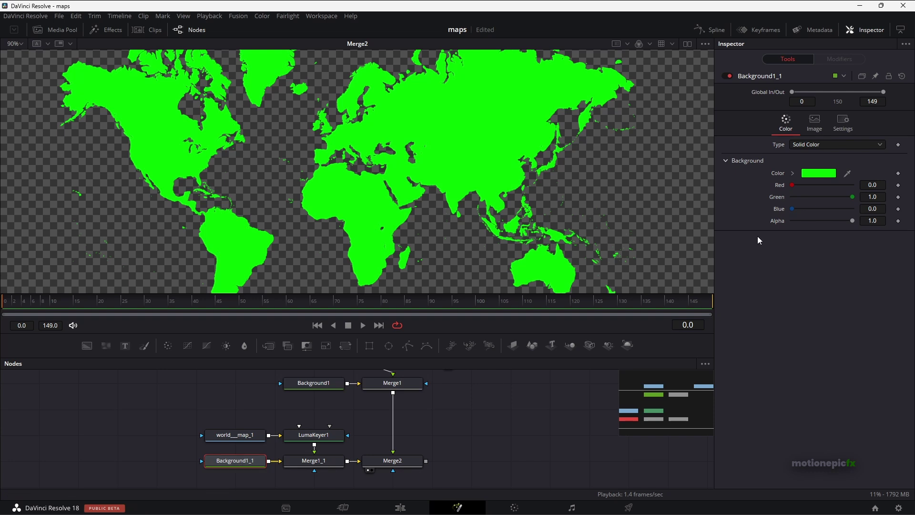
pyautogui.moveTo(793, 209); pyautogui.dragTo(781, 193)
# Swap Merge2's foreground and background inputs back and forth to compare them, leaving the country borders over the land fill
pyautogui.click(407, 461)
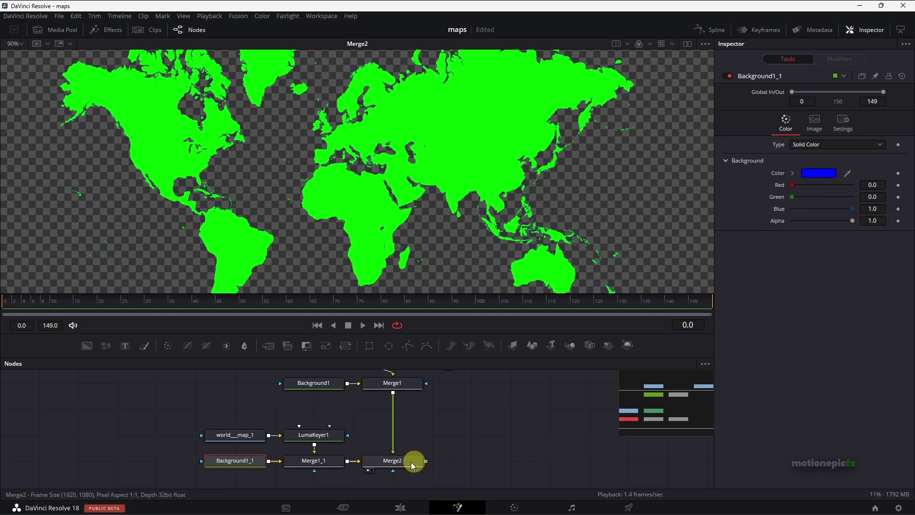
pyautogui.hotkey('ctrl', 't')
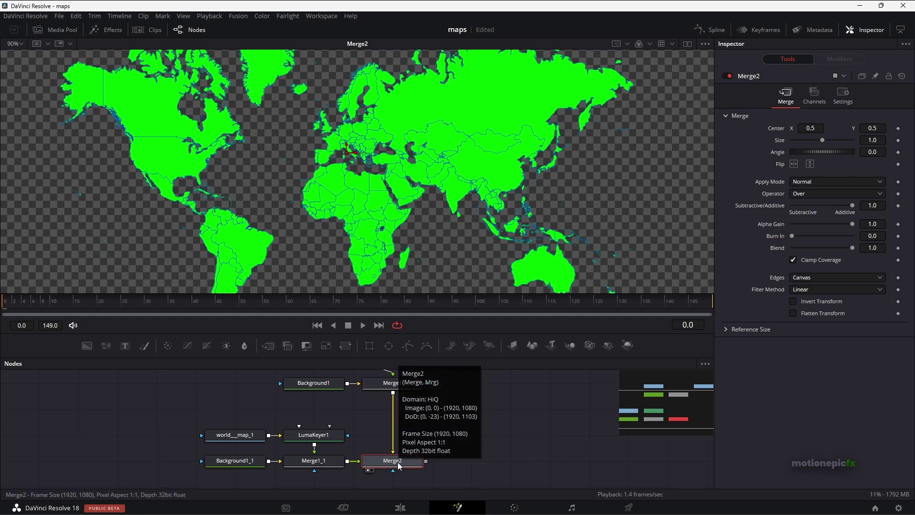
pyautogui.press('ctrl')
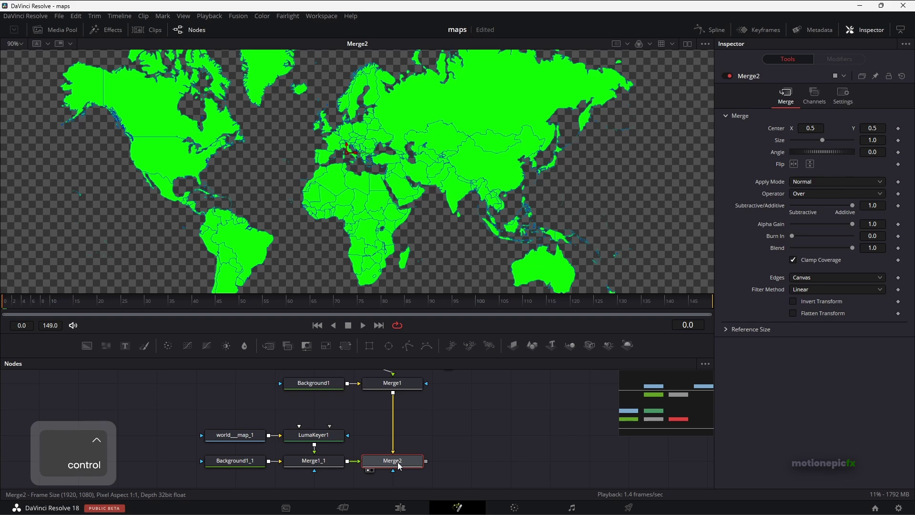
pyautogui.hotkey('ctrl', 't')
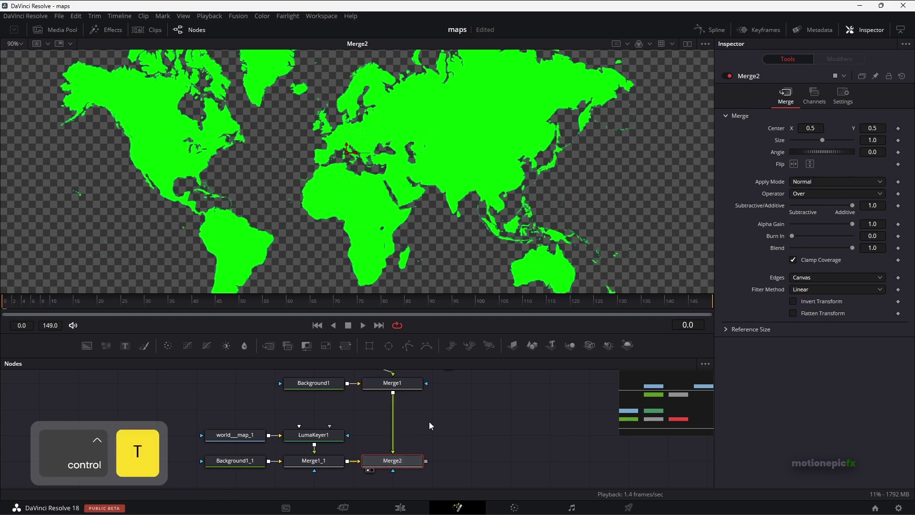
pyautogui.press('ctrl')
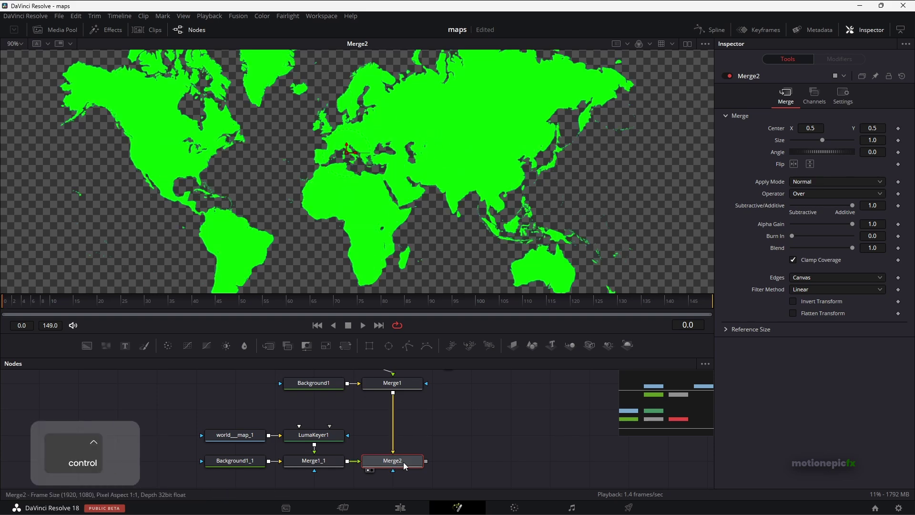
pyautogui.hotkey('ctrl', 't')
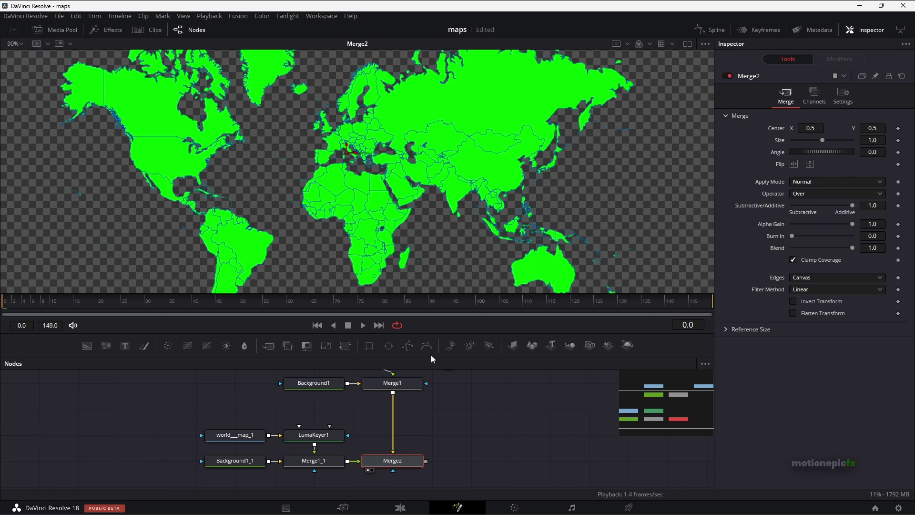
# Turn the land fill black by setting Background1's green value to 0.0
pyautogui.moveTo(429, 400); pyautogui.dragTo(448, 454)
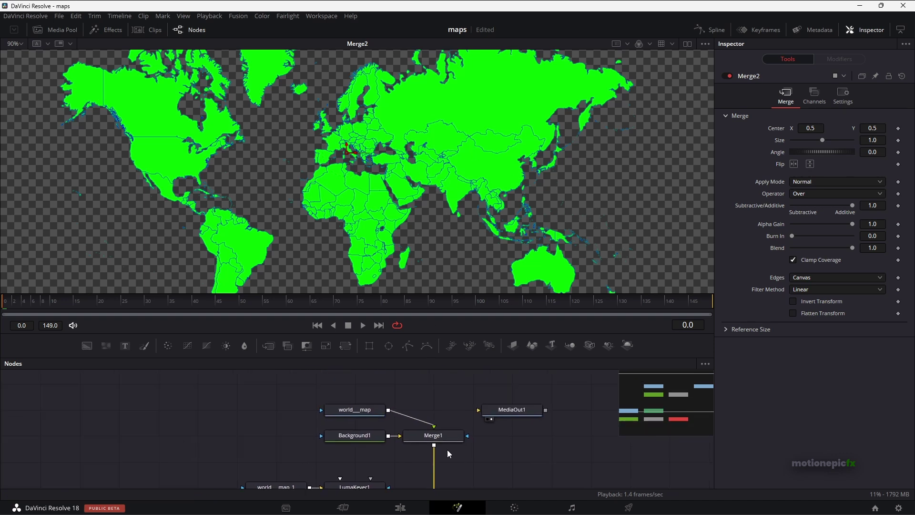
pyautogui.click(355, 410)
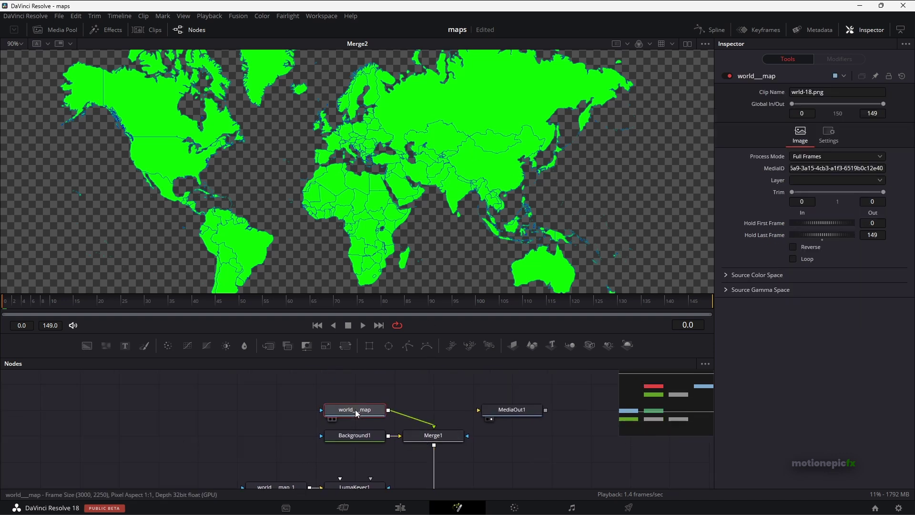
pyautogui.click(363, 441)
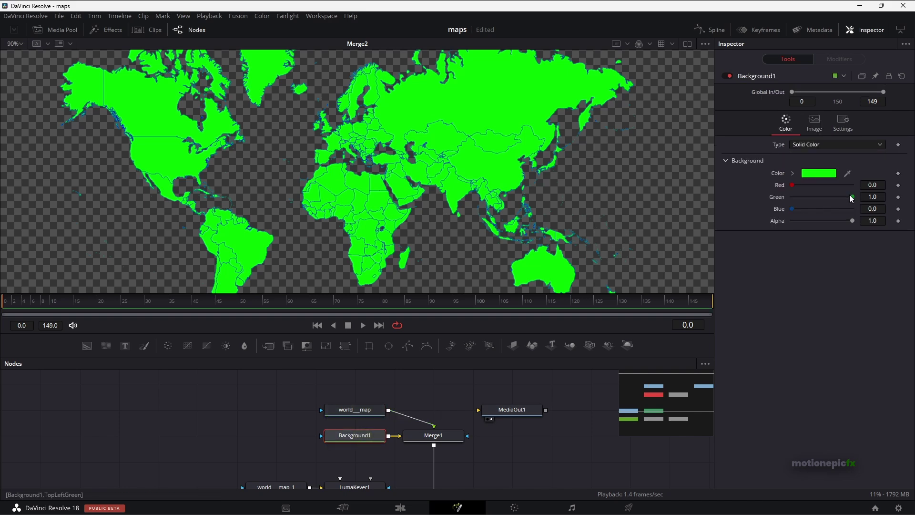
pyautogui.moveTo(850, 195); pyautogui.dragTo(793, 205)
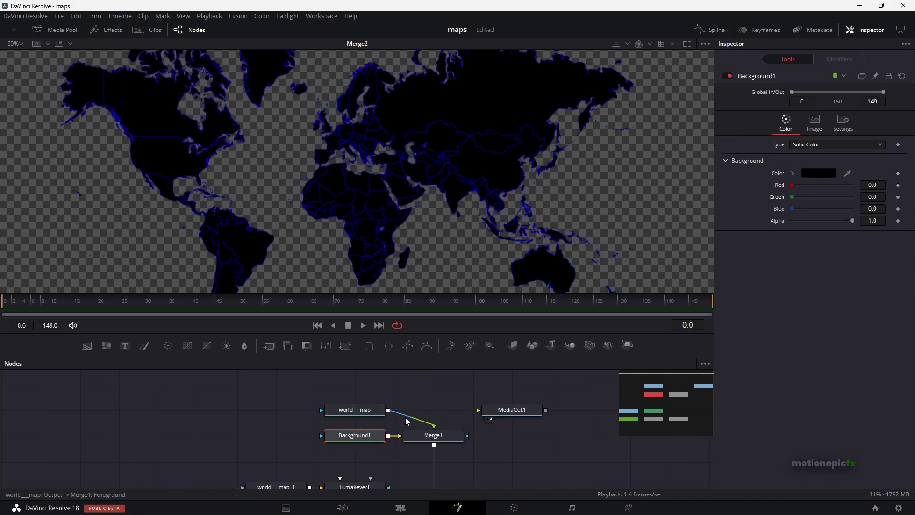
# Make the country borders white by setting Background1_1's green and red values to 1.0
pyautogui.scroll(-3, 405, 416)
pyautogui.click(304, 440)
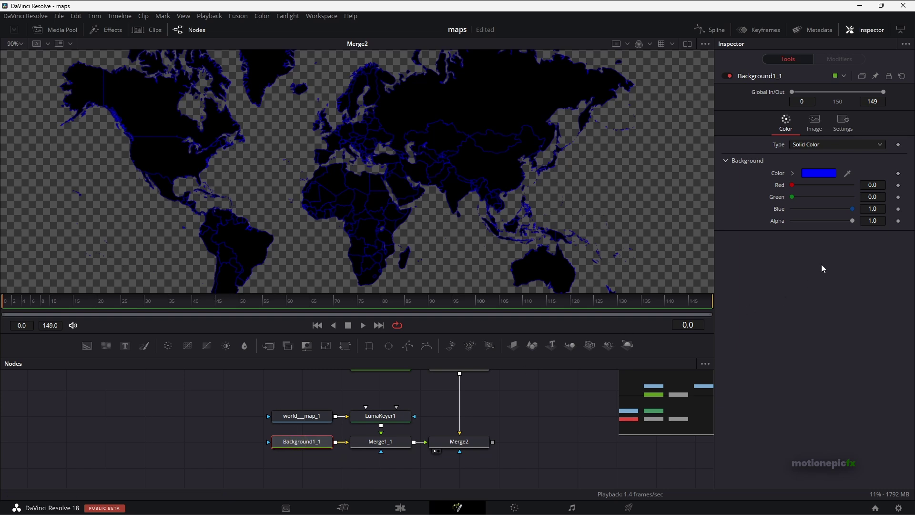
pyautogui.click(877, 196)
pyautogui.write('1')
pyautogui.press('Return')
pyautogui.click(881, 184)
pyautogui.write('1')
pyautogui.press('Return')
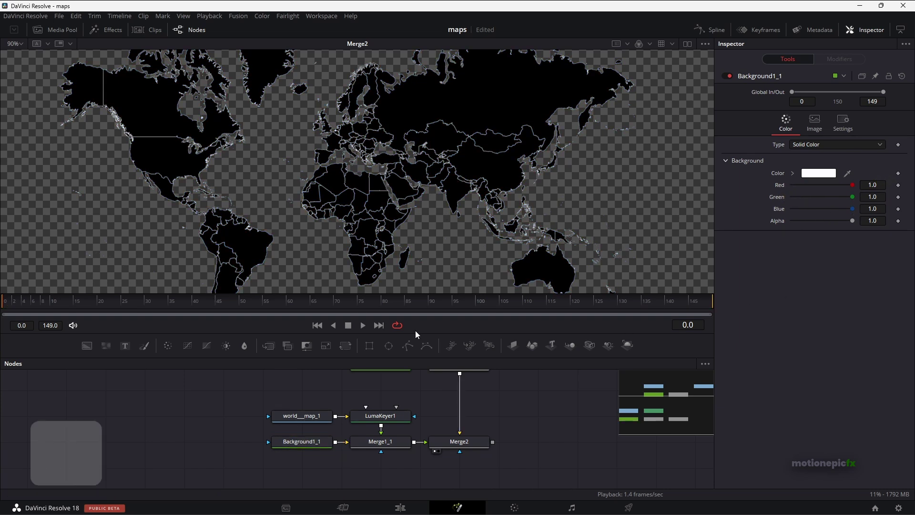
# Add the ru-03.png clip to the composition and fit its image in the viewer
pyautogui.keyDown('ctrl'); pyautogui.scroll(-2, 524, 427); pyautogui.keyUp('ctrl')
pyautogui.click(55, 29)
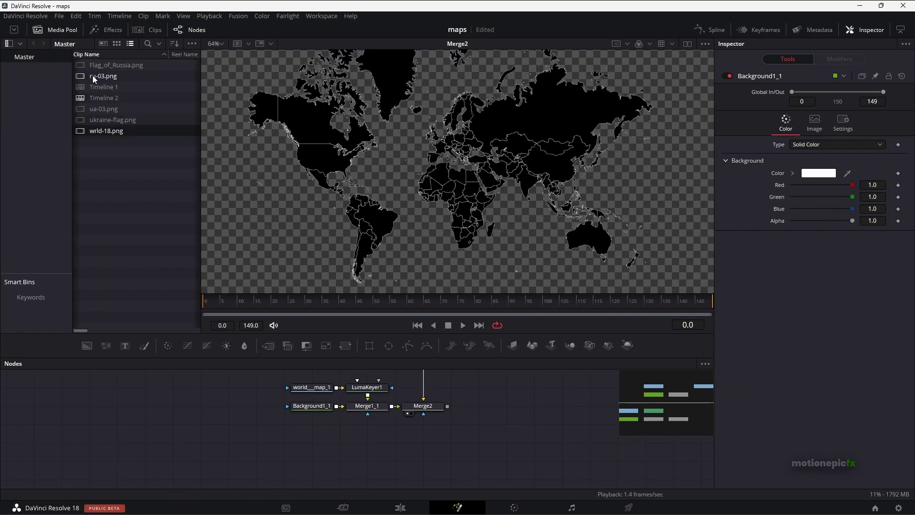
pyautogui.moveTo(107, 76); pyautogui.dragTo(330, 219)
pyautogui.click(65, 31)
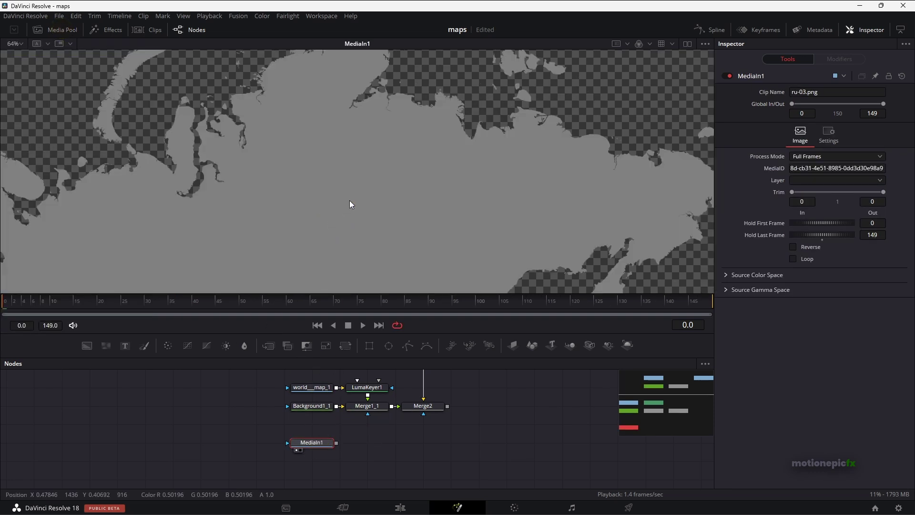
pyautogui.hotkey('ctrl', 'f')
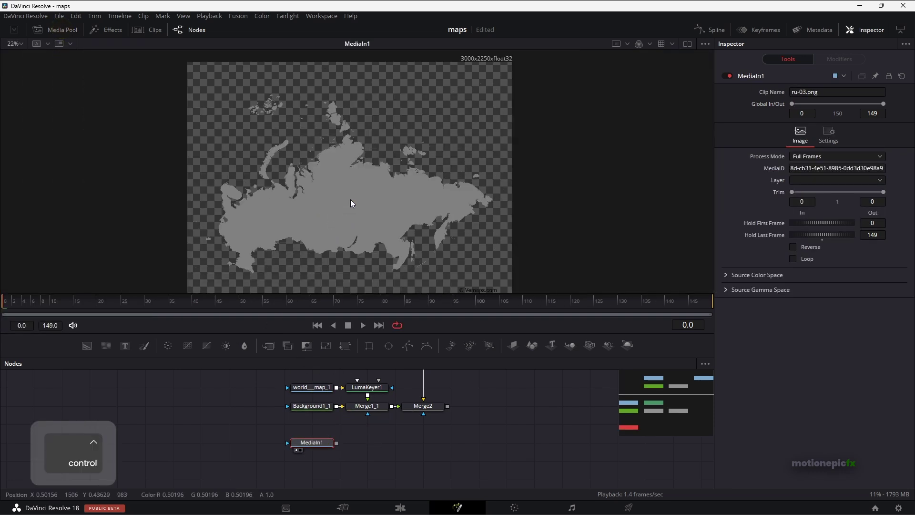
# Rename the ru-03.png media node to "russia"
pyautogui.scroll(2, 316, 445)
pyautogui.rightClick(313, 450)
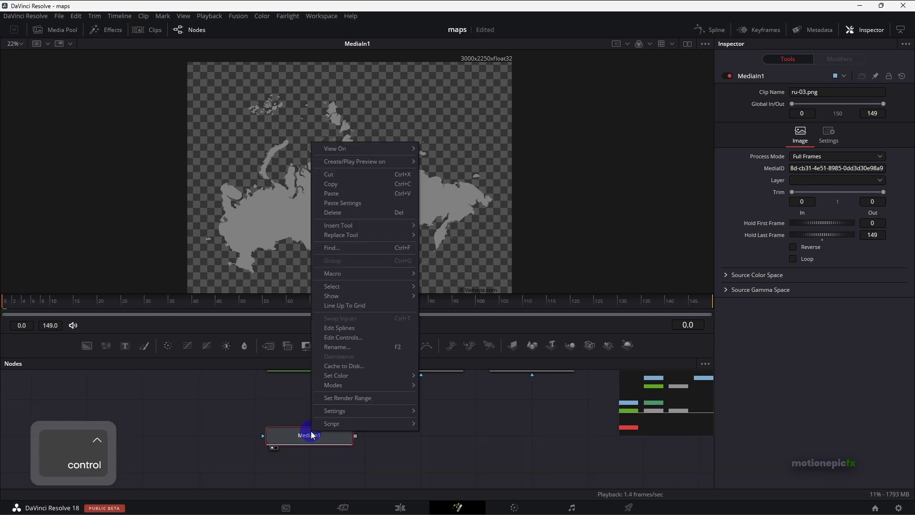
pyautogui.click(337, 347)
pyautogui.write('russia')
pyautogui.press('Return')
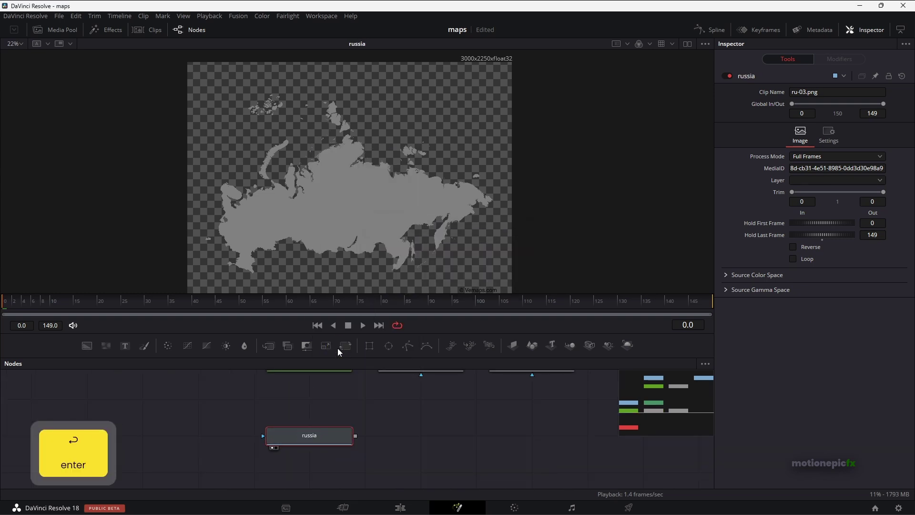
# Merge a new Background with the russia node, show the merge in the viewer and swap its inputs
pyautogui.scroll(-2, 400, 432)
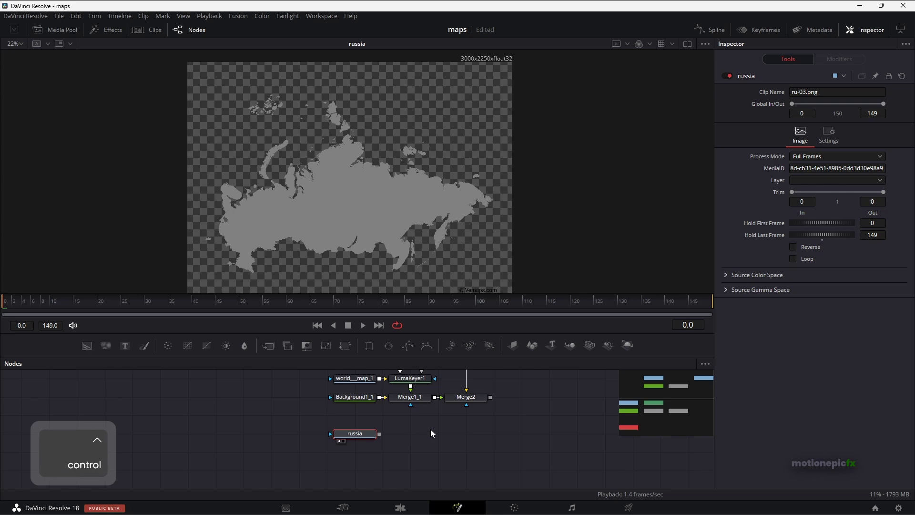
pyautogui.click(87, 346)
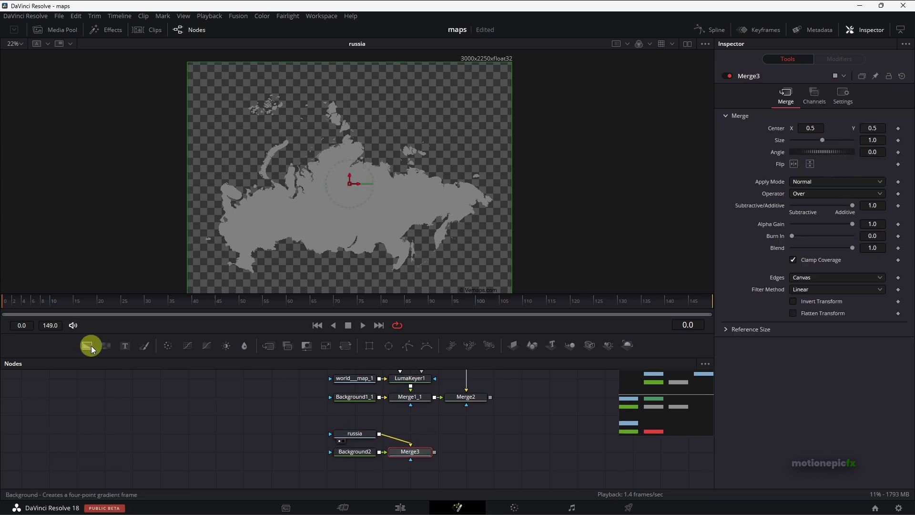
pyautogui.moveTo(414, 455); pyautogui.dragTo(402, 246)
pyautogui.click(415, 455)
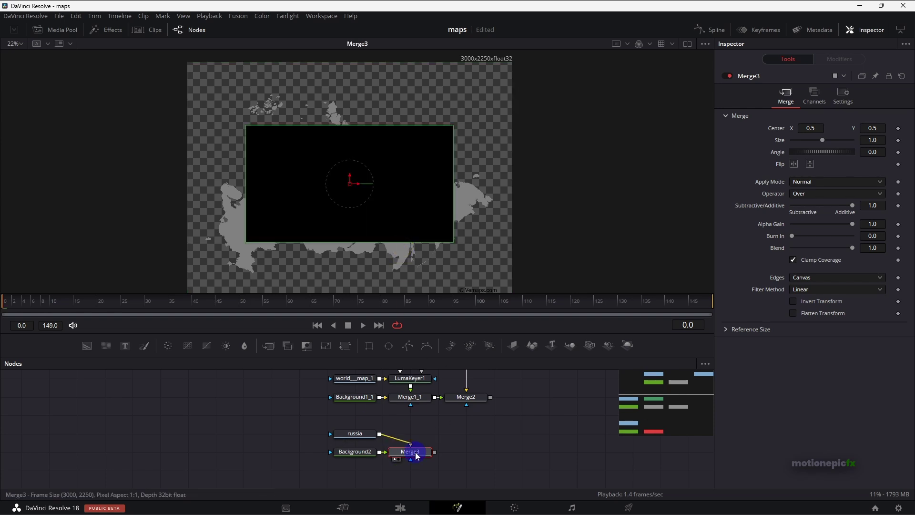
pyautogui.rightClick(416, 455)
pyautogui.click(444, 344)
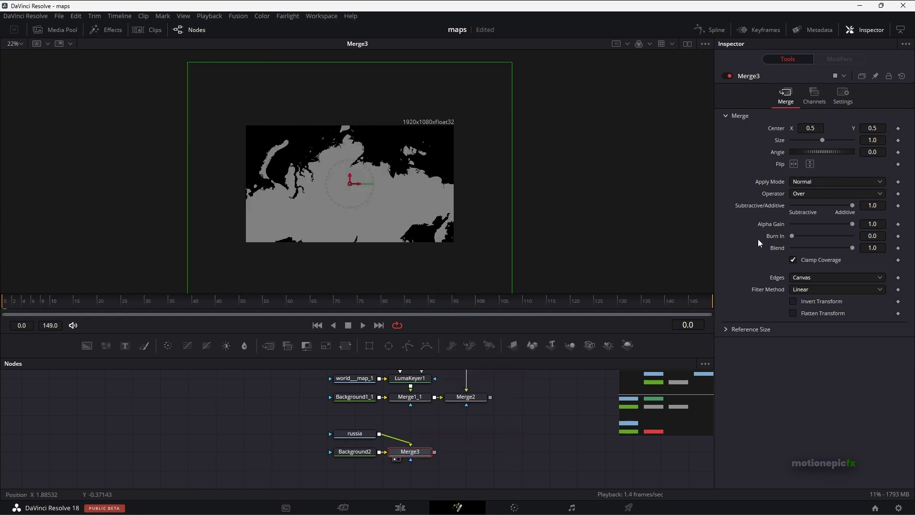
# Set Merge3's size to 0.47 and its operator to Mask
pyautogui.moveTo(818, 140); pyautogui.dragTo(804, 139)
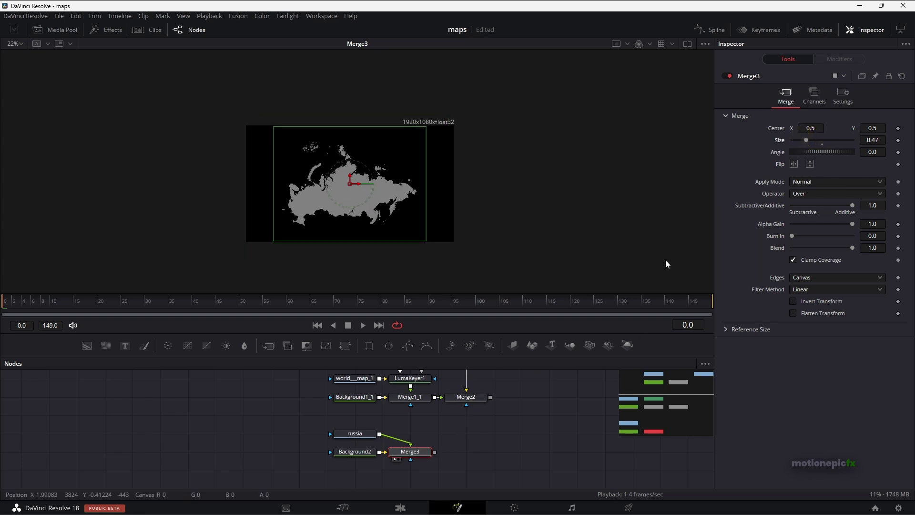
pyautogui.click(807, 194)
pyautogui.click(815, 279)
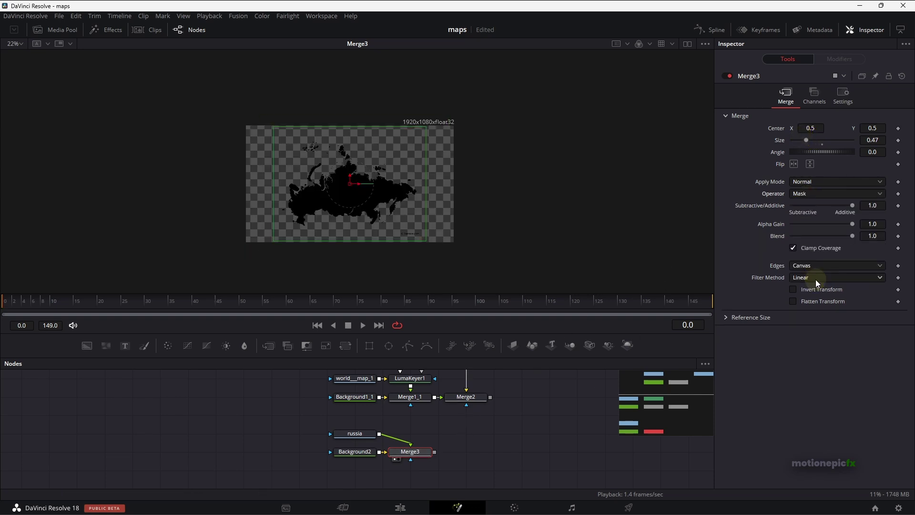
# Colour the Russia shape blue by setting Background2's blue value to 1.0
pyautogui.click(354, 452)
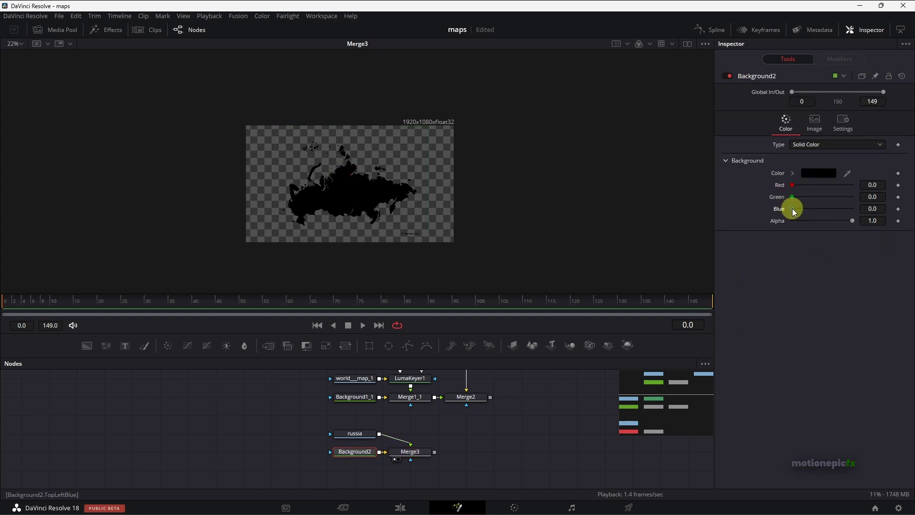
pyautogui.moveTo(792, 208); pyautogui.dragTo(865, 208)
# Mask the watermark out of the russia node with a Rectangle mask about 1.36 wide and 0.83 high
pyautogui.scroll(5, 372, 178)
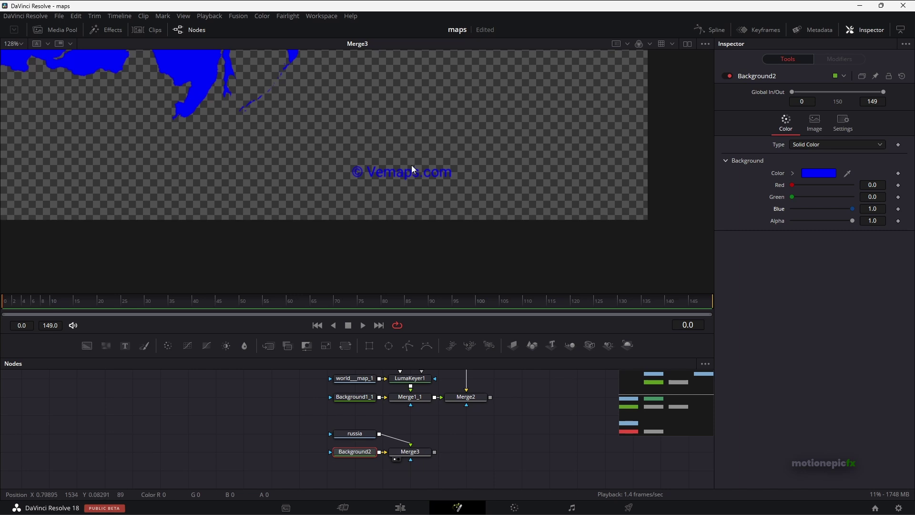
pyautogui.click(353, 433)
pyautogui.scroll(2, 353, 436)
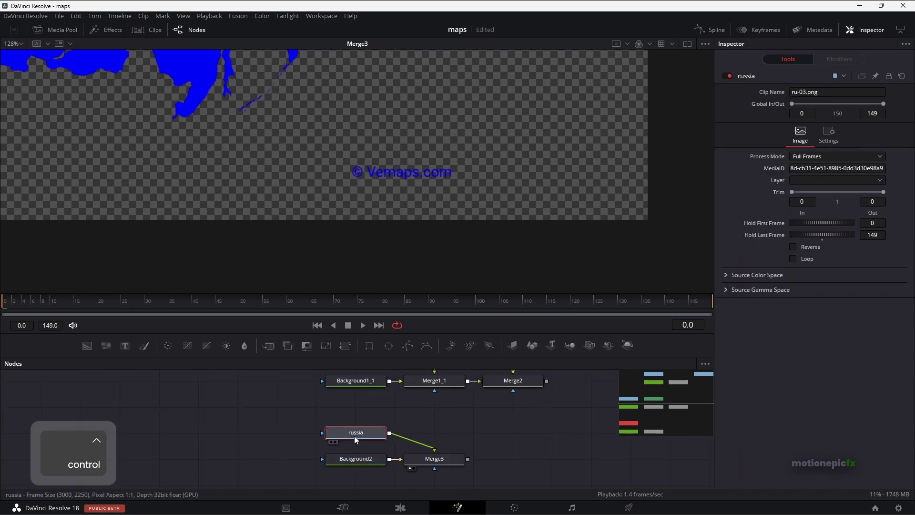
pyautogui.click(369, 350)
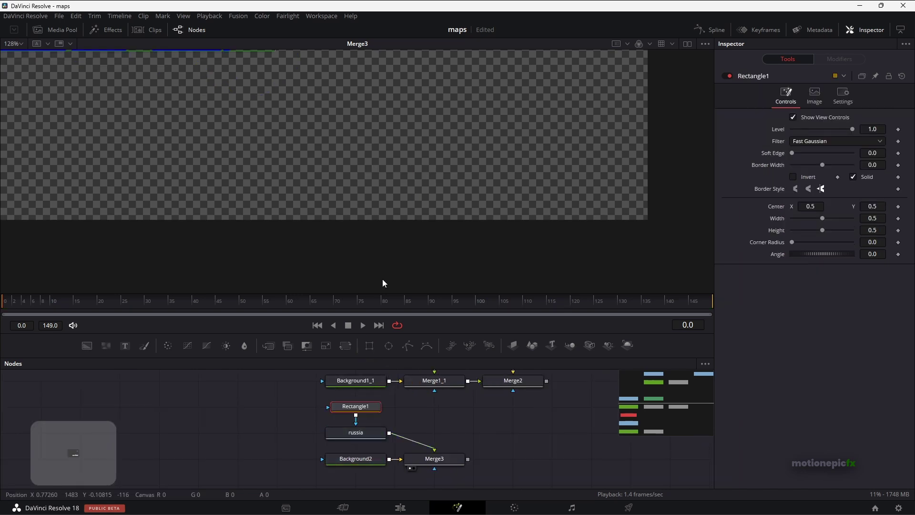
pyautogui.scroll(-5, 369, 204)
pyautogui.moveTo(340, 110); pyautogui.dragTo(467, 111)
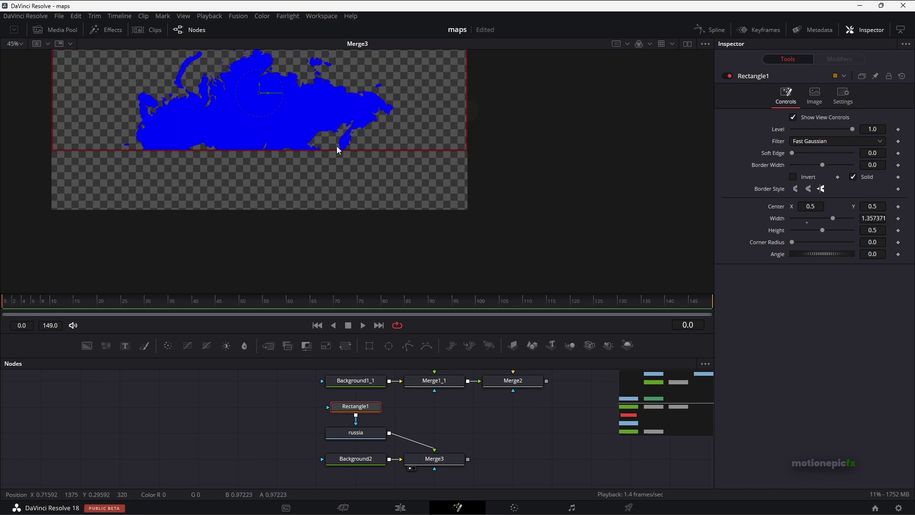
pyautogui.moveTo(319, 151); pyautogui.dragTo(316, 187)
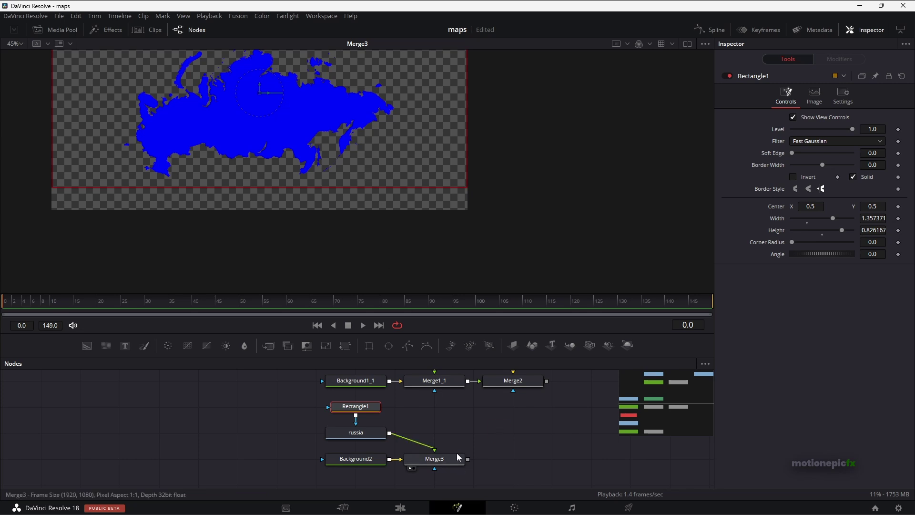
# Merge Merge3's Russia shape with the world map output of Merge2 and show the new Merge4 in the viewer
pyautogui.click(482, 435)
pyautogui.moveTo(468, 459); pyautogui.dragTo(547, 381)
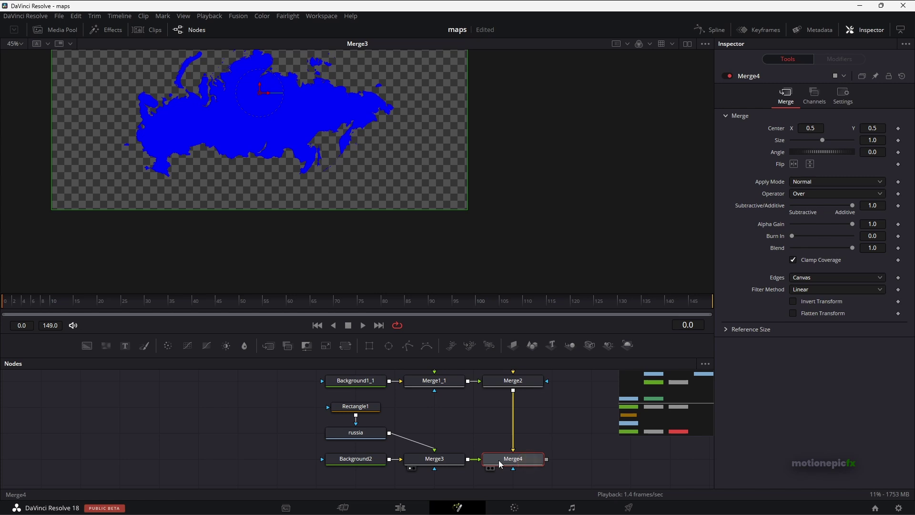
pyautogui.moveTo(526, 465); pyautogui.dragTo(374, 168)
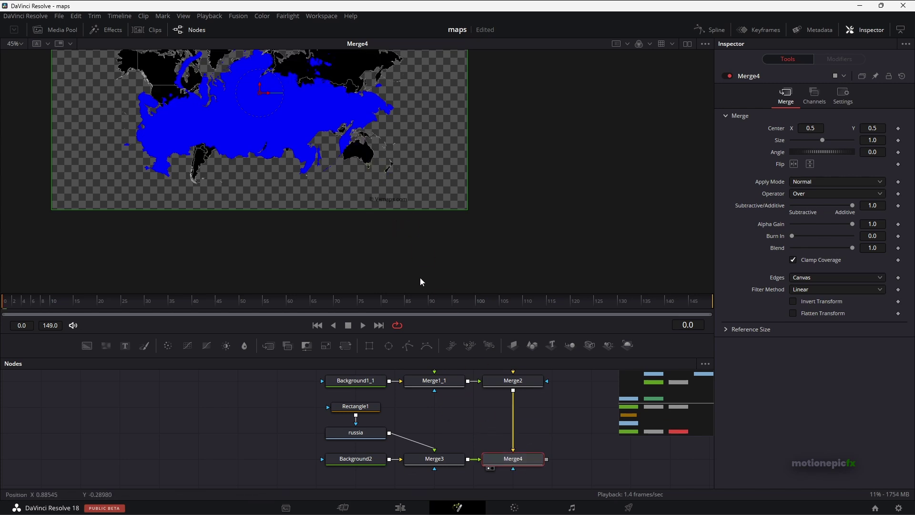
# Set Merge3's size to 0.25 and move the blue shape over Russia on the world map, centred at about 0.69, 0.68
pyautogui.click(441, 465)
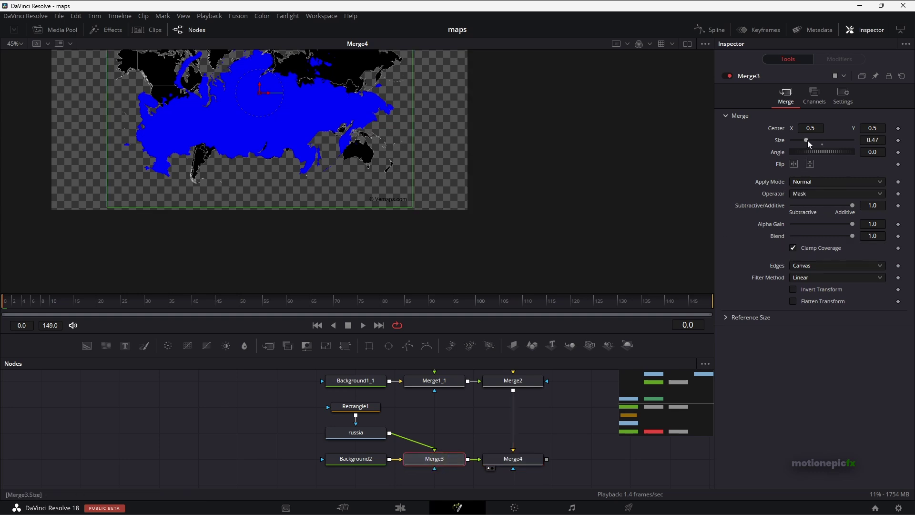
pyautogui.moveTo(807, 140); pyautogui.dragTo(799, 140)
pyautogui.scroll(3, 299, 140)
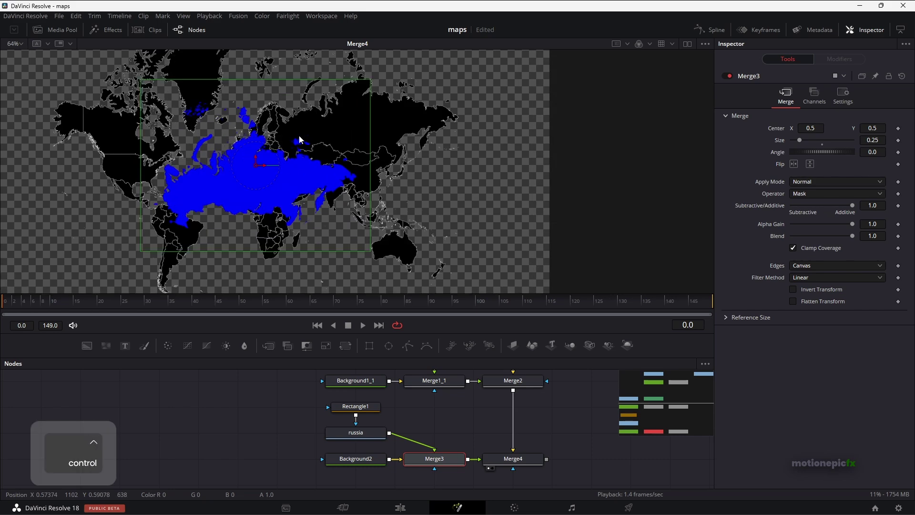
pyautogui.scroll(3, 300, 140)
pyautogui.moveTo(212, 192); pyautogui.dragTo(431, 82)
# Fine-tune the Russia overlay in Merge3 to size 0.2382 and centre 0.681867, 0.676115
pyautogui.scroll(3, 383, 187)
pyautogui.click(812, 128)
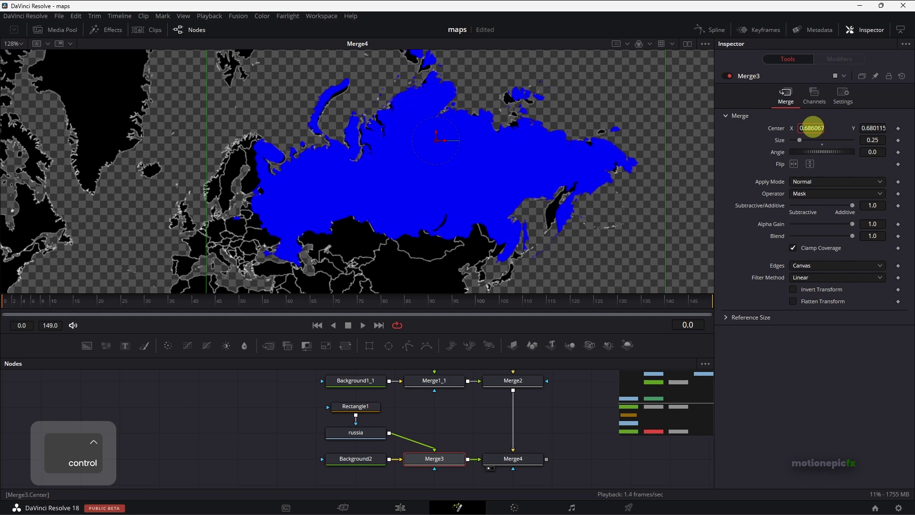
pyautogui.moveTo(872, 128); pyautogui.dragTo(824, 138)
pyautogui.click(885, 128)
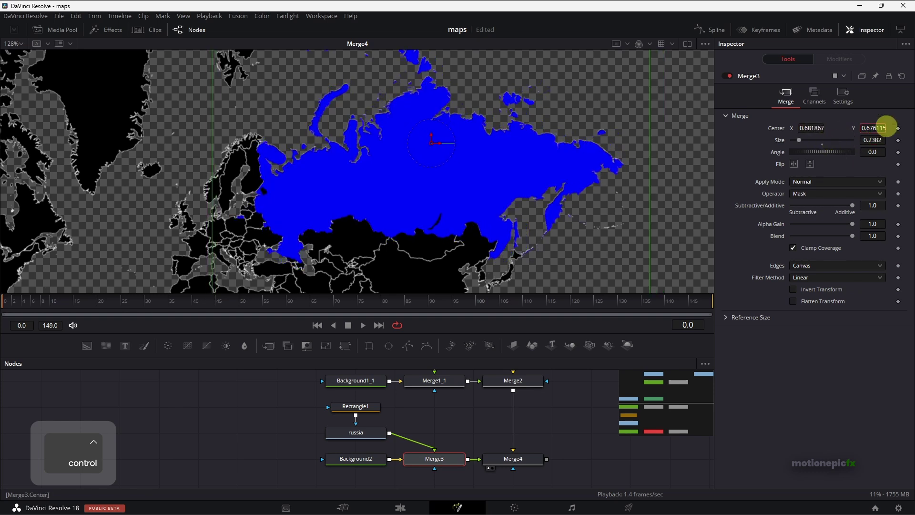
pyautogui.scroll(-2, 397, 146)
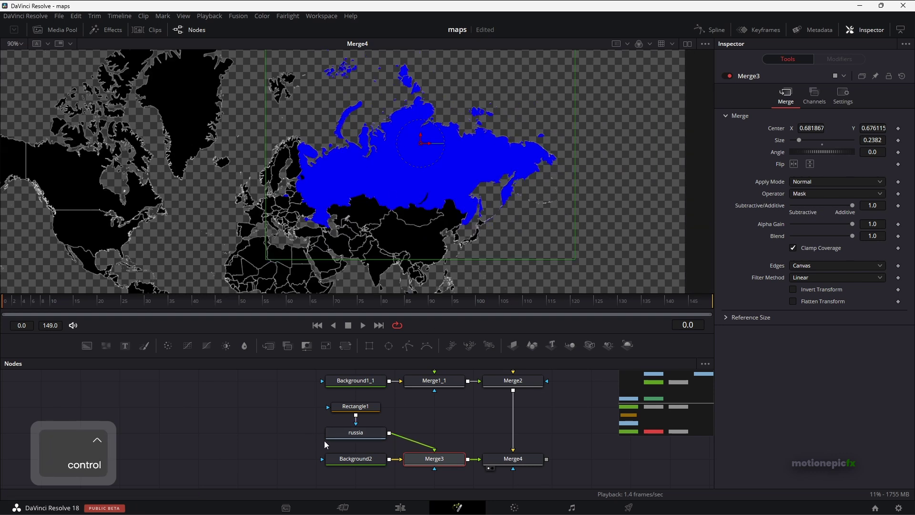
pyautogui.scroll(-3, 289, 437)
# Delete Background2, add Flag_of_Russia.png from the media pool to the node graph and fit it in the viewer
pyautogui.click(329, 409)
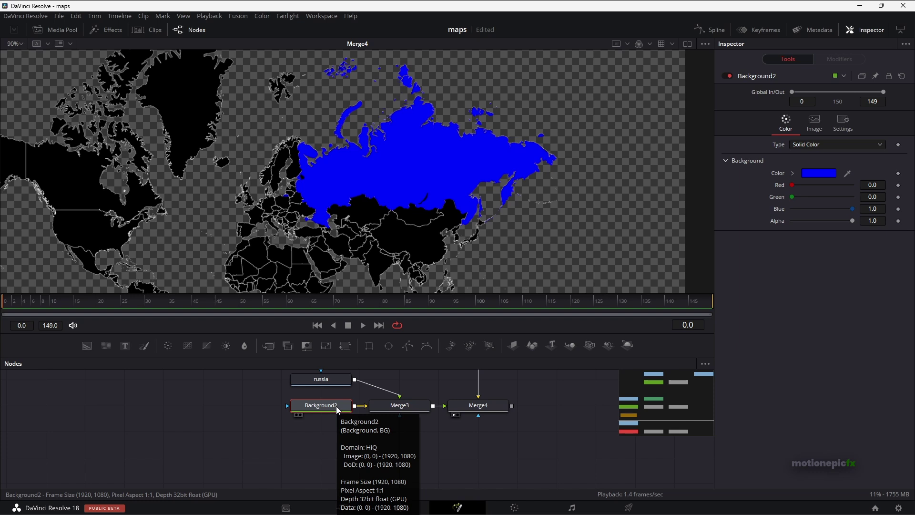
pyautogui.press('BackSpace')
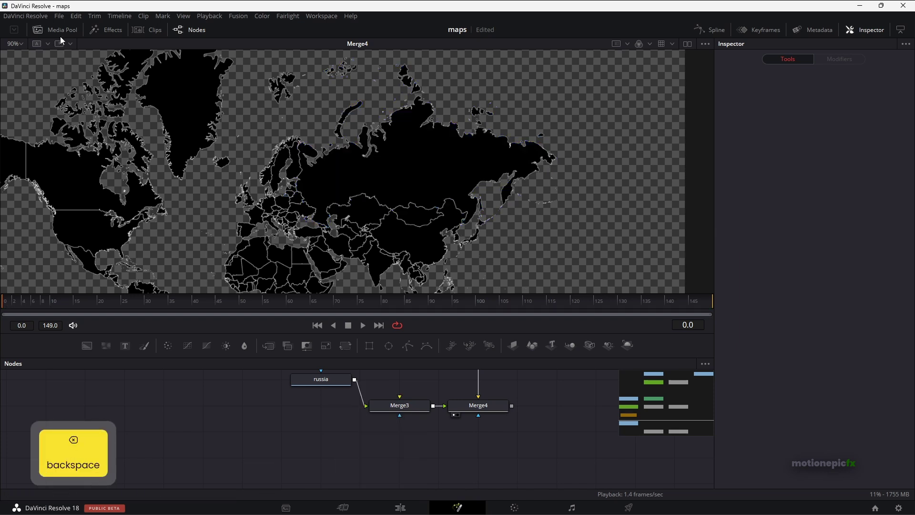
pyautogui.click(58, 30)
pyautogui.moveTo(113, 65); pyautogui.dragTo(280, 171)
pyautogui.click(80, 30)
pyautogui.hotkey('ctrl', 'f')
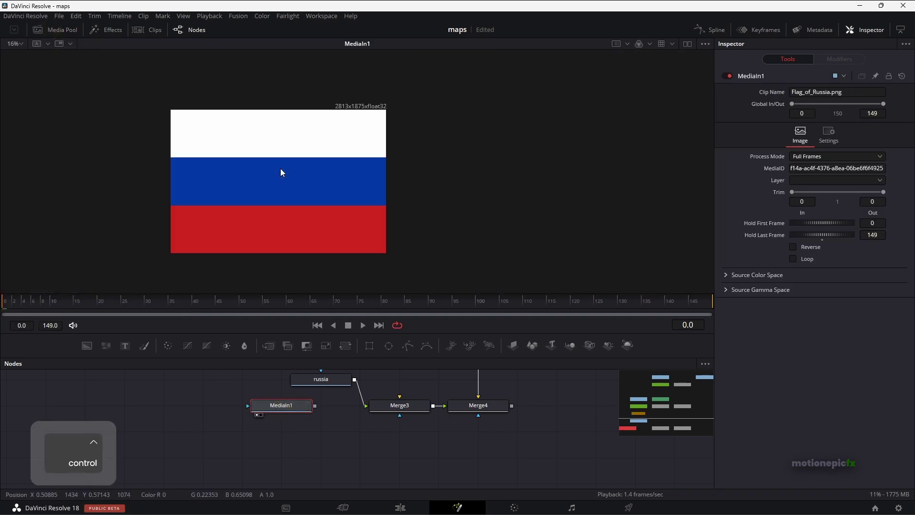
# Rename the Flag_of_Russia.png media node to "russia___flag"
pyautogui.rightClick(284, 408)
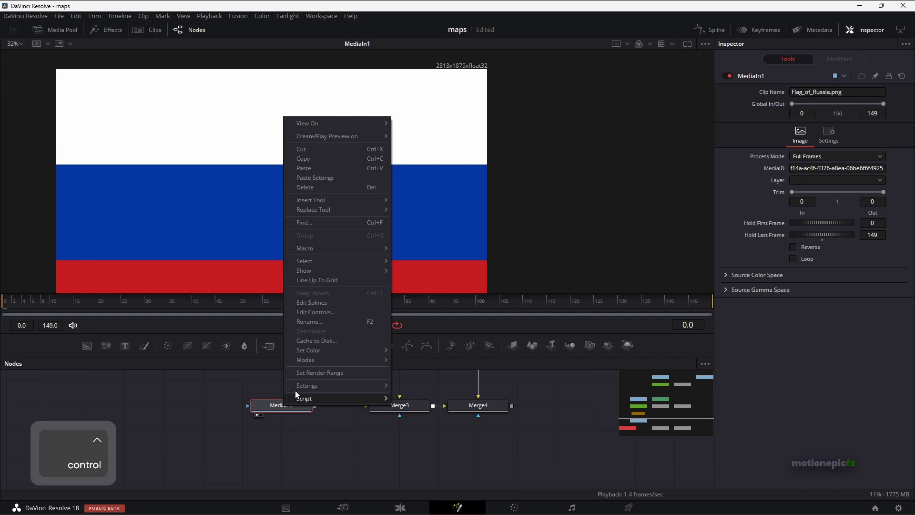
pyautogui.click(302, 320)
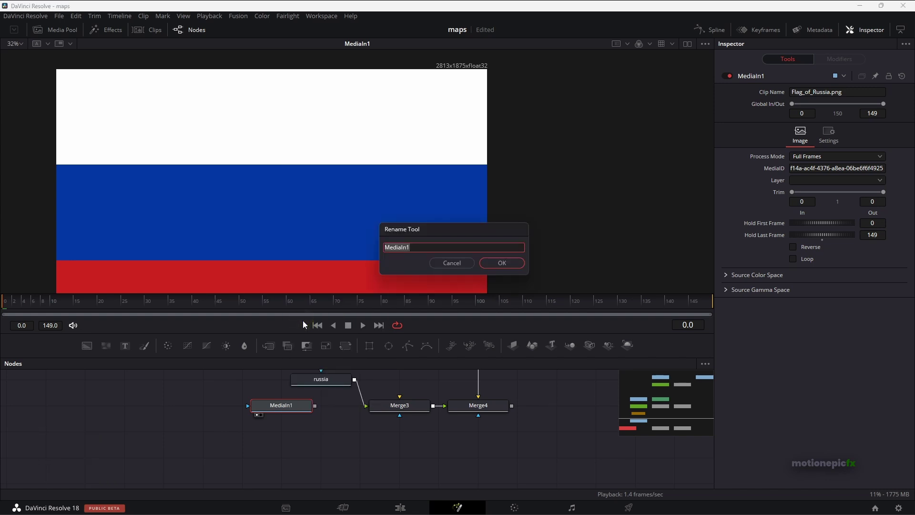
pyautogui.write('russia_')
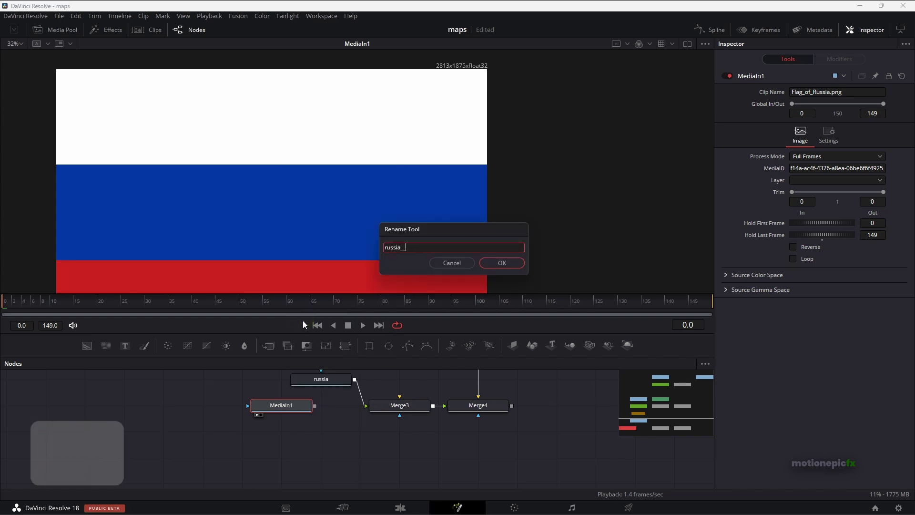
pyautogui.write('_')
pyautogui.write('flag')
pyautogui.press('Return')
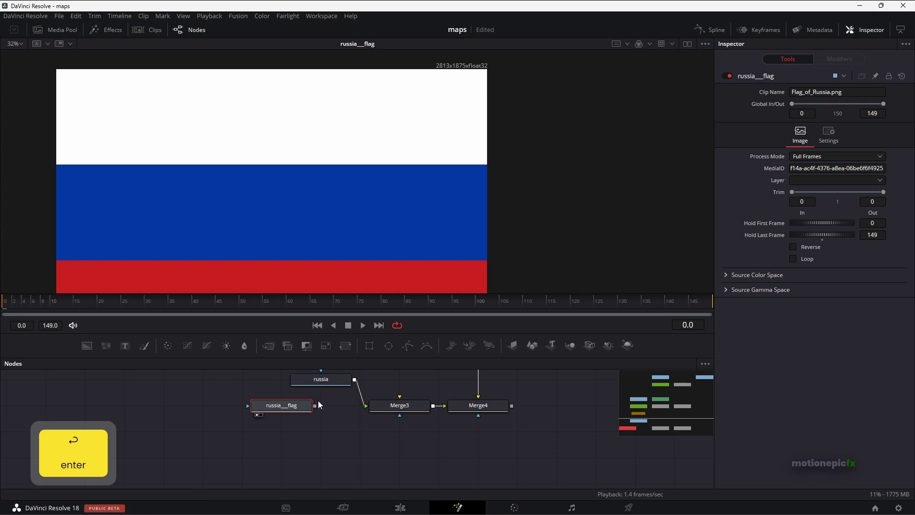
# Connect the flag node as Merge3's background and compare the flag image with the Merge4 result in the viewer
pyautogui.moveTo(314, 406); pyautogui.dragTo(400, 399)
pyautogui.moveTo(481, 405); pyautogui.dragTo(329, 148)
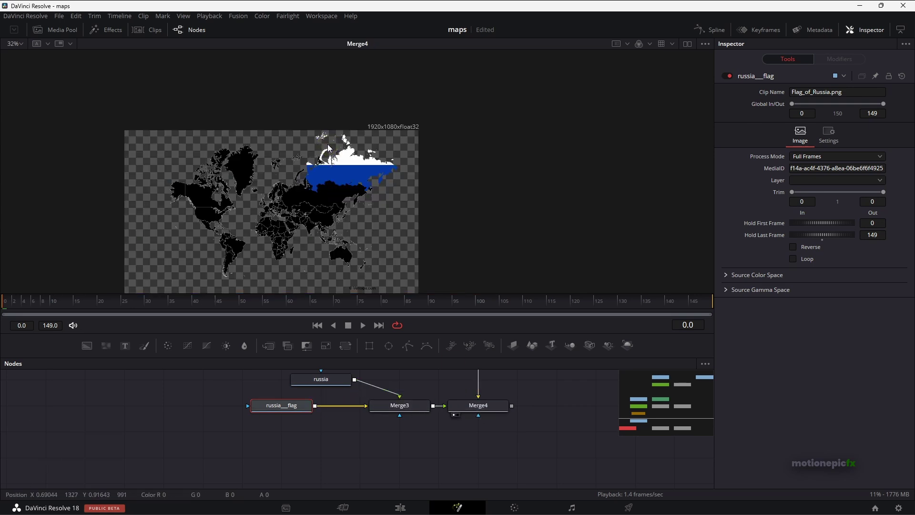
pyautogui.keyDown('ctrl'); pyautogui.scroll(5, 328, 148); pyautogui.keyUp('ctrl')
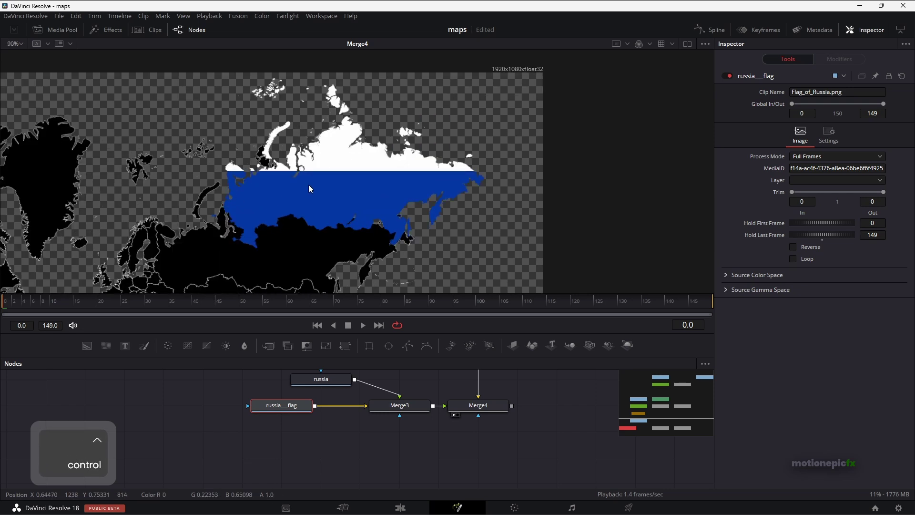
pyautogui.click(278, 408)
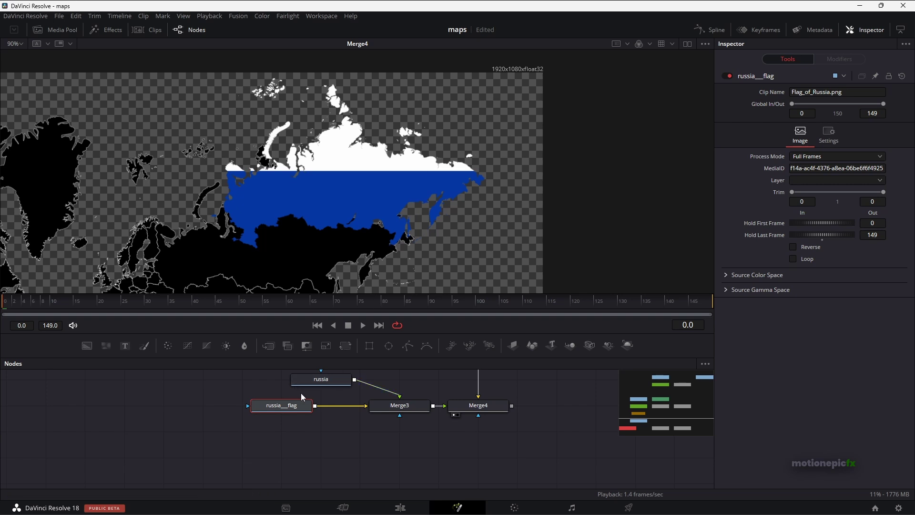
pyautogui.moveTo(285, 408); pyautogui.dragTo(308, 208)
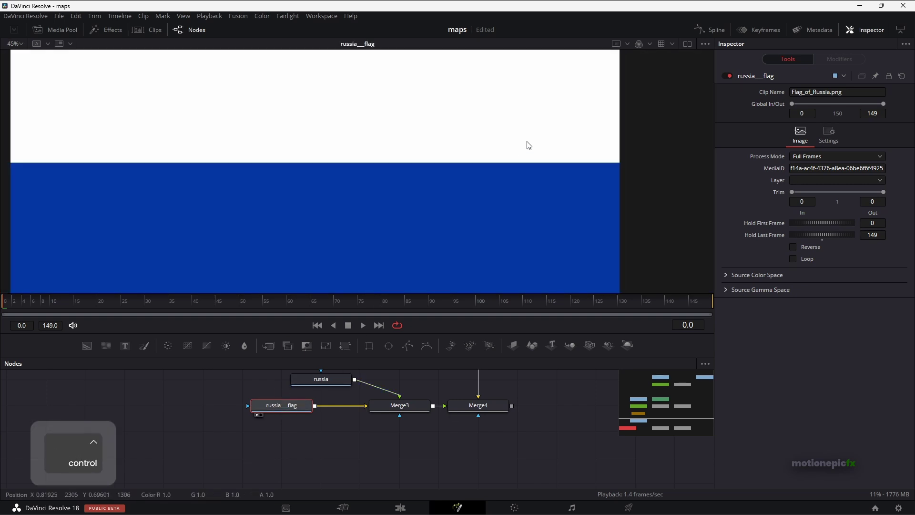
pyautogui.scroll(2, 527, 146)
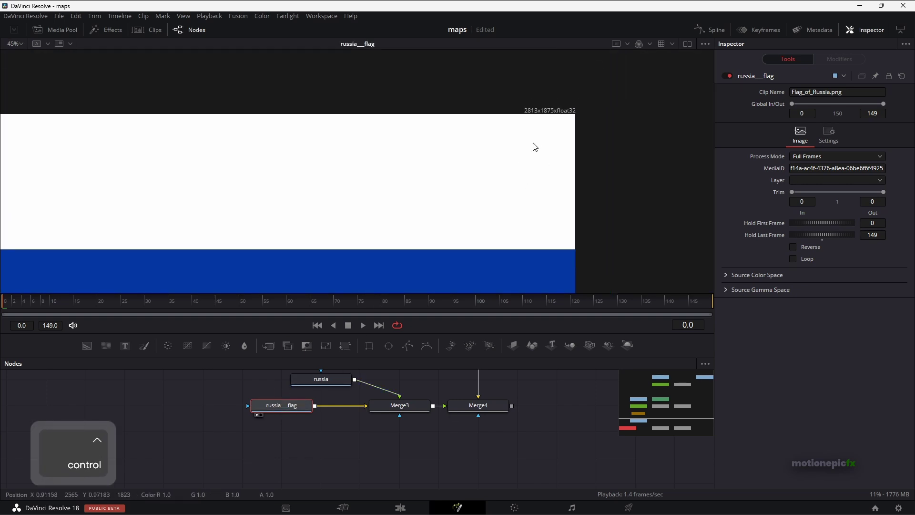
pyautogui.moveTo(489, 409); pyautogui.dragTo(370, 146)
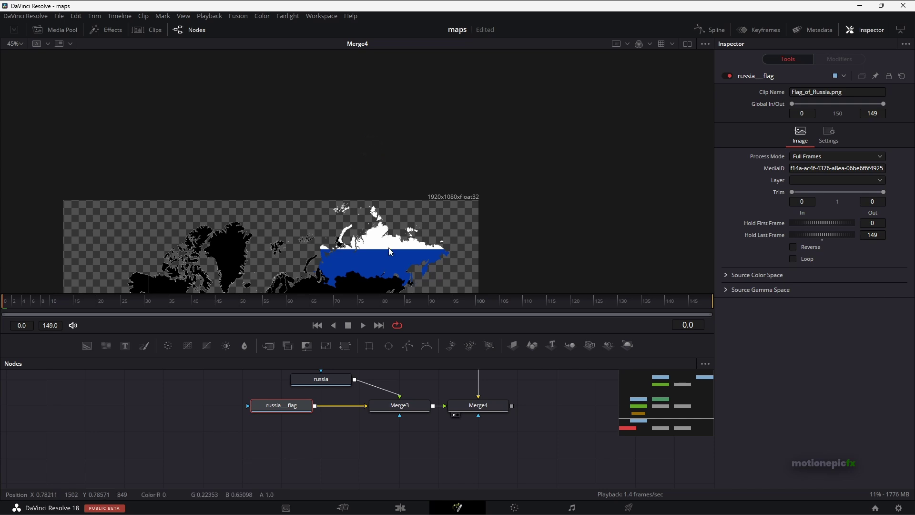
# Move the flag-filled shape in Merge3 back over Russia on the world map, centred at about 0.624, 0.601
pyautogui.scroll(3, 409, 164)
pyautogui.click(400, 405)
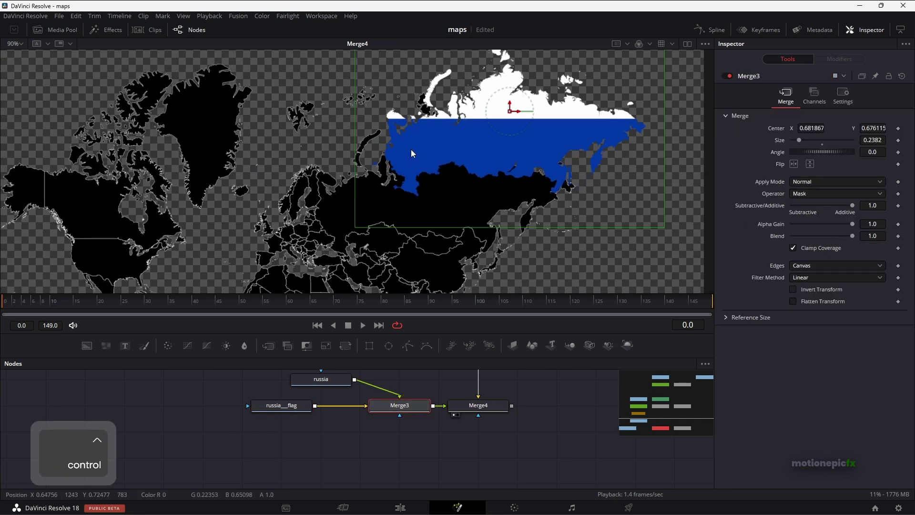
pyautogui.moveTo(511, 113); pyautogui.dragTo(441, 172)
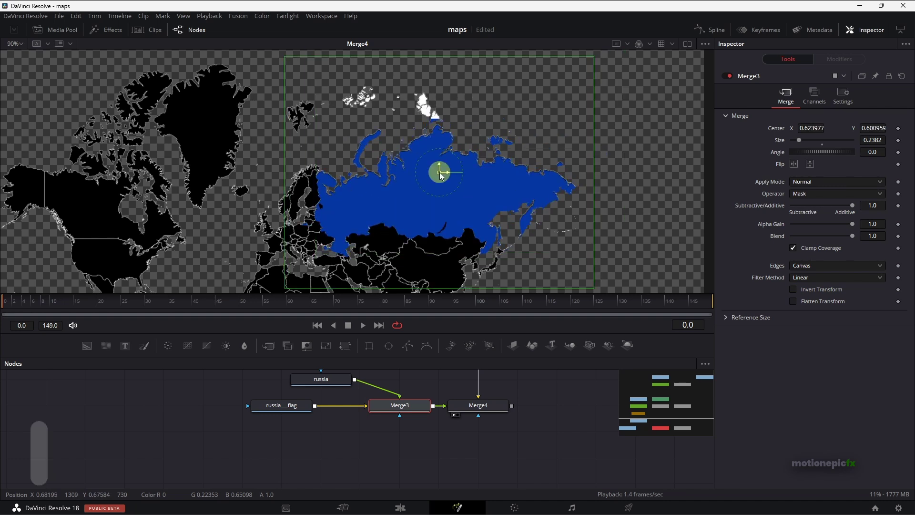
pyautogui.scroll(5, 385, 157)
pyautogui.click(811, 128)
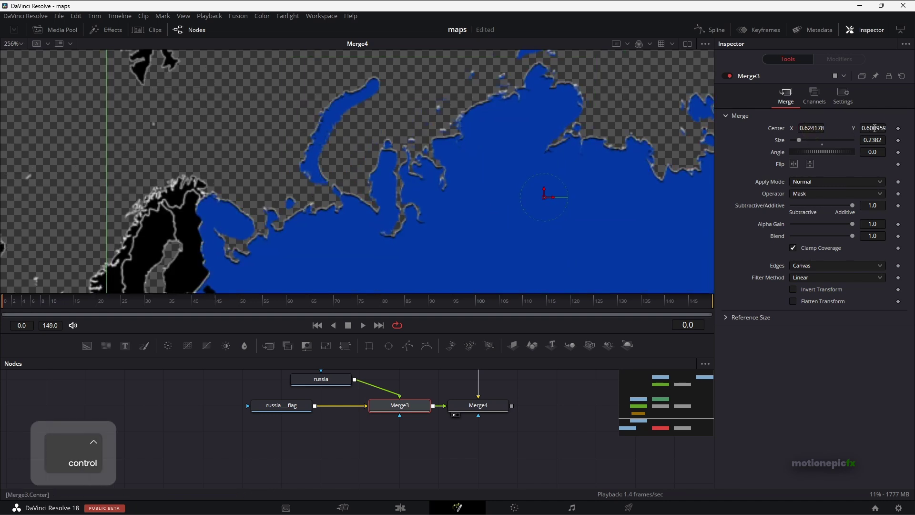
pyautogui.scroll(-6, 382, 286)
# Make room after the russia___flag node and insert a Transform node between it and Merge3
pyautogui.moveTo(265, 406); pyautogui.dragTo(254, 413)
pyautogui.hotkey('shift', 'space')
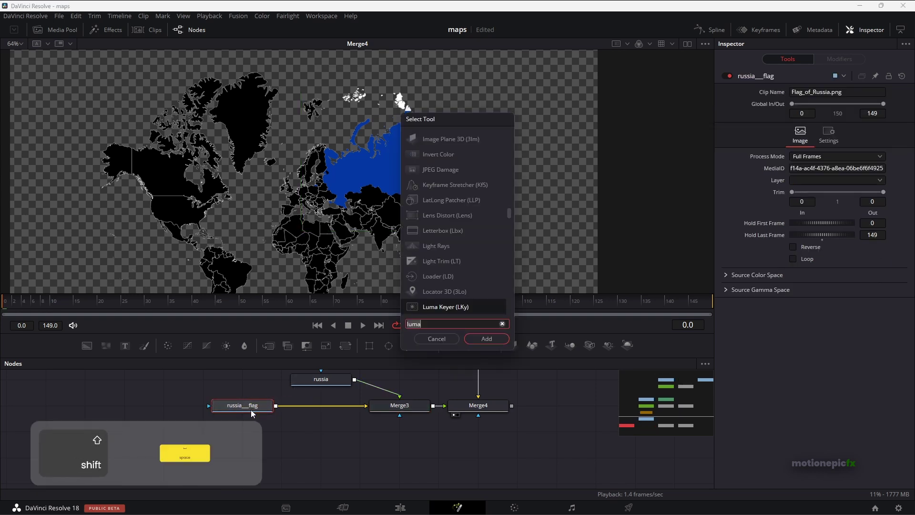
pyautogui.write('xf')
pyautogui.press('Return')
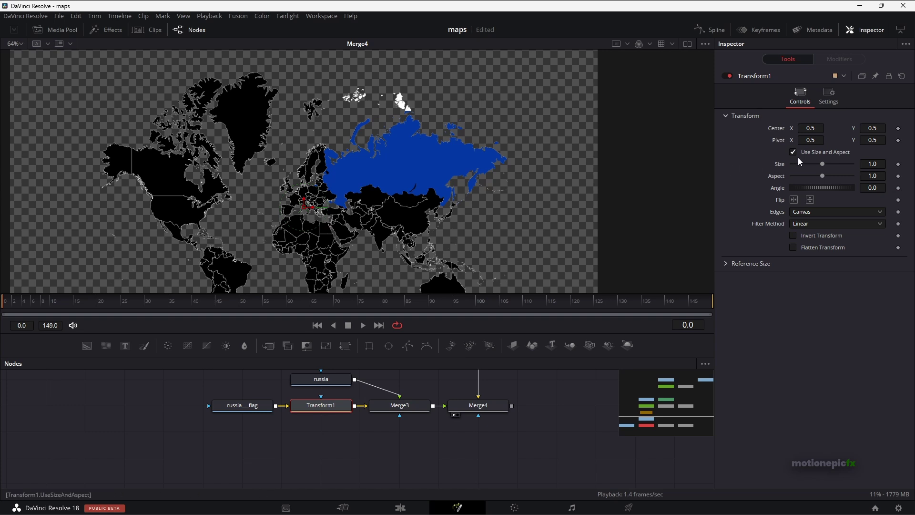
# Scale the flag in Transform1 to size 0.28 and centre it over Russia at about 0.623, 0.585
pyautogui.moveTo(822, 164); pyautogui.dragTo(798, 156)
pyautogui.moveTo(304, 205); pyautogui.dragTo(410, 157)
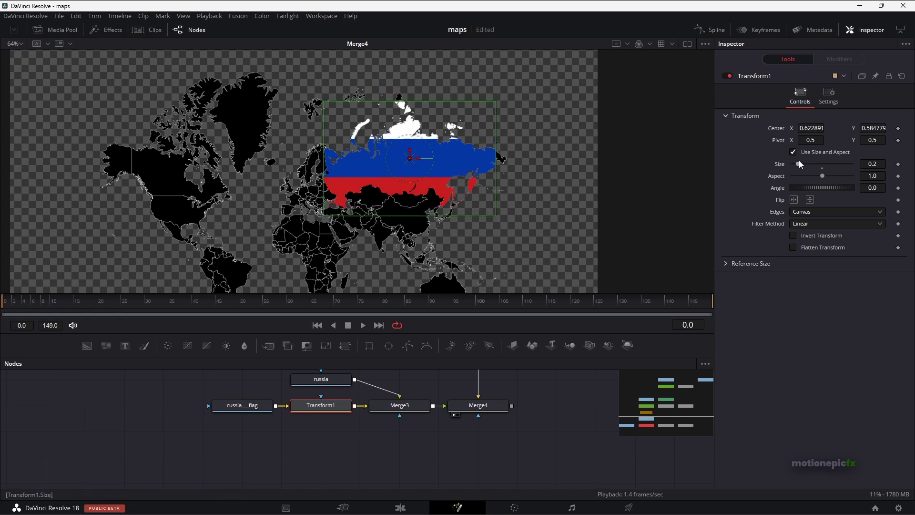
pyautogui.moveTo(798, 164); pyautogui.dragTo(804, 165)
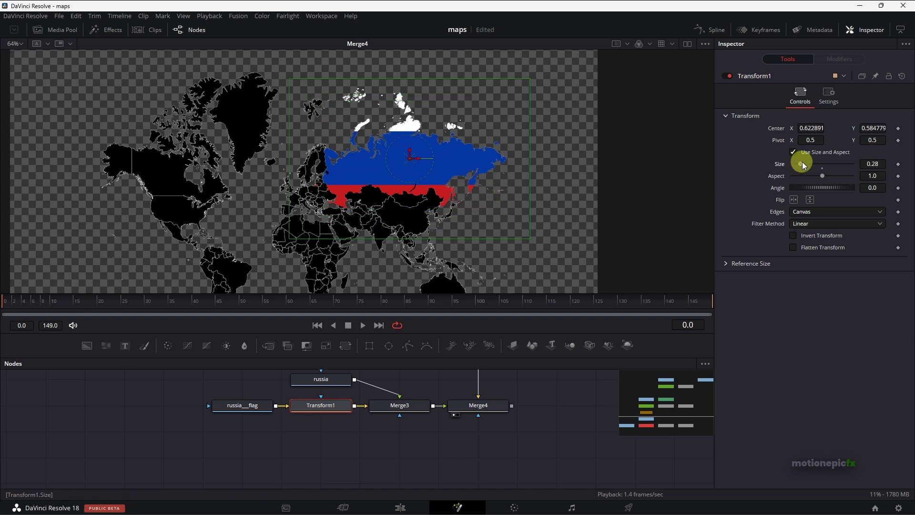
pyautogui.click(376, 435)
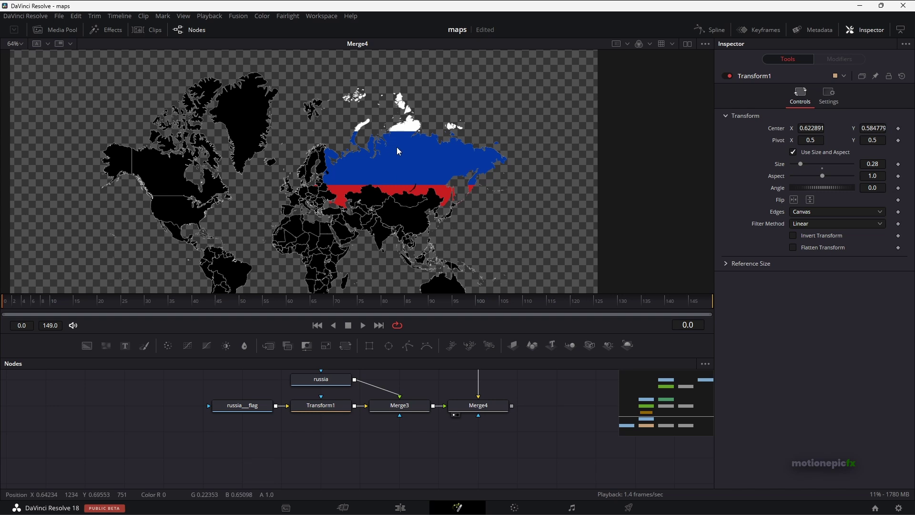
# Add the ua-03.png image from the media pool to the node graph and show it in the viewer
pyautogui.click(61, 30)
pyautogui.moveTo(101, 109); pyautogui.dragTo(358, 377)
pyautogui.click(55, 30)
pyautogui.moveTo(343, 338); pyautogui.dragTo(362, 179)
pyautogui.scroll(-4, 362, 179)
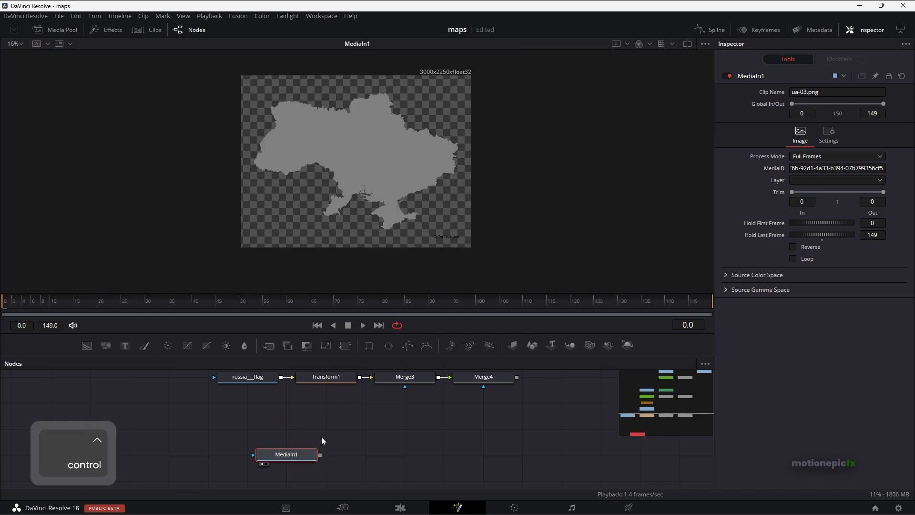
# Rename the ua-03.png media node as ukraine
pyautogui.rightClick(295, 455)
pyautogui.click(329, 359)
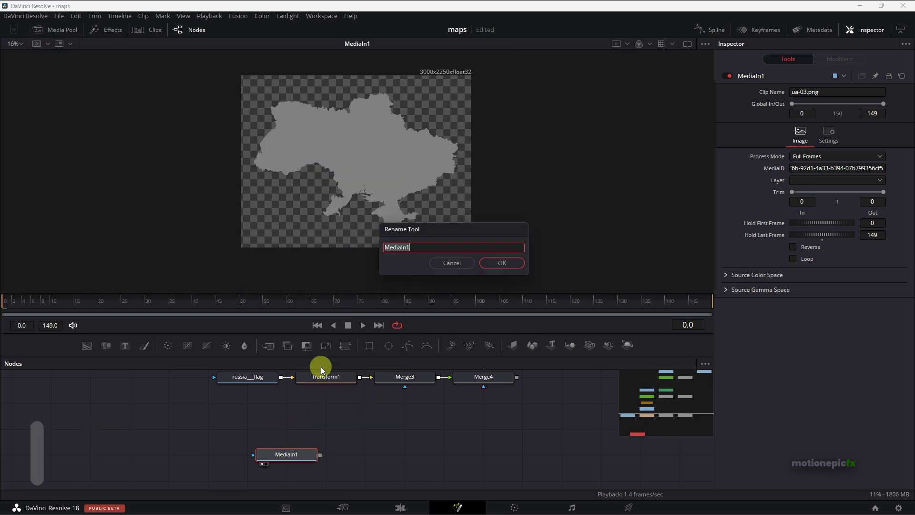
pyautogui.write('ukraine')
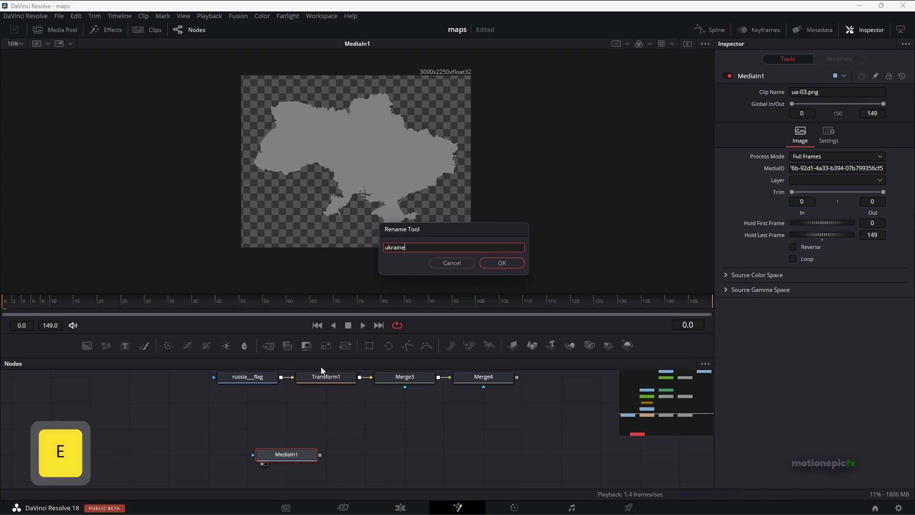
pyautogui.press('Return')
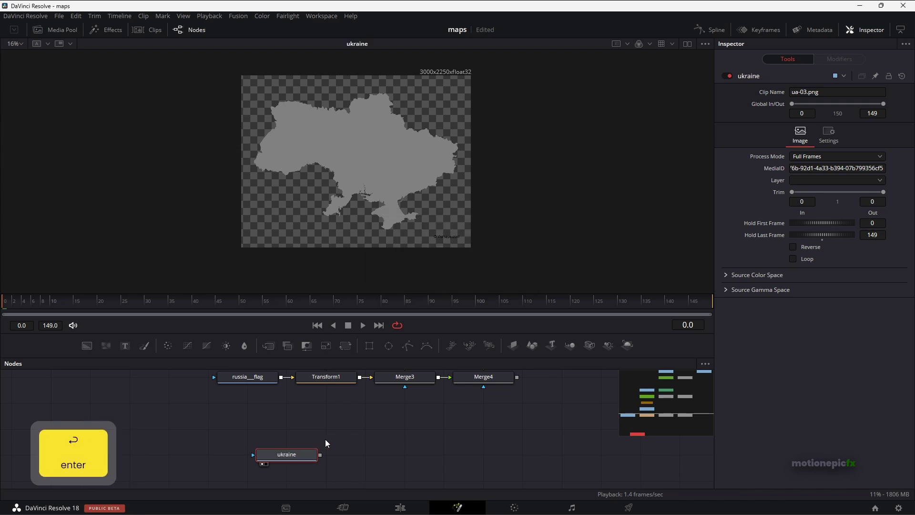
# Merge a new Background node with the ukraine node, view the merge and swap its inputs so ukraine is the foreground
pyautogui.scroll(-2, 367, 424)
pyautogui.click(86, 347)
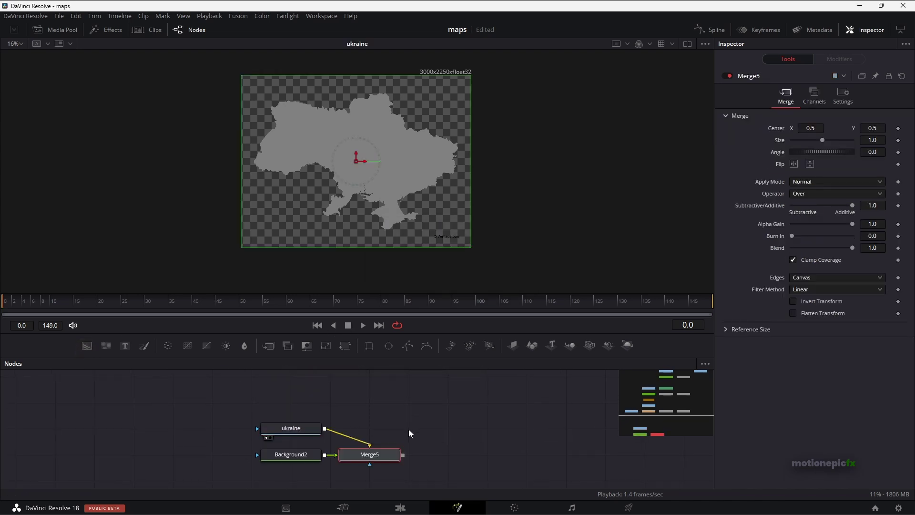
pyautogui.moveTo(376, 437); pyautogui.dragTo(363, 150)
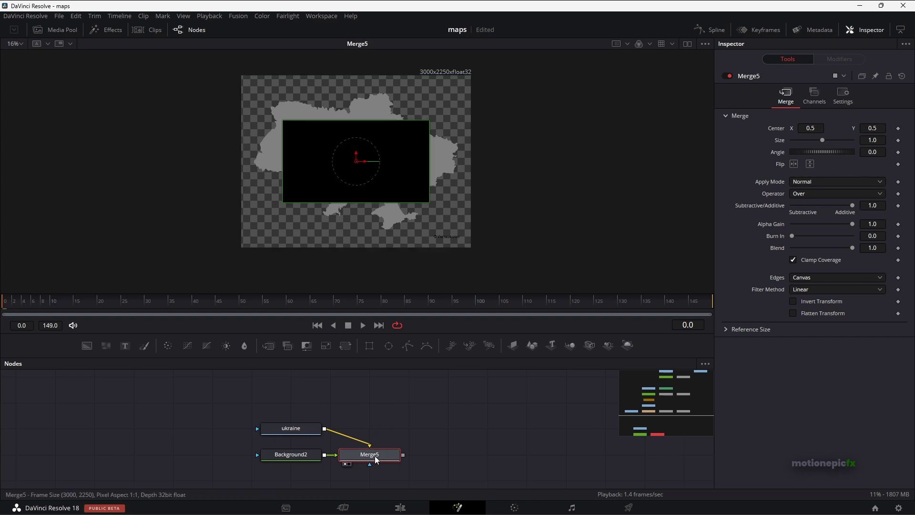
pyautogui.hotkey('ctrl', 't')
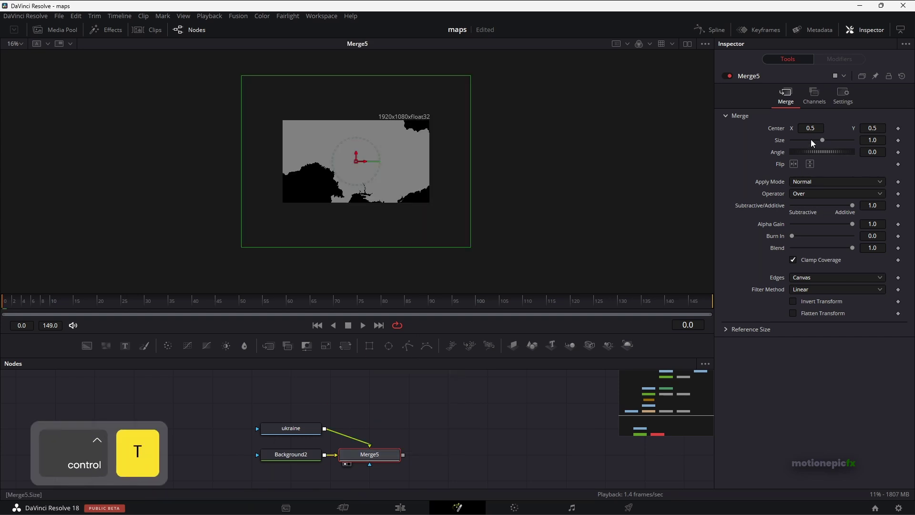
# Set Merge5's size to 0.5 and its operator to Mask
pyautogui.moveTo(813, 139); pyautogui.dragTo(805, 138)
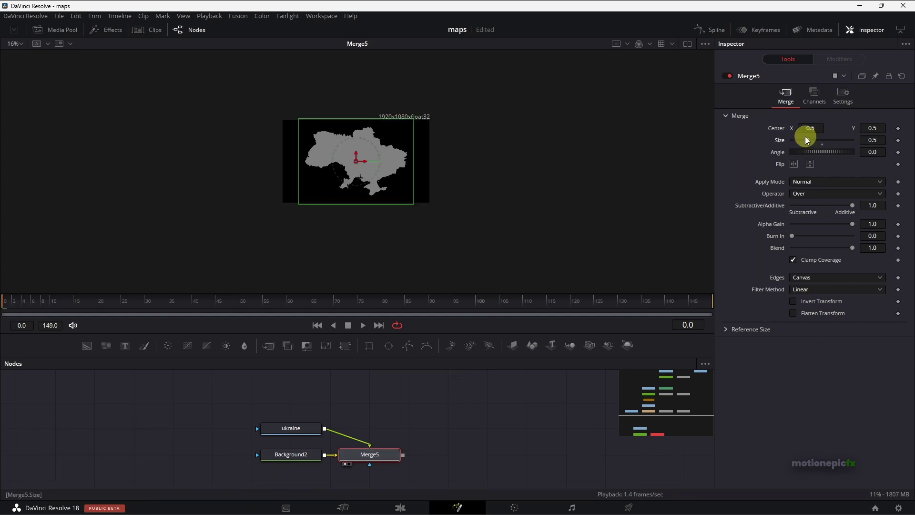
pyautogui.click(802, 193)
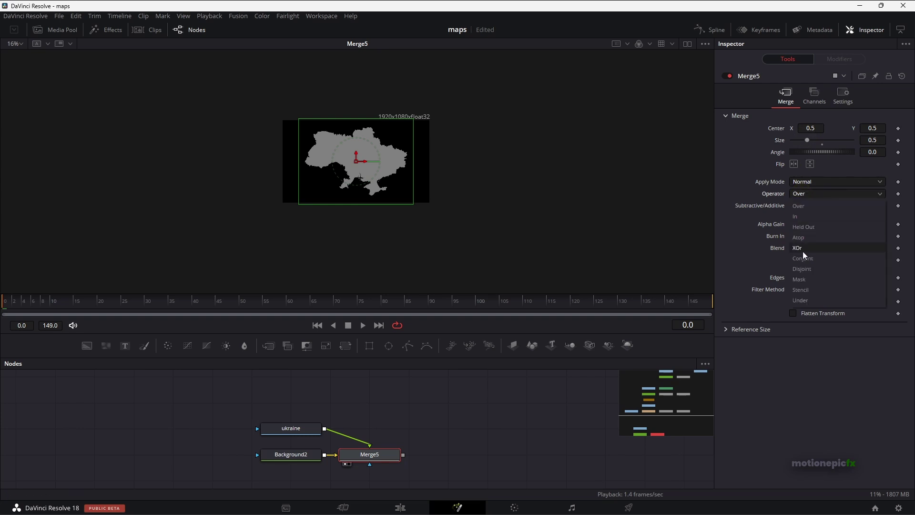
pyautogui.click(801, 277)
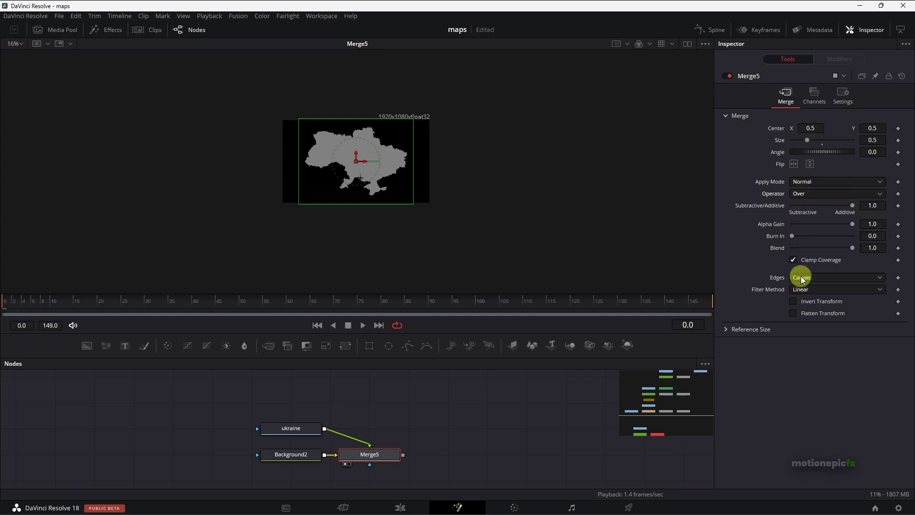
# Colour the Background2 node pure blue with Blue at 1.0
pyautogui.click(300, 454)
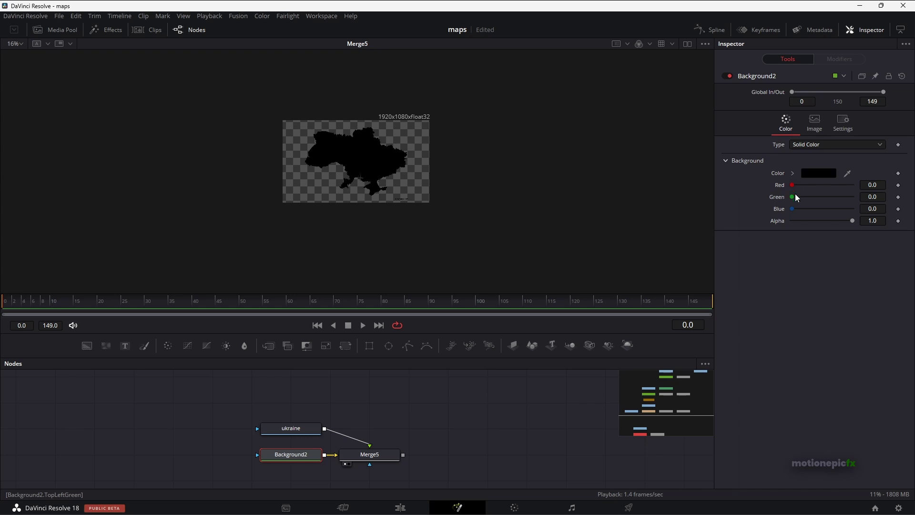
pyautogui.moveTo(793, 208); pyautogui.dragTo(867, 208)
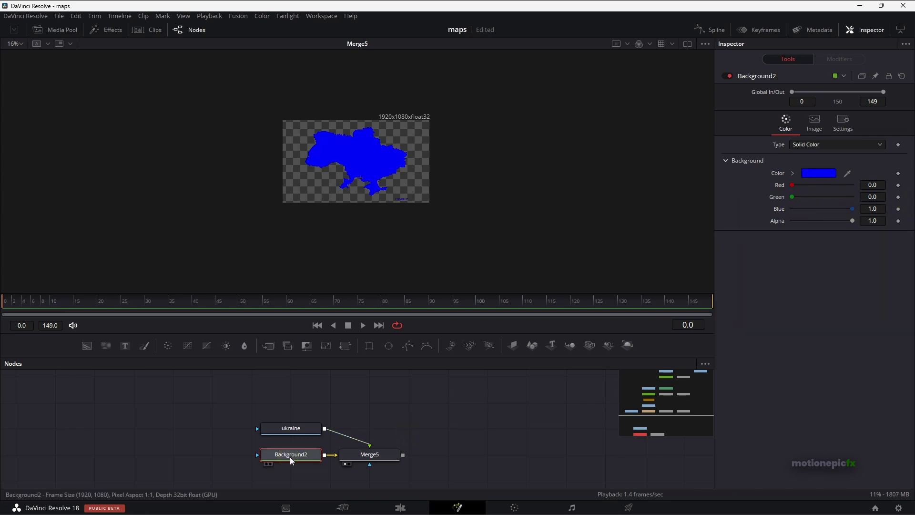
pyautogui.moveTo(291, 460)
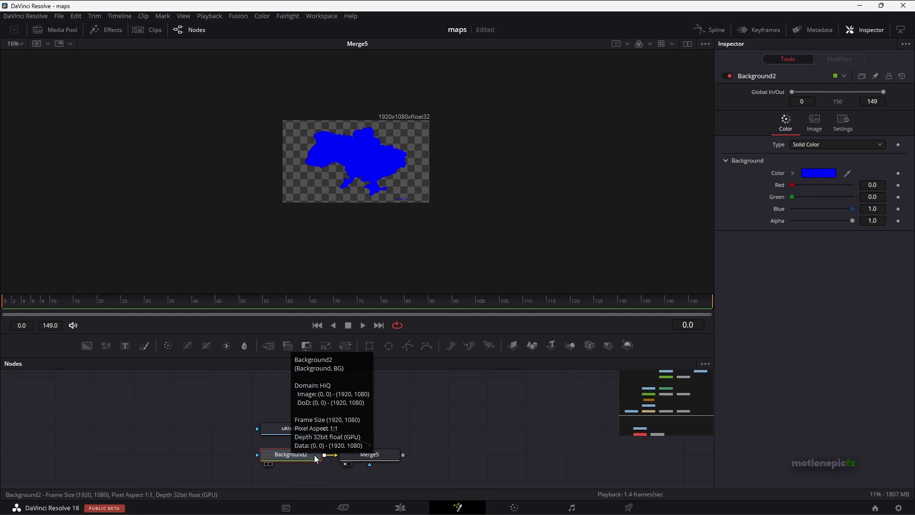
# Delete the Background2 node and add ukraine-flag.png from the media pool in its place
pyautogui.press('BackSpace')
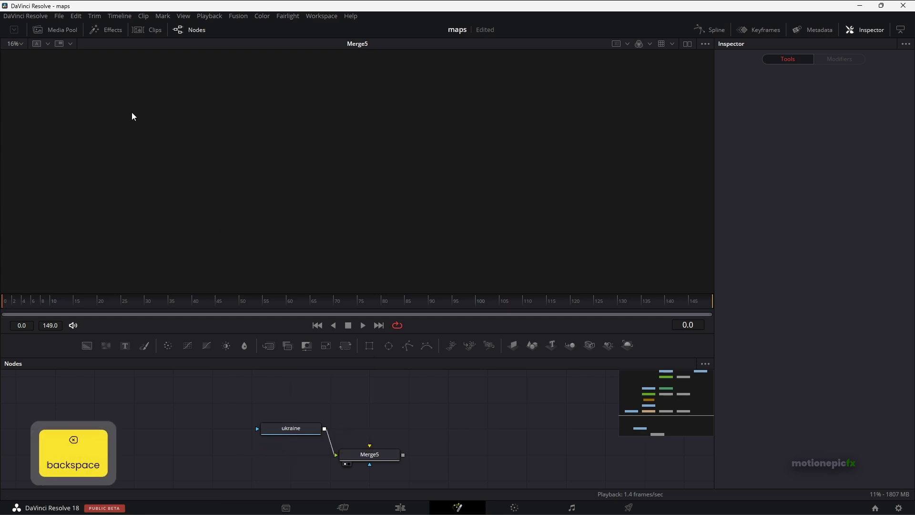
pyautogui.click(53, 30)
pyautogui.moveTo(106, 120); pyautogui.dragTo(340, 453)
pyautogui.click(64, 33)
# Rename the flag image node as ukraine___flag and connect it to Merge5 as the background behind the ukraine mask
pyautogui.rightClick(288, 453)
pyautogui.click(321, 371)
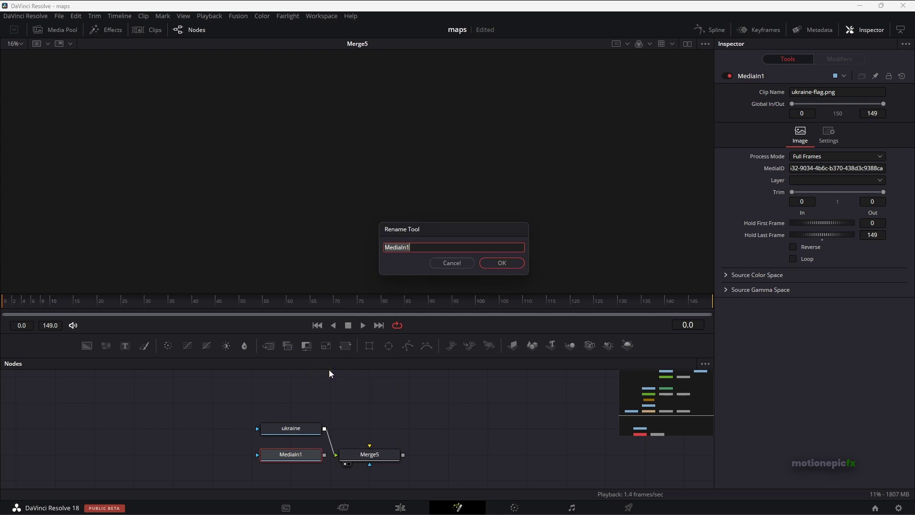
pyautogui.write('ukraine__flag')
pyautogui.press('Return')
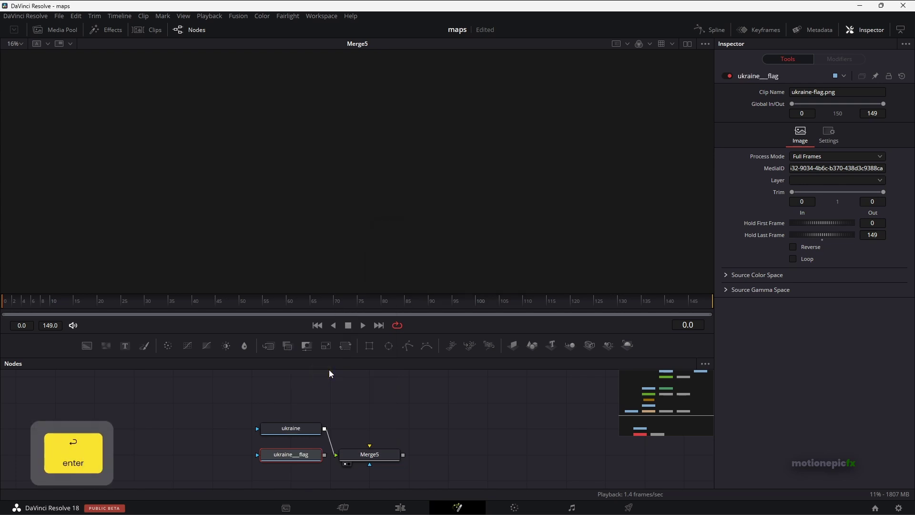
pyautogui.moveTo(324, 455); pyautogui.dragTo(370, 448)
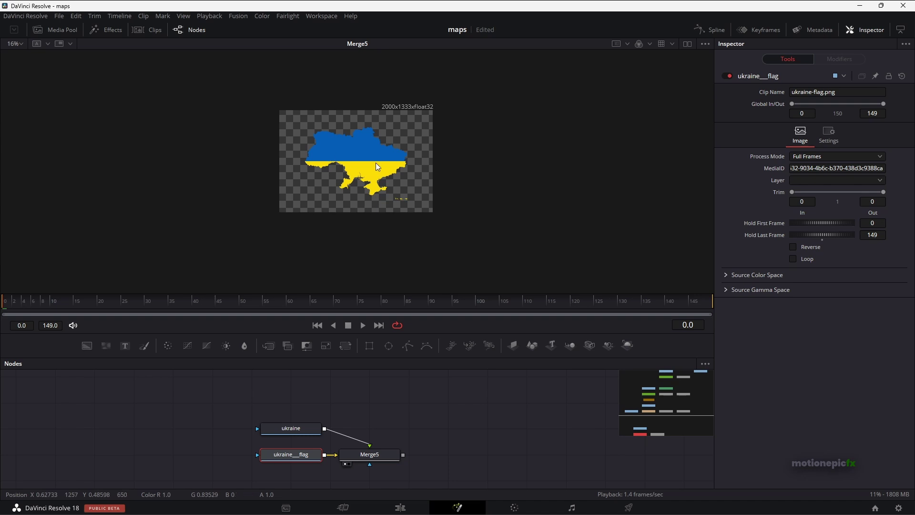
pyautogui.keyDown('ctrl'); pyautogui.scroll(5, 402, 197); pyautogui.keyUp('ctrl')
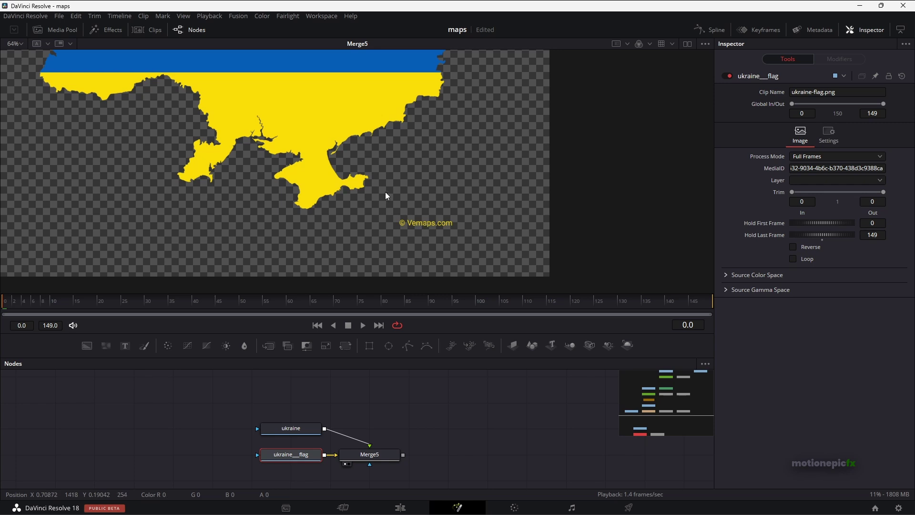
# Merge the Merge5 output over Merge4's world map and show the new merge in the viewer
pyautogui.scroll(-2, 385, 191)
pyautogui.moveTo(380, 476); pyautogui.dragTo(499, 372)
pyautogui.moveTo(475, 471); pyautogui.dragTo(313, 116)
# Scale the flag-filled Ukraine shape in Merge5 down to size 0.023
pyautogui.click(346, 463)
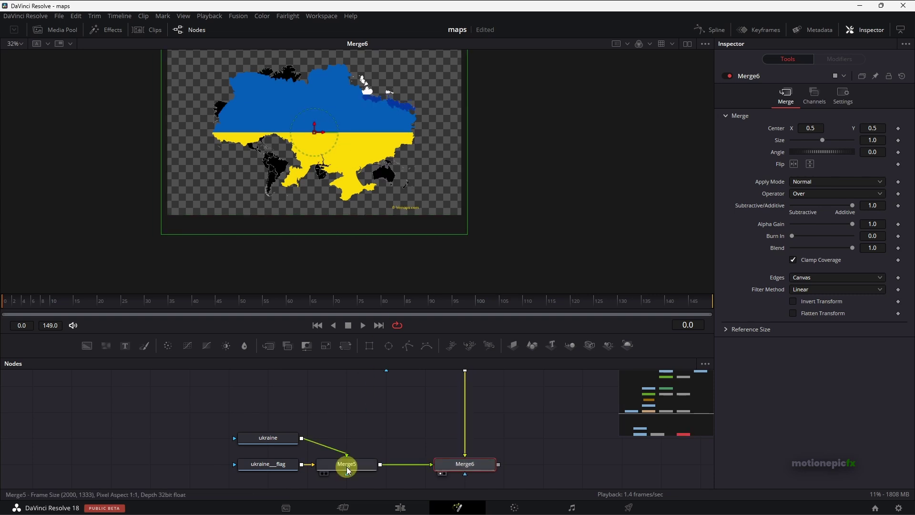
pyautogui.moveTo(808, 140); pyautogui.dragTo(795, 140)
pyautogui.scroll(4, 314, 132)
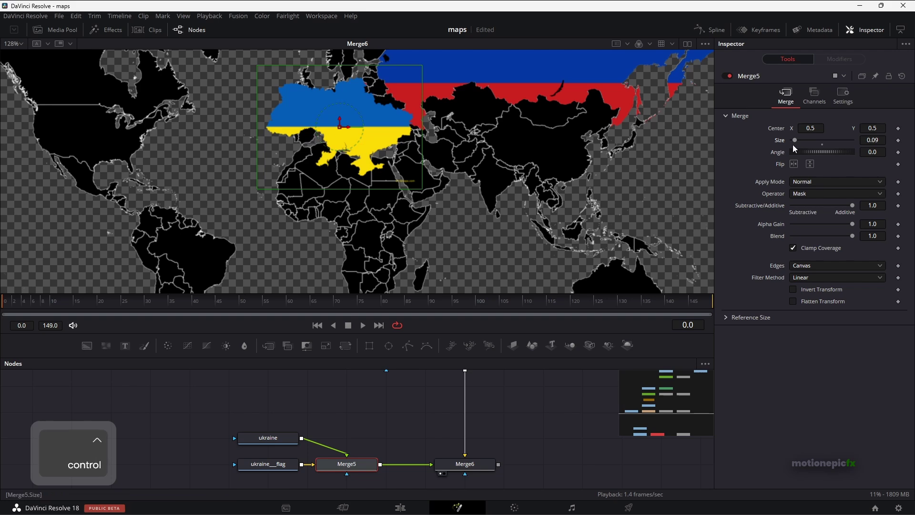
pyautogui.moveTo(871, 139); pyautogui.dragTo(837, 140)
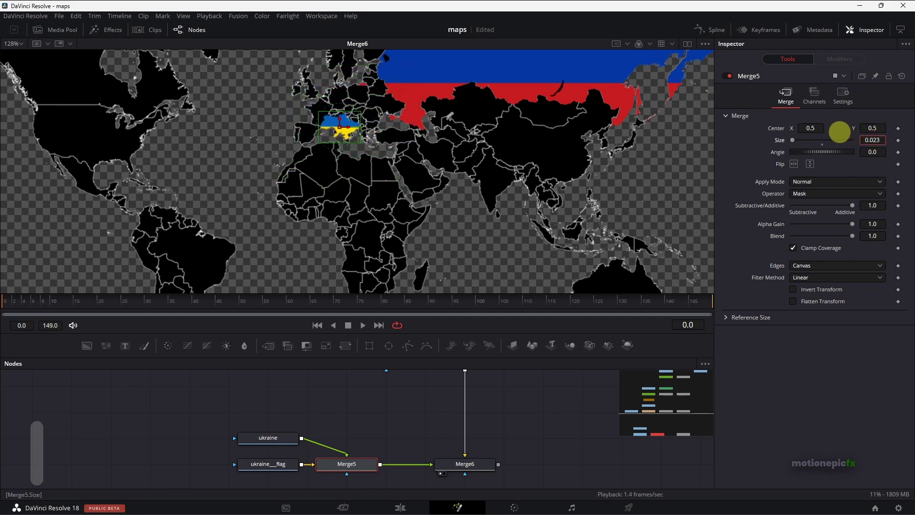
pyautogui.scroll(3, 395, 127)
# Try the Ukraine shape centred at about 0.537, 0.525 with size 0.021, and undo these changes
pyautogui.moveTo(266, 144); pyautogui.dragTo(398, 87)
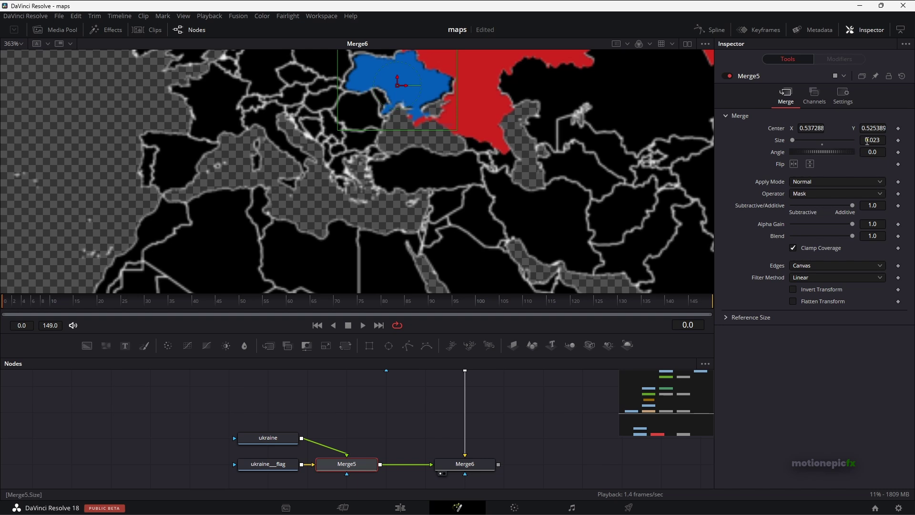
pyautogui.moveTo(867, 140); pyautogui.dragTo(865, 140)
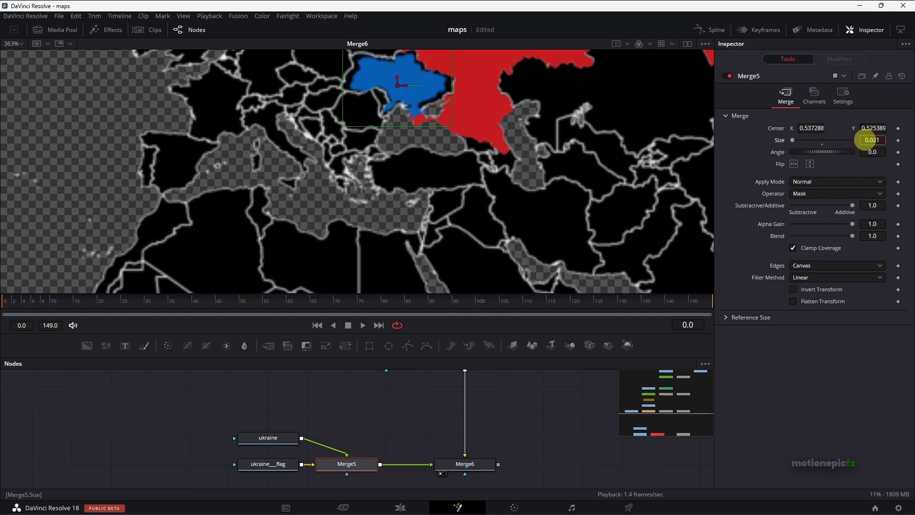
pyautogui.hotkey('ctrl', 'z')
pyautogui.hotkey('ctrl', 'z')
pyautogui.hotkey('ctrl', 'z')
# Fit the Ukraine shape over Ukraine on the world map at size 0.0247, centred at about 0.538, 0.525
pyautogui.moveTo(268, 143); pyautogui.dragTo(399, 87)
pyautogui.scroll(-5, 381, 119)
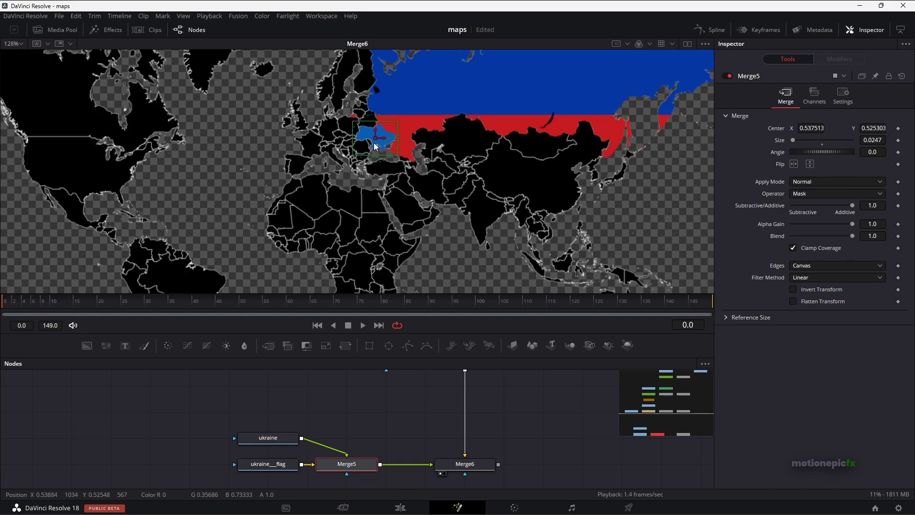
pyautogui.moveTo(408, 145); pyautogui.dragTo(341, 186)
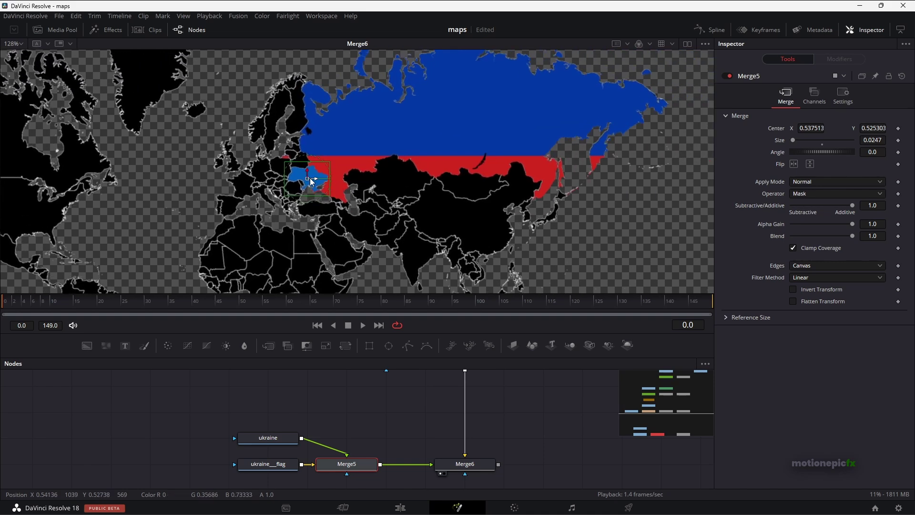
# Make room after the ukraine___flag node and insert a Transform node between it and Merge5
pyautogui.click(265, 465)
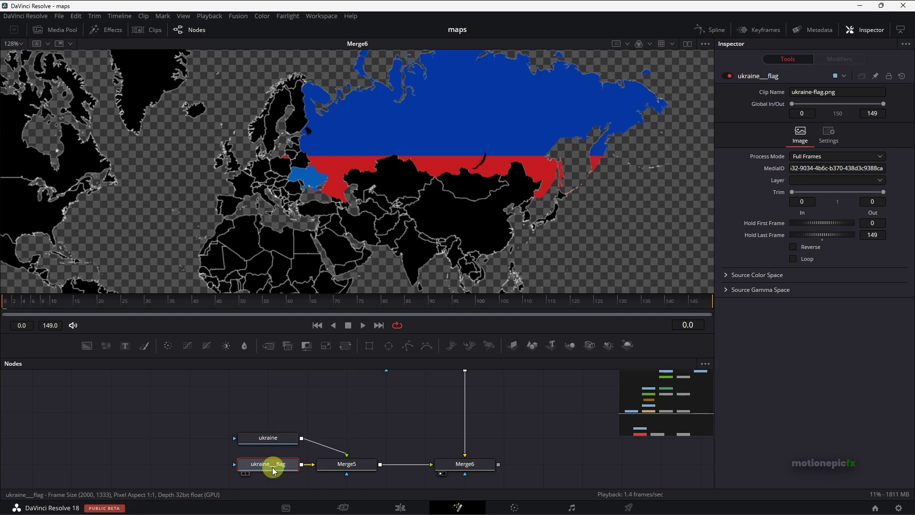
pyautogui.moveTo(273, 467); pyautogui.dragTo(204, 468)
pyautogui.hotkey('shift', 'space')
pyautogui.write('xf')
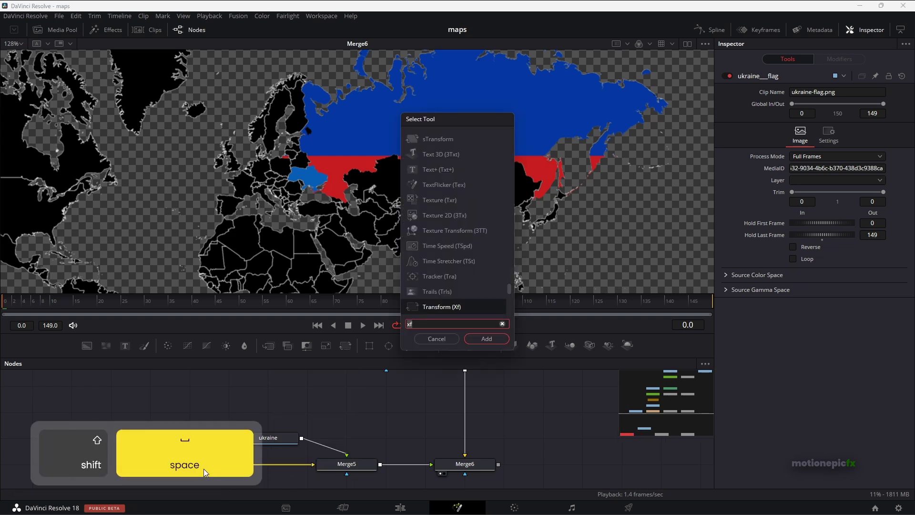
pyautogui.press('Return')
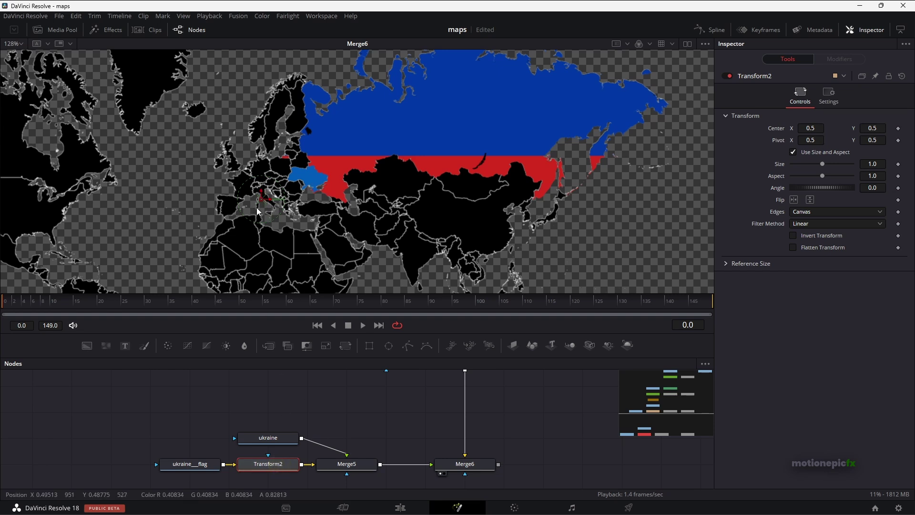
# Centre the flag in Transform2 at about 0.501, 0.527 so both flag colours fill Ukraine on the map
pyautogui.moveTo(261, 199); pyautogui.dragTo(264, 179)
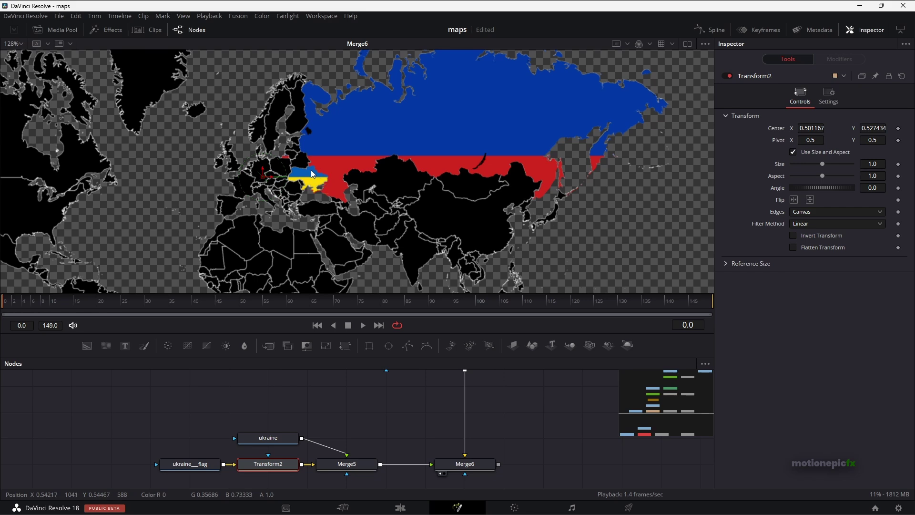
pyautogui.click(212, 407)
pyautogui.keyDown('ctrl'); pyautogui.scroll(-2, 381, 397); pyautogui.keyUp('ctrl')
pyautogui.keyDown('ctrl'); pyautogui.scroll(-3, 367, 261); pyautogui.keyUp('ctrl')
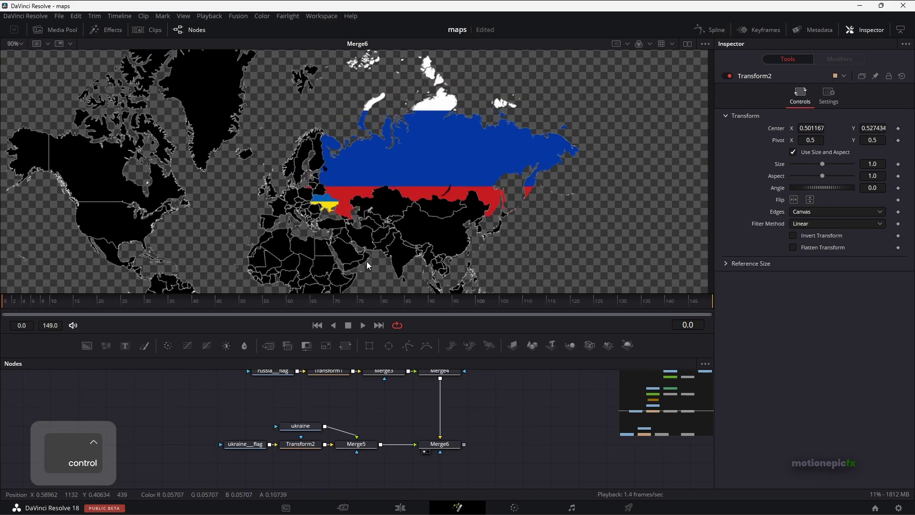
pyautogui.keyDown('ctrl'); pyautogui.scroll(2, 364, 239); pyautogui.keyUp('ctrl')
pyautogui.moveTo(372, 247); pyautogui.dragTo(412, 147)
# Add a Background node merged with the Merge6 output
pyautogui.moveTo(410, 452); pyautogui.dragTo(414, 414)
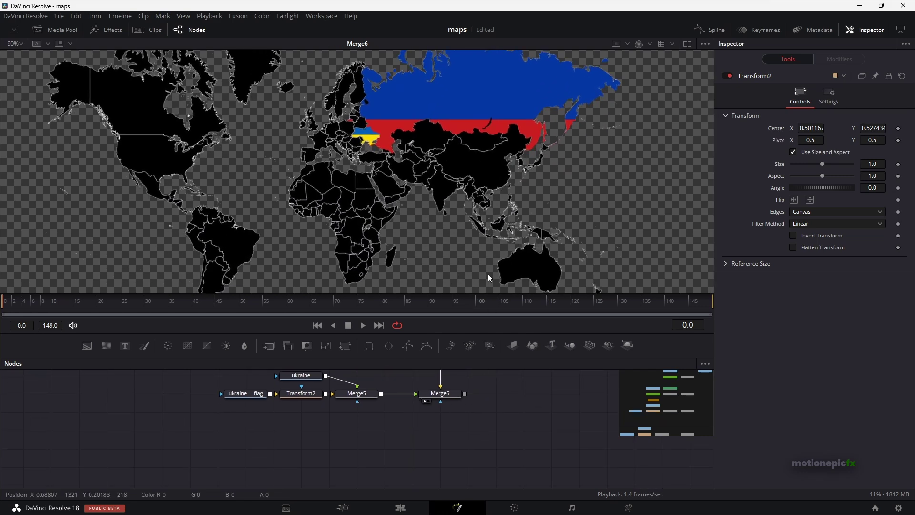
pyautogui.click(443, 394)
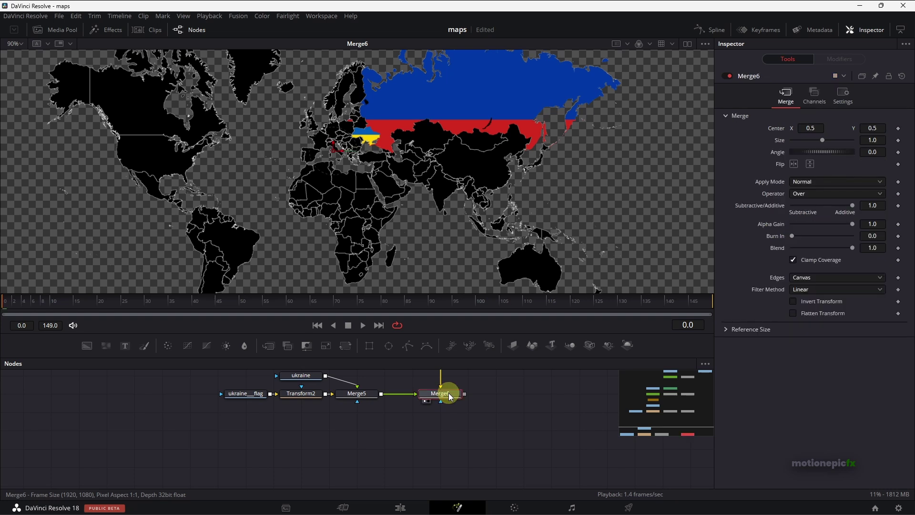
pyautogui.hotkey('shift', 'space')
pyautogui.write('bg')
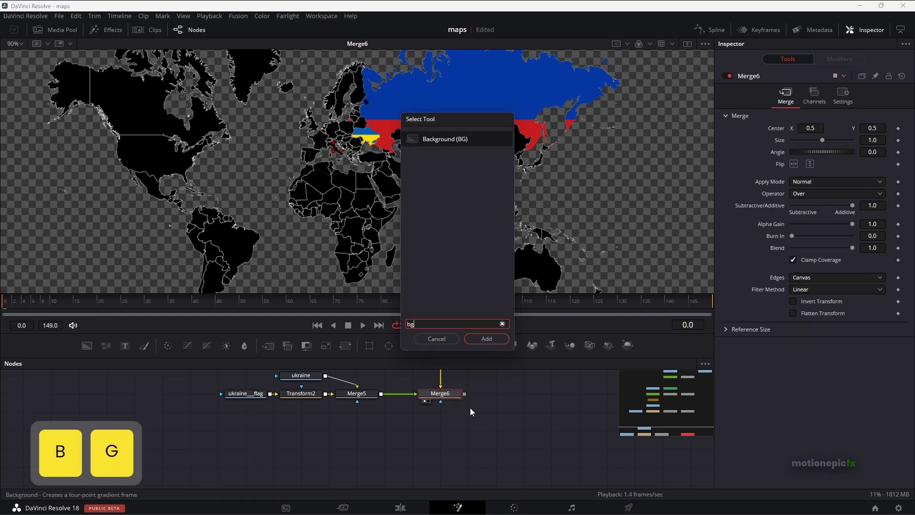
pyautogui.press('Return')
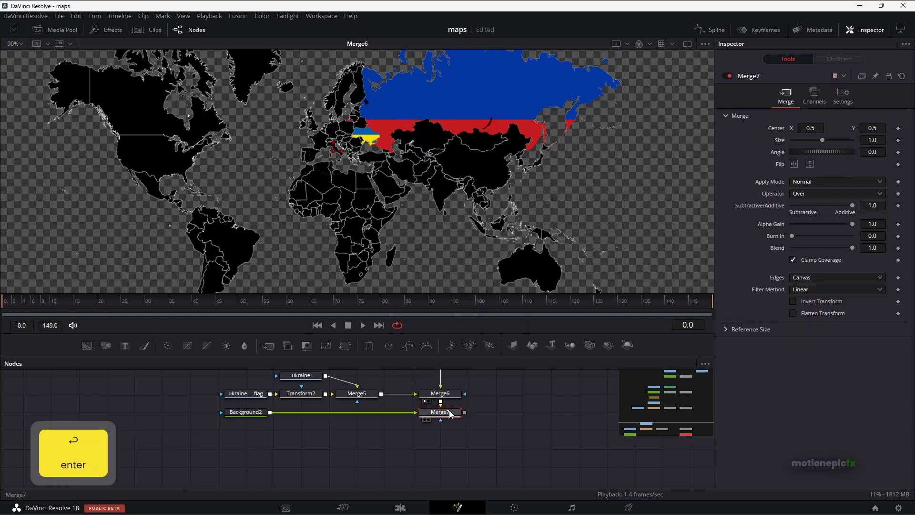
# Show Merge7 fitted in the viewer and swap its inputs so the map lies over the background
pyautogui.moveTo(449, 410); pyautogui.dragTo(431, 179)
pyautogui.hotkey('ctrl', 'f')
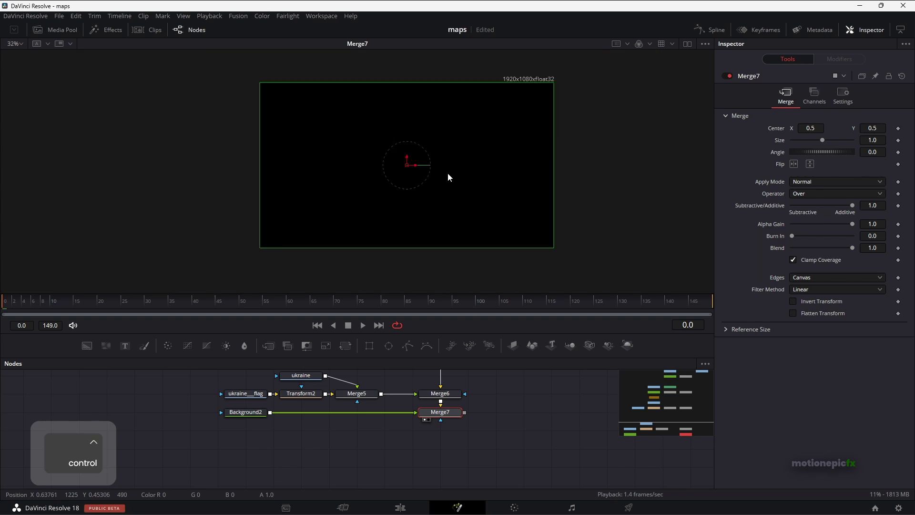
pyautogui.rightClick(447, 416)
pyautogui.click(471, 299)
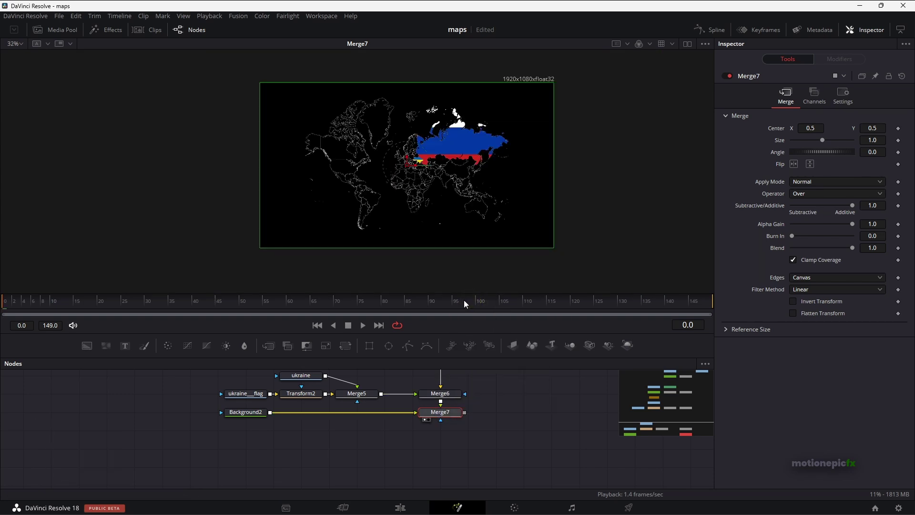
# Set the Background2 colour to dark grey #1a1a1a
pyautogui.click(245, 412)
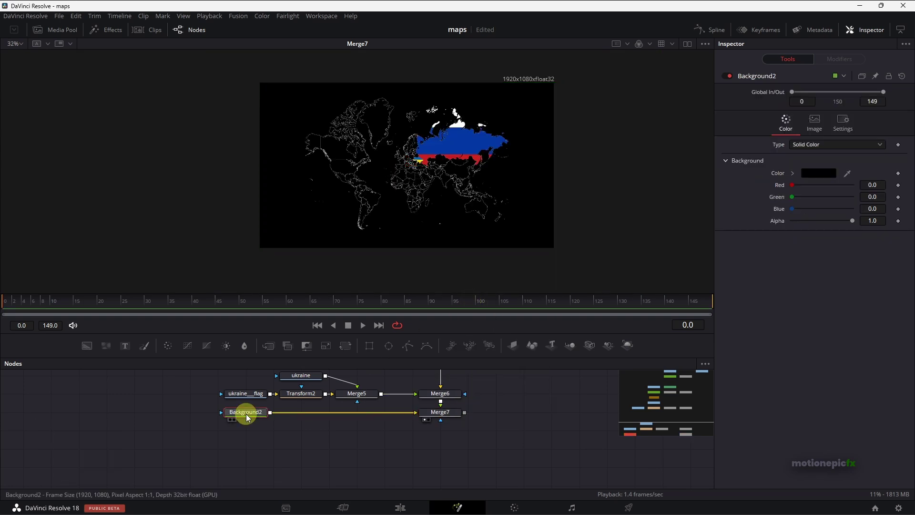
pyautogui.click(808, 176)
pyautogui.moveTo(568, 269); pyautogui.dragTo(571, 264)
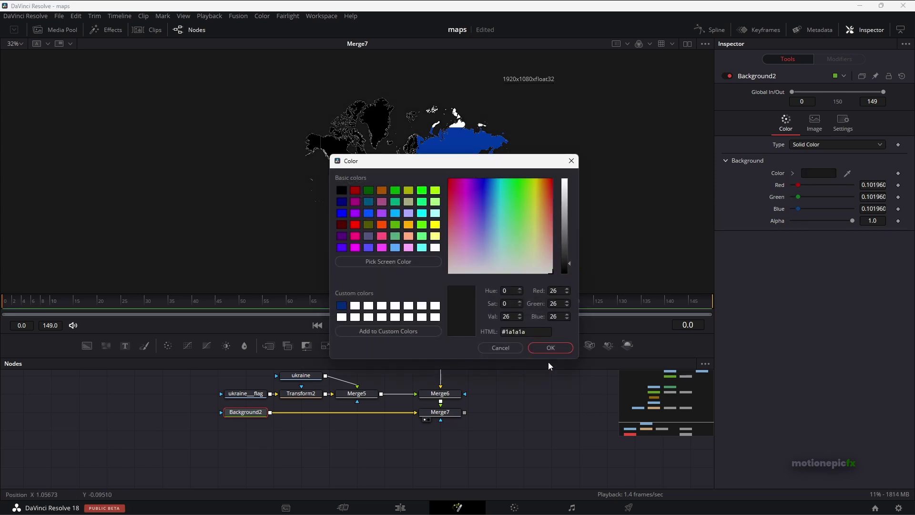
pyautogui.click(550, 347)
# Rename the world___map_1 node feeding LumaKeyer1 as borders
pyautogui.scroll(8, 364, 460)
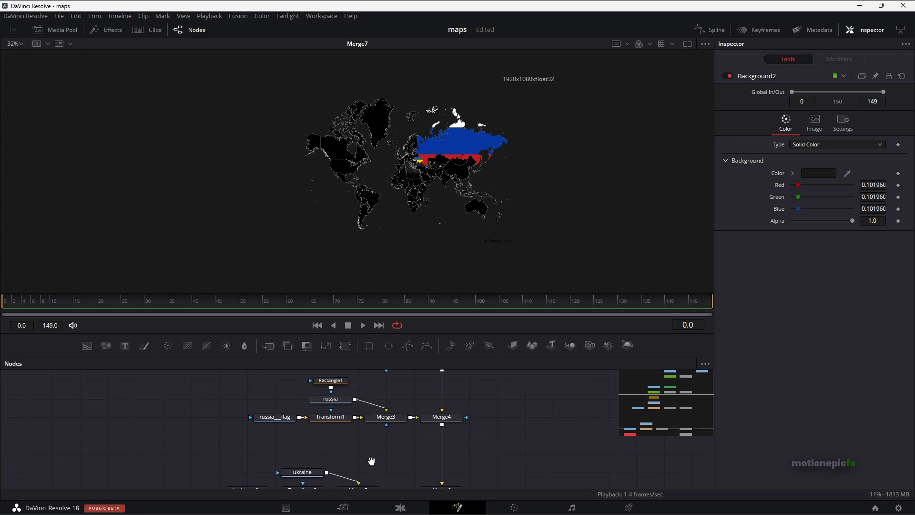
pyautogui.scroll(5, 364, 404)
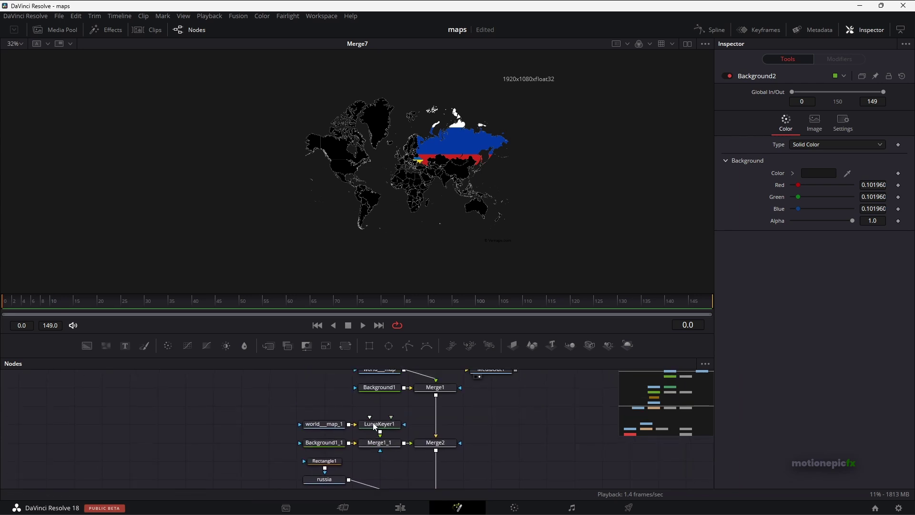
pyautogui.keyDown('ctrl'); pyautogui.scroll(2, 381, 412); pyautogui.keyUp('ctrl')
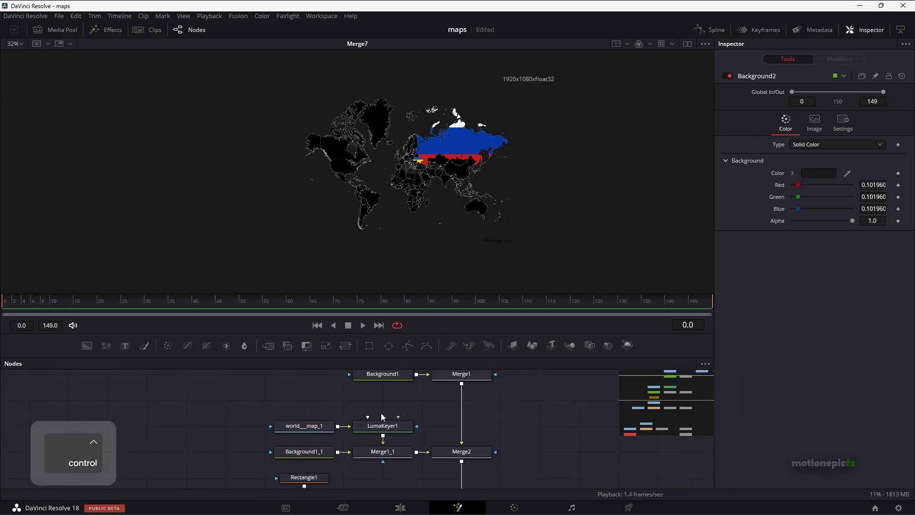
pyautogui.scroll(-2, 302, 437)
pyautogui.click(323, 435)
pyautogui.rightClick(313, 436)
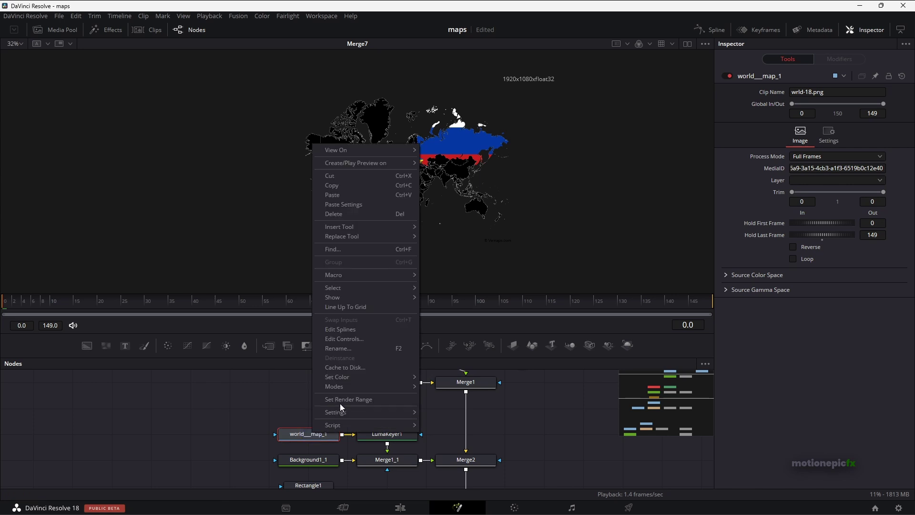
pyautogui.click(335, 350)
pyautogui.write('borders')
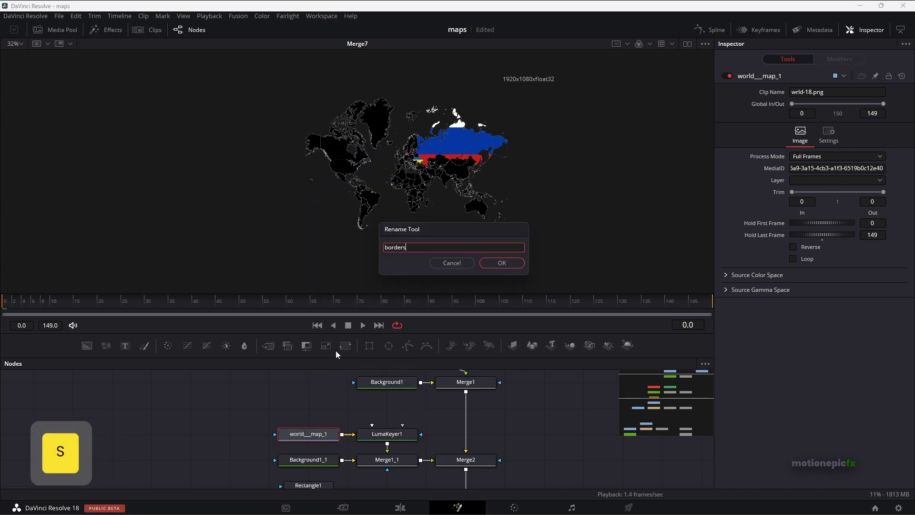
pyautogui.press('Return')
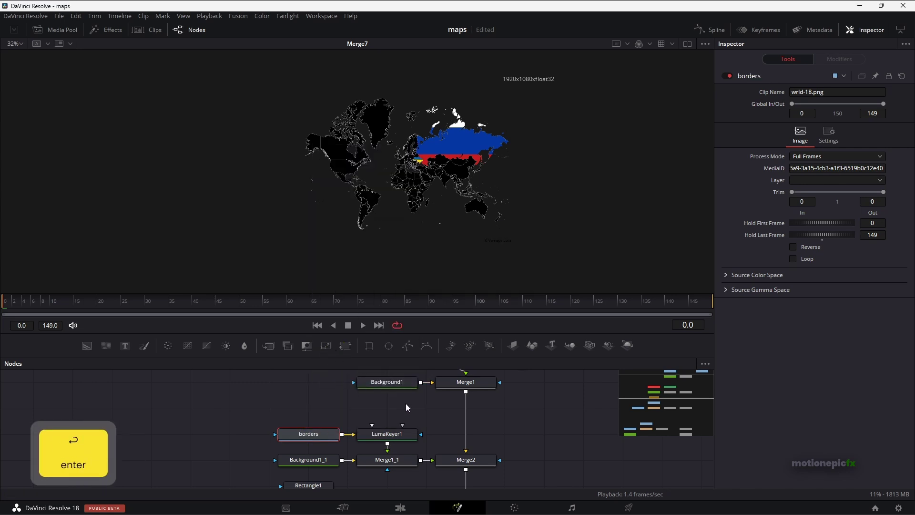
# Set the Background1 colour to the lighter grey #2f2f2f so the countries stand out from the backdrop
pyautogui.scroll(2, 405, 403)
pyautogui.click(374, 409)
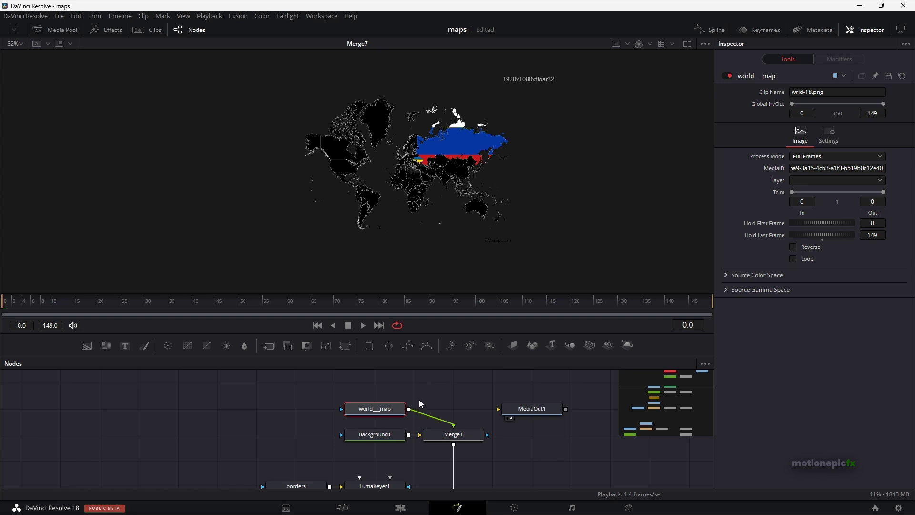
pyautogui.click(378, 437)
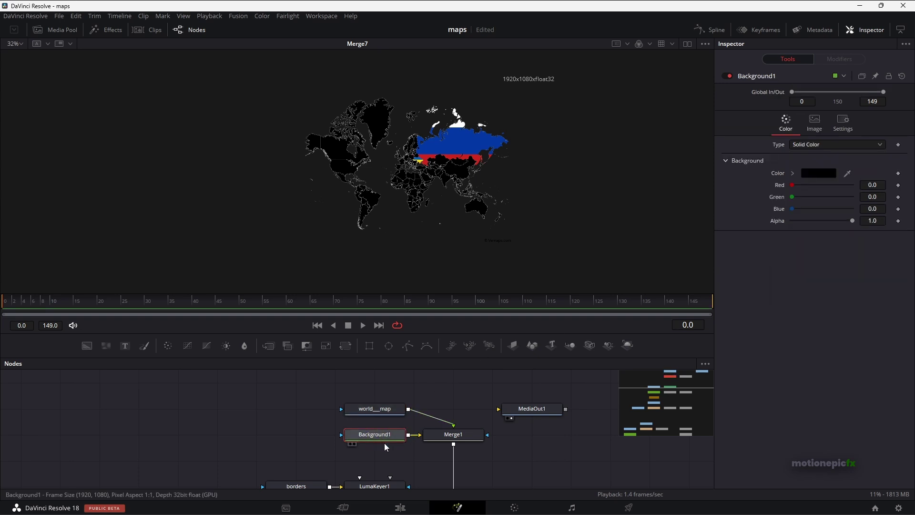
pyautogui.click(814, 177)
pyautogui.moveTo(446, 161); pyautogui.dragTo(622, 128)
pyautogui.press('ctrl')
pyautogui.click(740, 225)
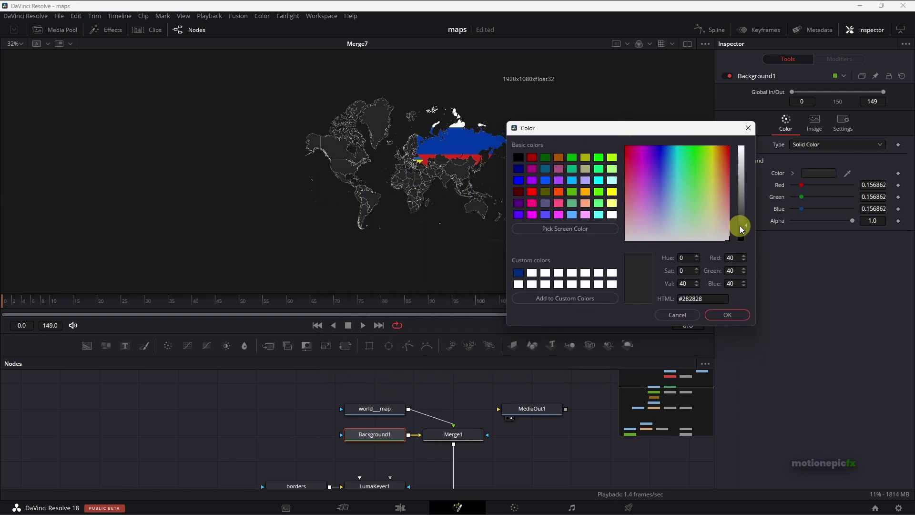
pyautogui.moveTo(739, 223); pyautogui.dragTo(736, 223)
pyautogui.click(727, 315)
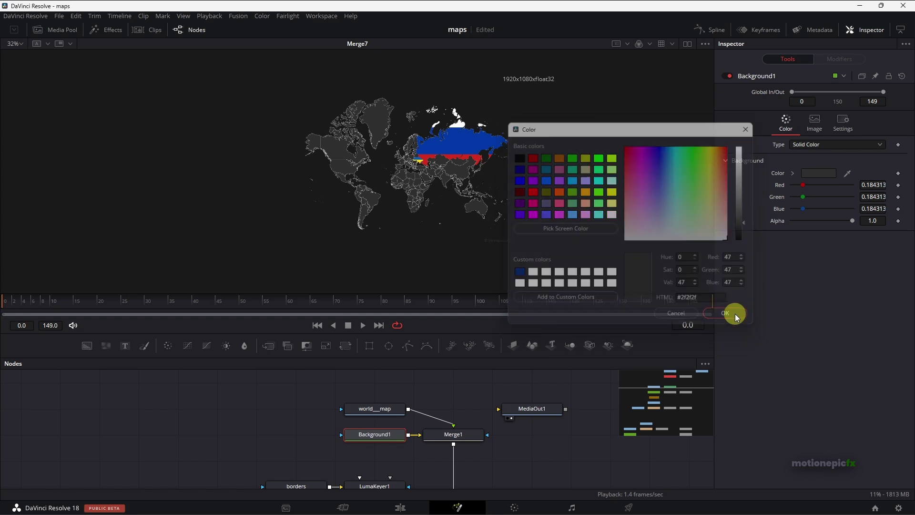
# Add a Transform node after Merge7 and show it in the viewer
pyautogui.scroll(-5, 484, 428)
pyautogui.scroll(-2, 484, 428)
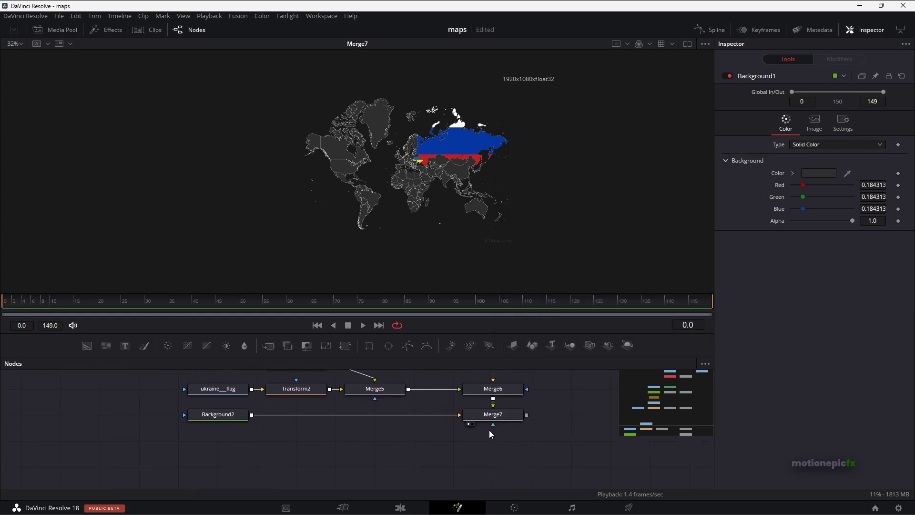
pyautogui.click(494, 416)
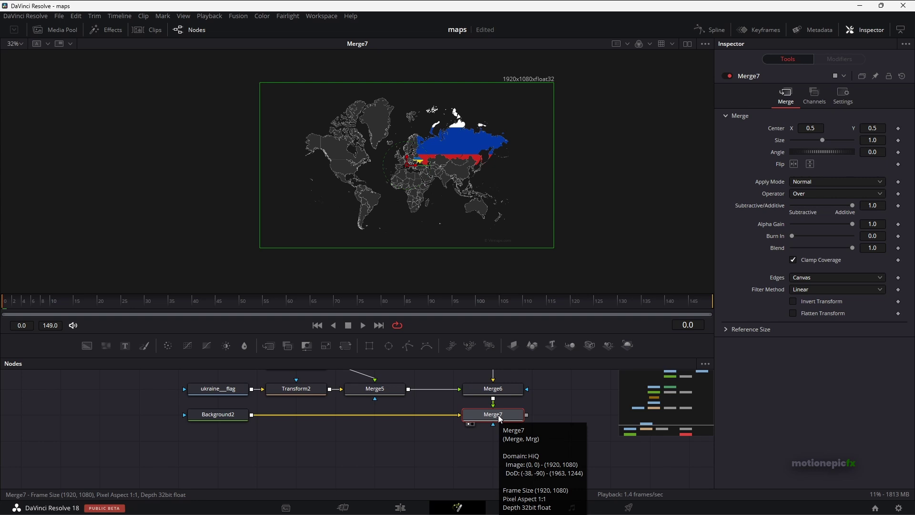
pyautogui.hotkey('shift', 'space')
pyautogui.write('xf')
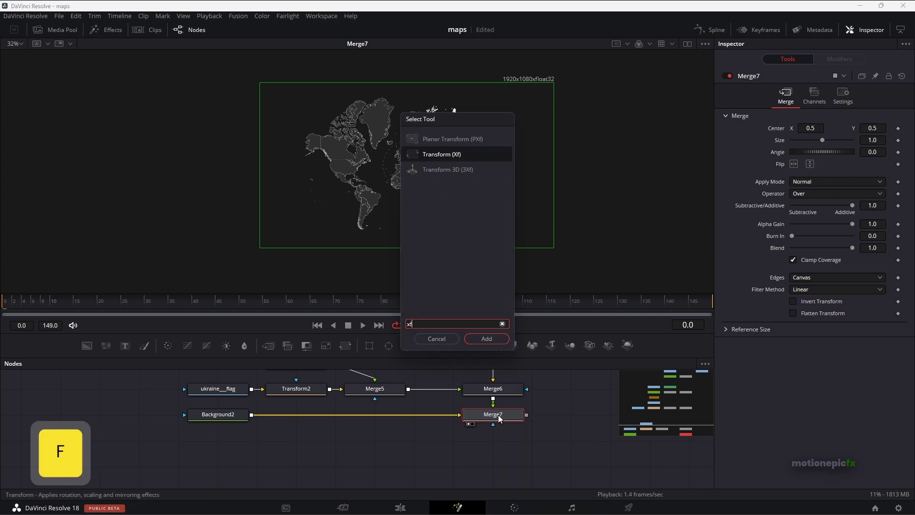
pyautogui.press('Return')
pyautogui.moveTo(507, 445); pyautogui.dragTo(481, 440)
pyautogui.press('1')
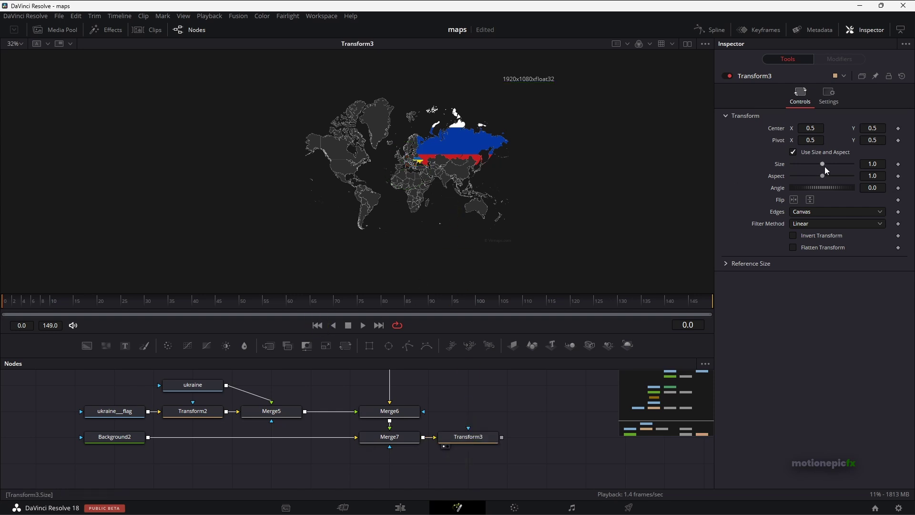
# With Transform3's pivot at 0.75, 0.808, keyframe its size from 2.08 at frame 0 to 1.0 at frame 60
pyautogui.moveTo(825, 164); pyautogui.dragTo(577, 168)
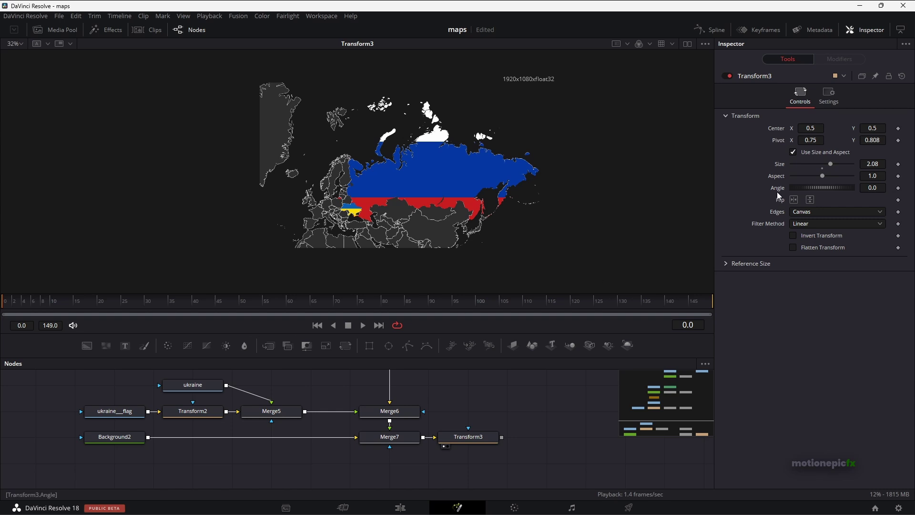
pyautogui.click(898, 164)
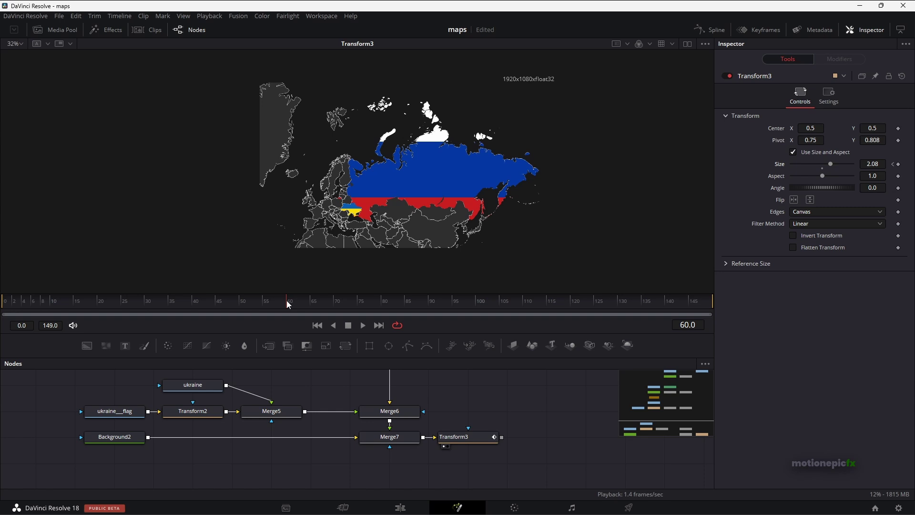
pyautogui.click(871, 164)
pyautogui.write('1')
pyautogui.press('Return')
# Display the Transform3 Size curve in the Spline editor and fit it to the graph
pyautogui.click(708, 33)
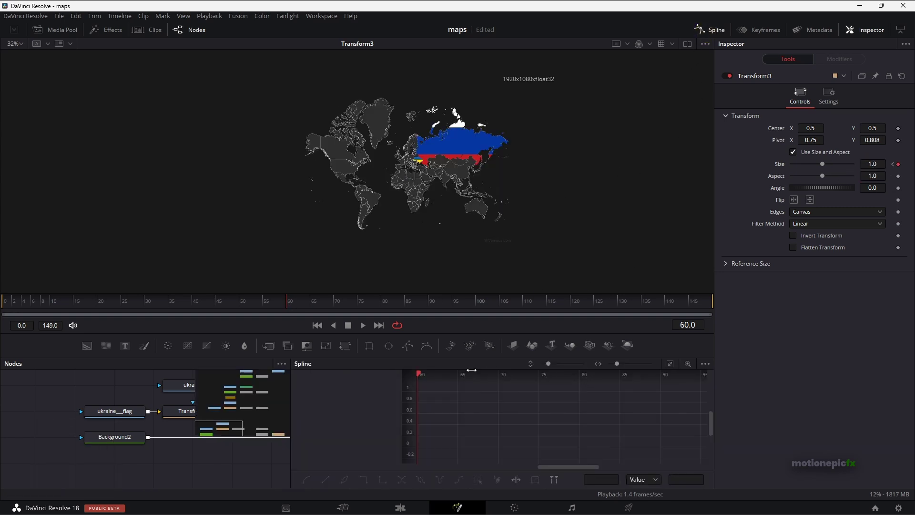
pyautogui.moveTo(227, 437); pyautogui.dragTo(131, 462)
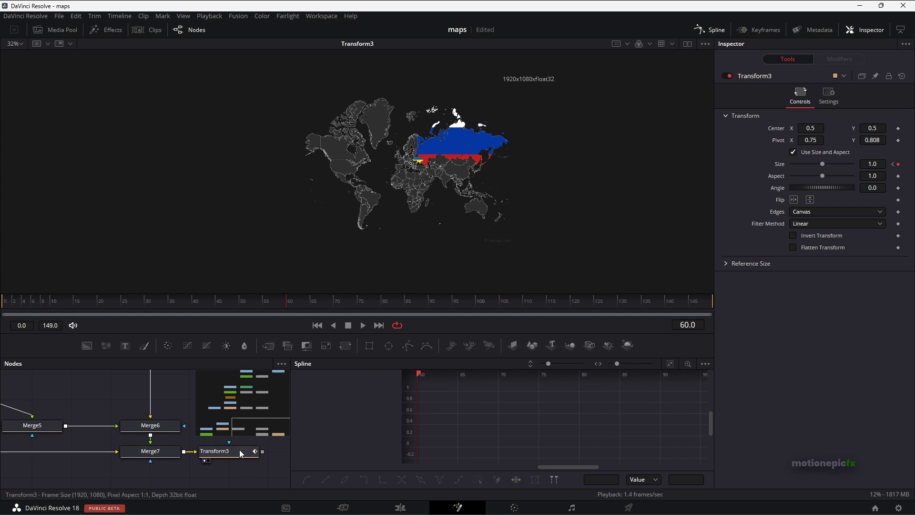
pyautogui.click(222, 456)
pyautogui.click(305, 390)
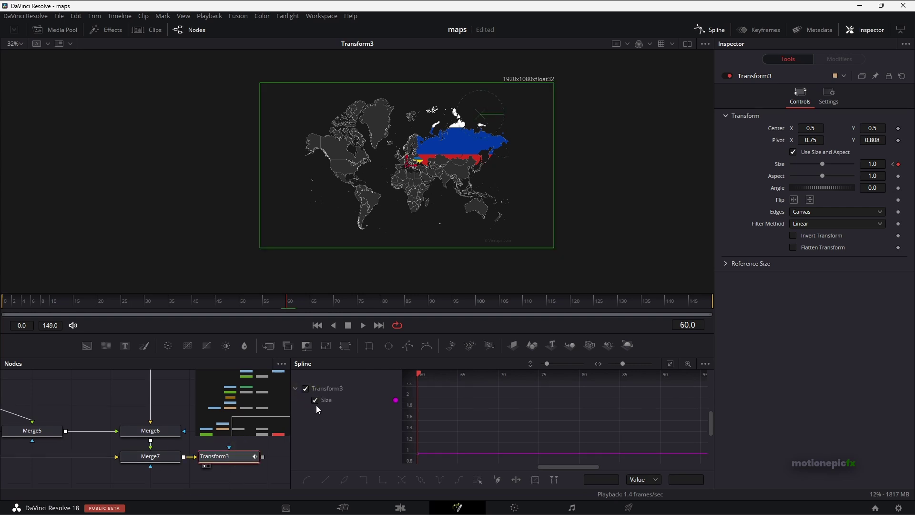
pyautogui.click(669, 365)
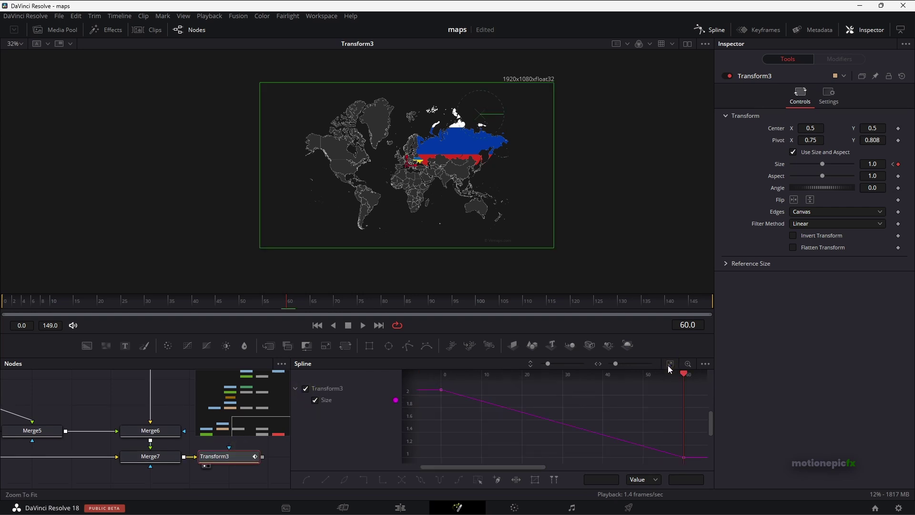
# Smooth both Size keyframes, set Ease In to 100 and close the Spline editor
pyautogui.click(480, 477)
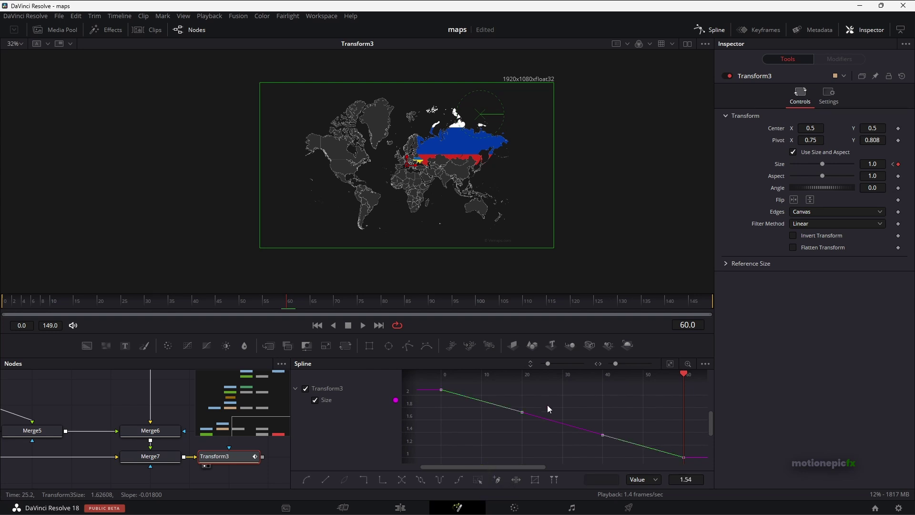
pyautogui.press('s')
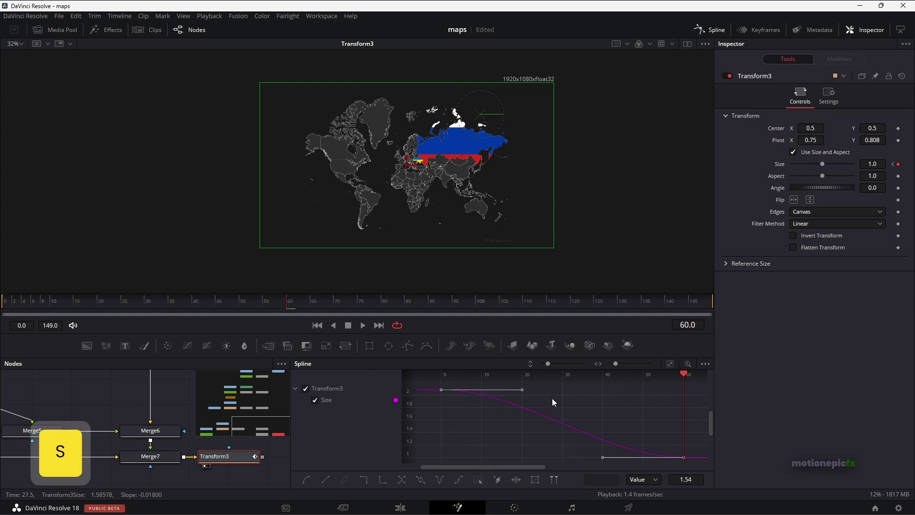
pyautogui.press('t')
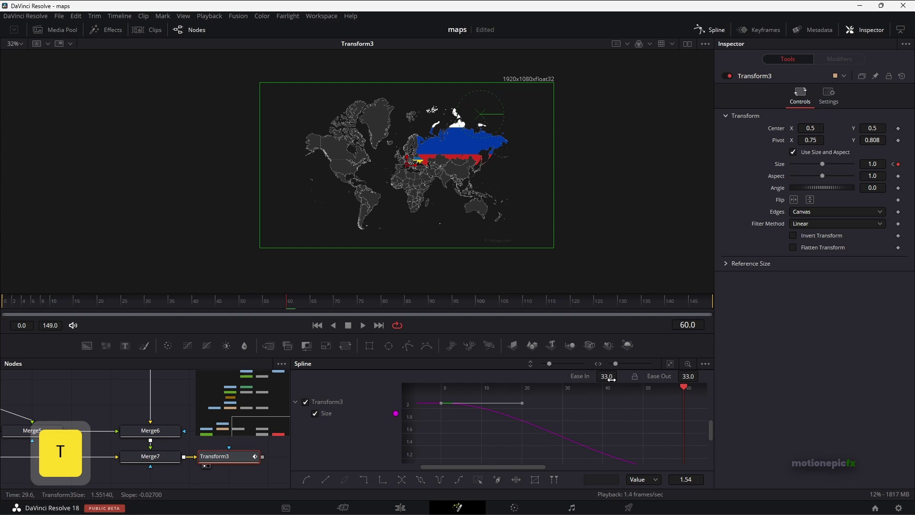
pyautogui.moveTo(611, 379); pyautogui.dragTo(762, 392)
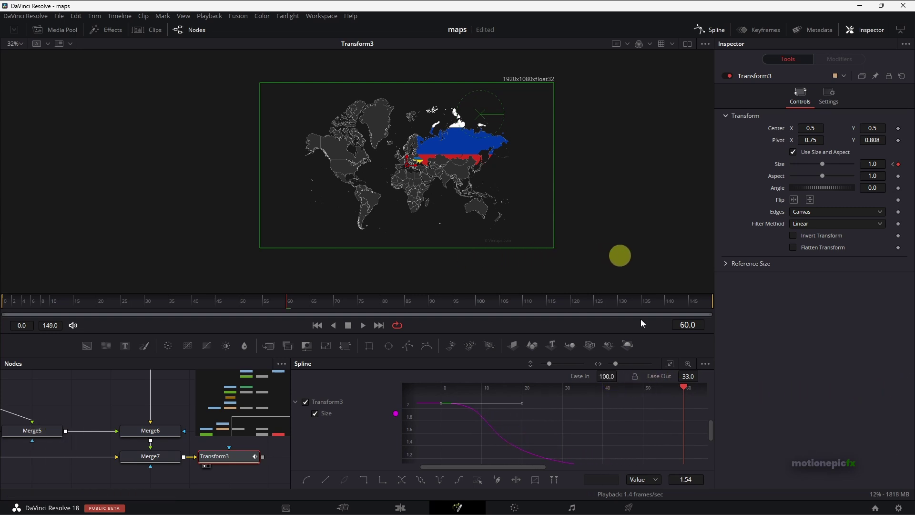
pyautogui.click(710, 30)
# Play the map's zoom-out animation from the first frame to check the easing
pyautogui.click(317, 325)
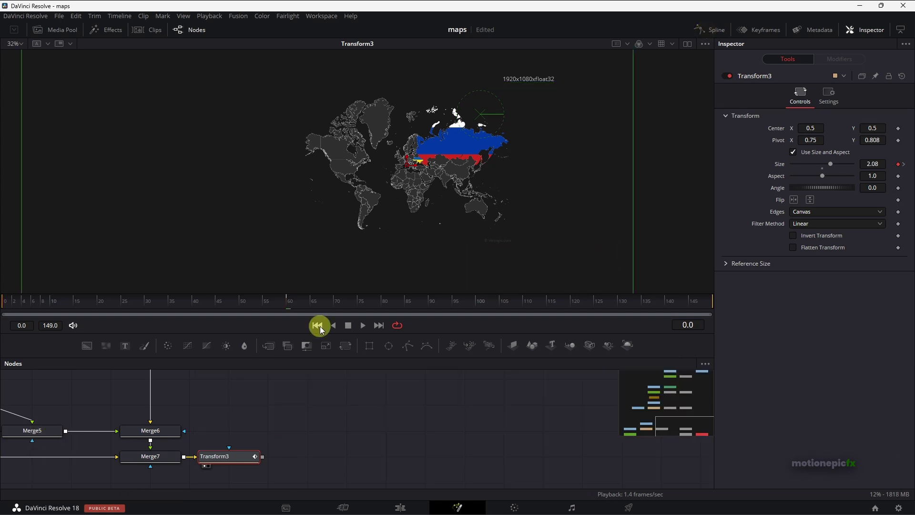
pyautogui.press('space')
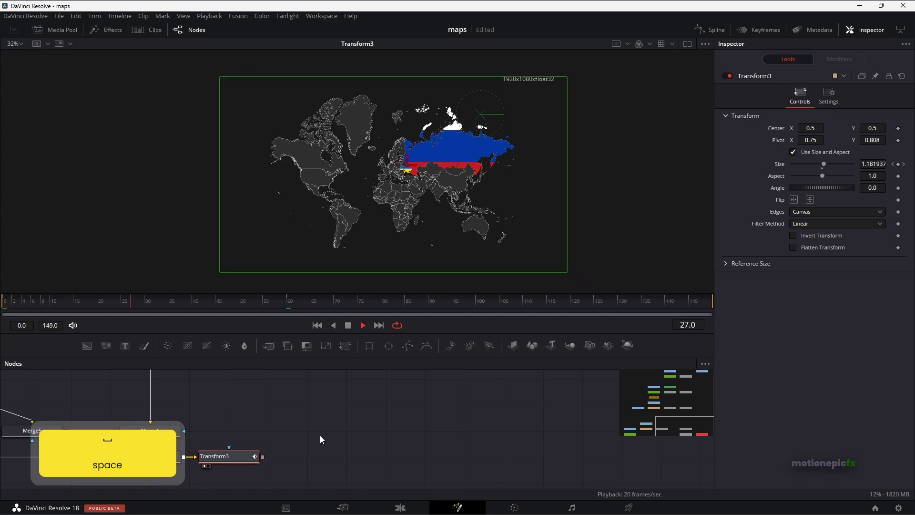
pyautogui.press('space')
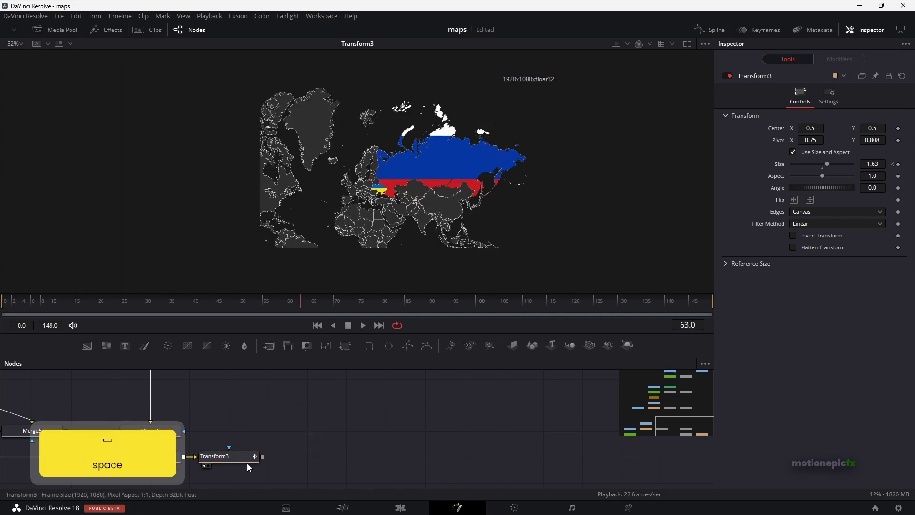
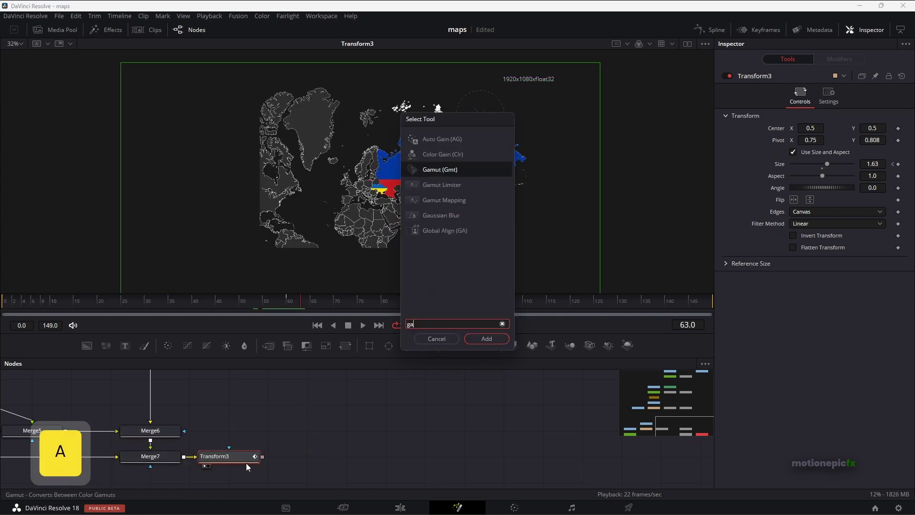
# Add a Gaussian Blur node after Transform3 and show it in the viewer
pyautogui.press('Return')
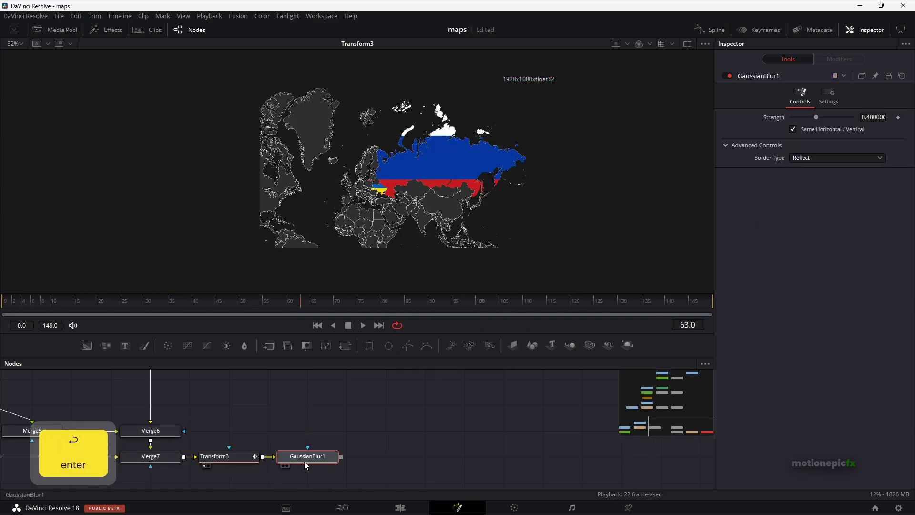
pyautogui.moveTo(305, 460); pyautogui.dragTo(367, 258)
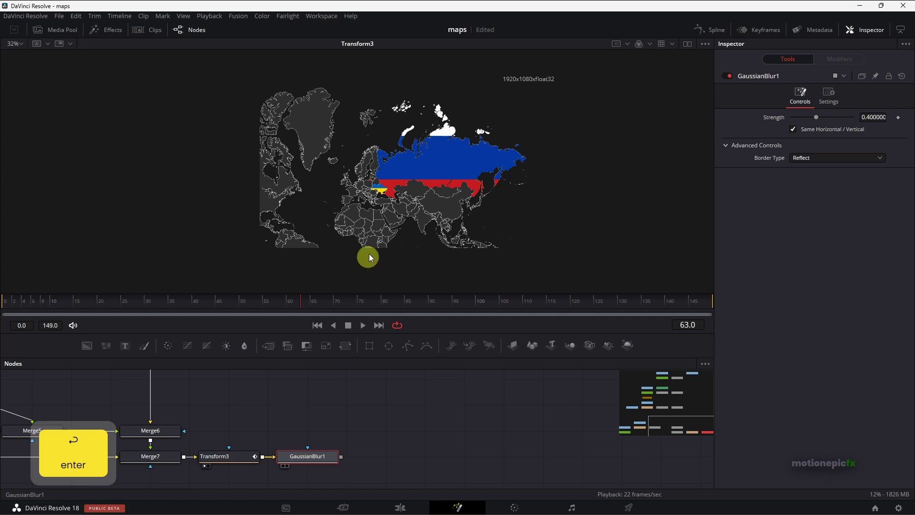
# Keyframe the Gaussian Blur strength from 0.4 at frame 0 to 0.0 at frame 40
pyautogui.click(321, 327)
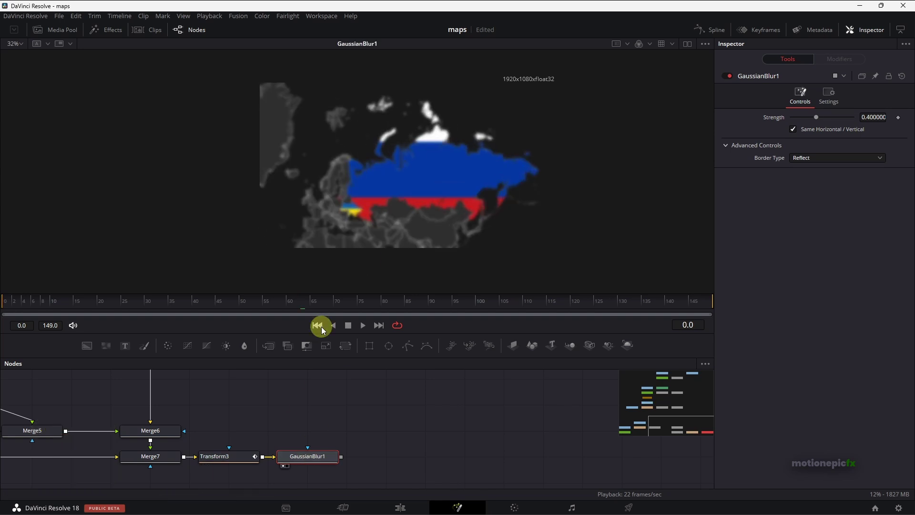
pyautogui.click(899, 117)
pyautogui.click(191, 301)
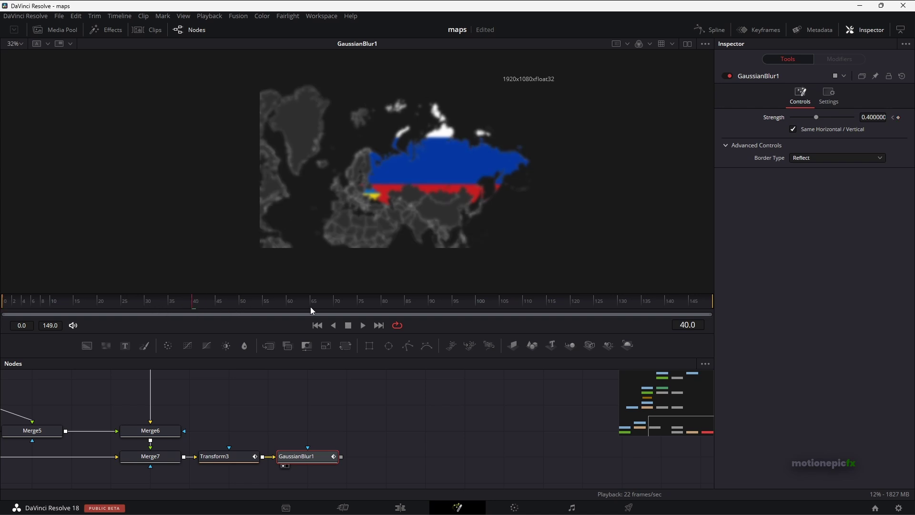
pyautogui.moveTo(815, 117); pyautogui.dragTo(662, 118)
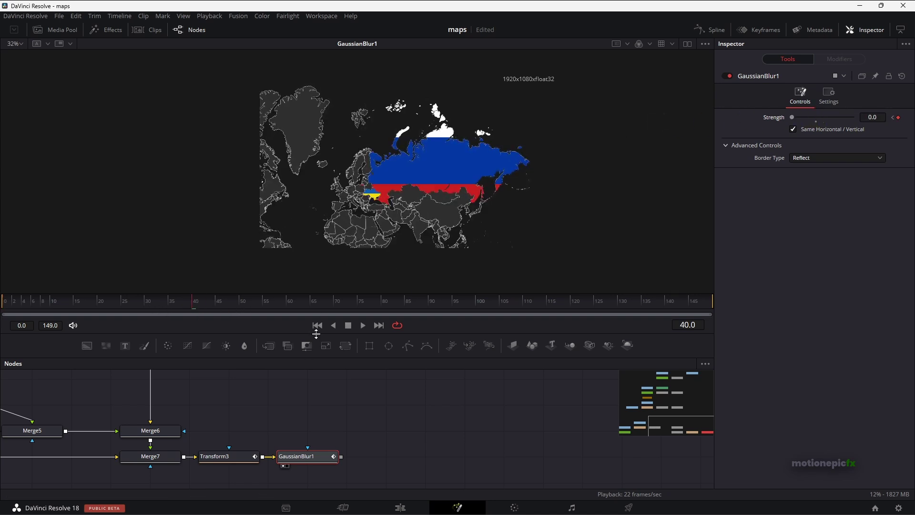
# Select Transform3 and play the map animation to review the zoom-out with the clearing blur
pyautogui.click(229, 456)
pyautogui.press('space')
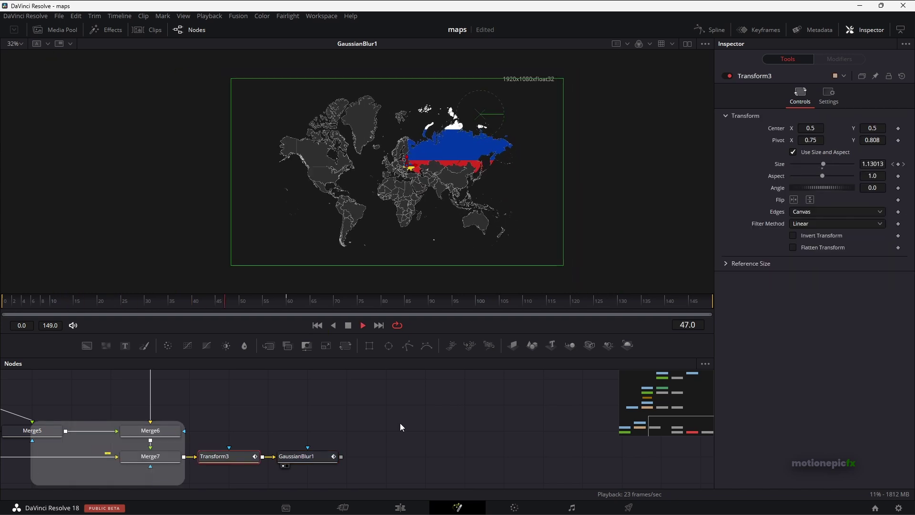
pyautogui.press('space')
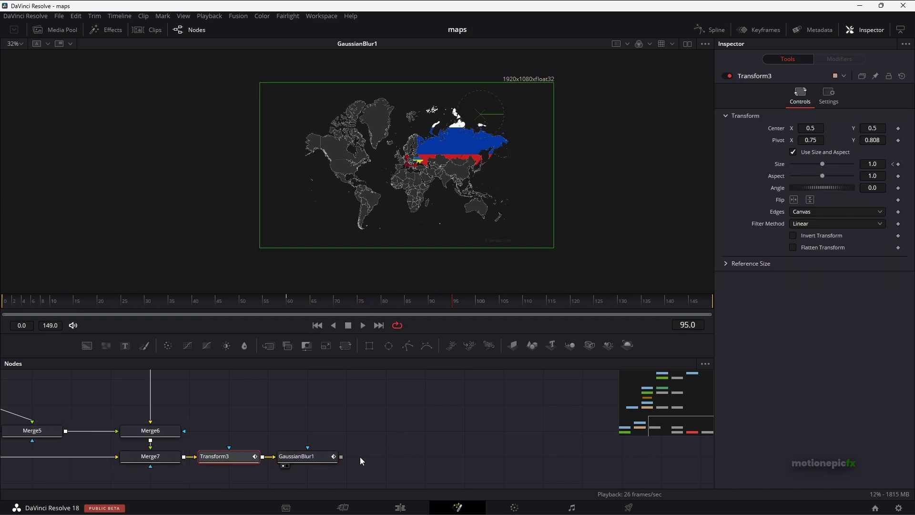
# Insert a Time Speed node after Transform3 and set its interpolation mode to Nearest
pyautogui.hotkey('shift', 'space')
pyautogui.write('gaus')
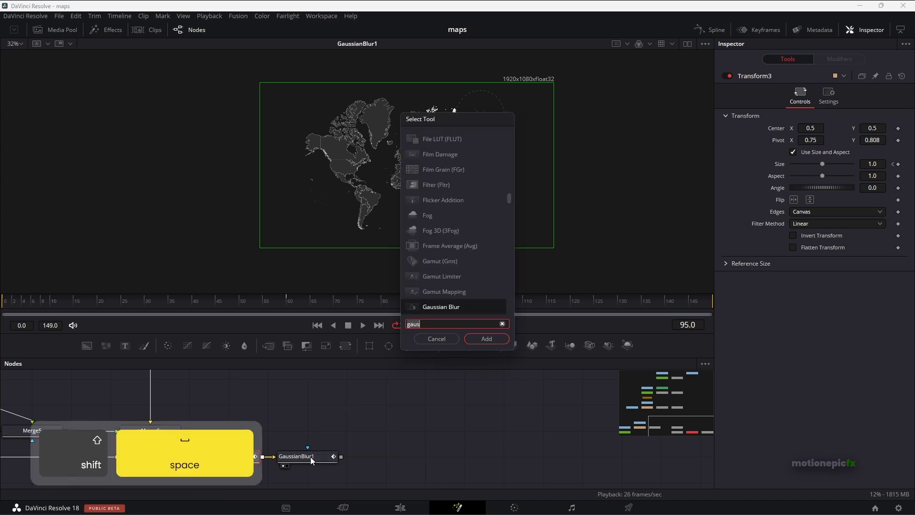
pyautogui.press('BackSpace')
pyautogui.press('BackSpace')
pyautogui.press('BackSpace')
pyautogui.press('BackSpace')
pyautogui.write('time')
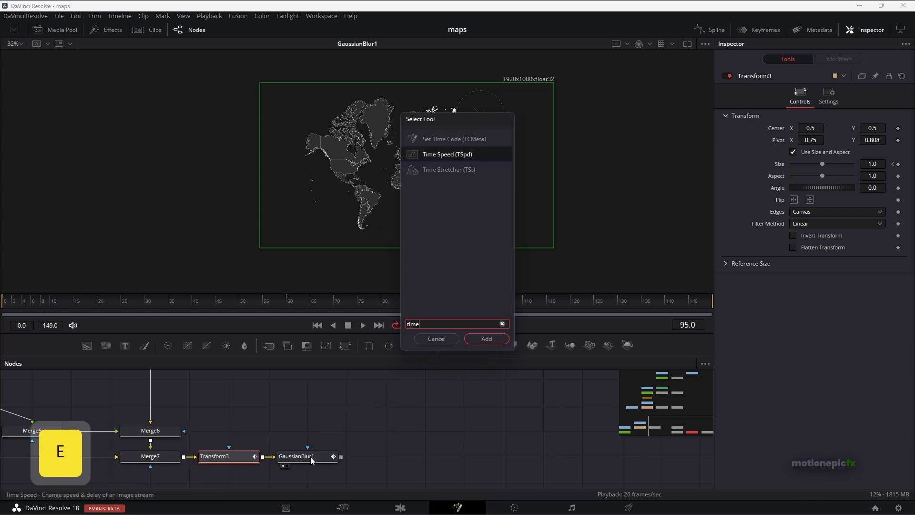
pyautogui.press('Return')
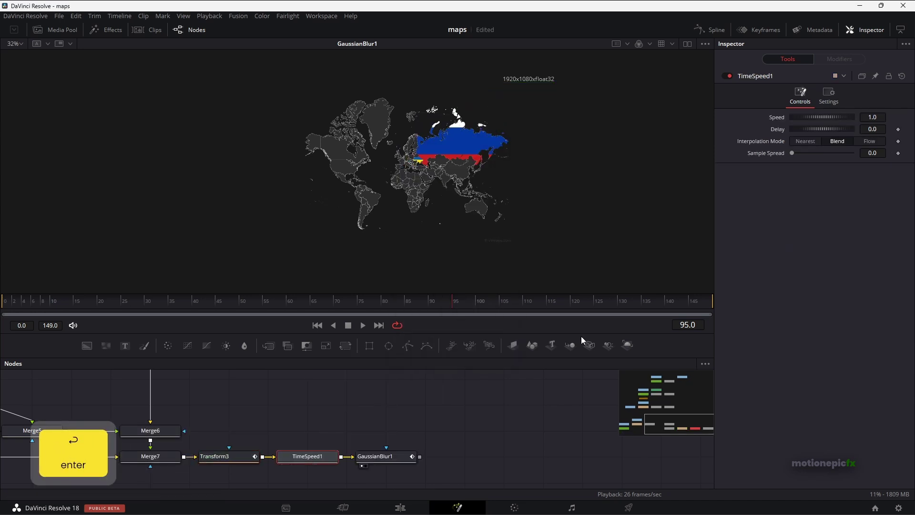
pyautogui.click(804, 141)
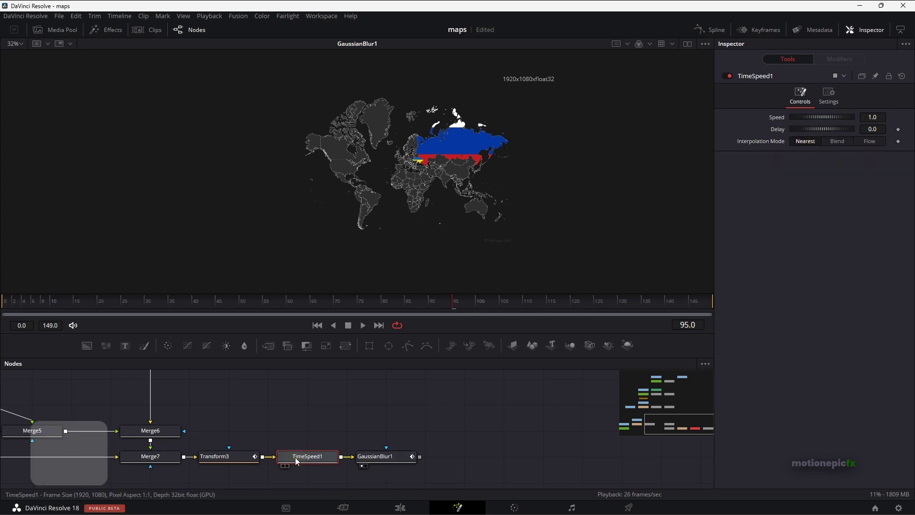
# Move the Time Speed node from before GaussianBlur1 to directly after it
pyautogui.hotkey('ctrl', 'x')
pyautogui.moveTo(363, 456)
pyautogui.mouseDown()
pyautogui.moveTo(337, 457)
pyautogui.moveTo(349, 461)
pyautogui.mouseUp()
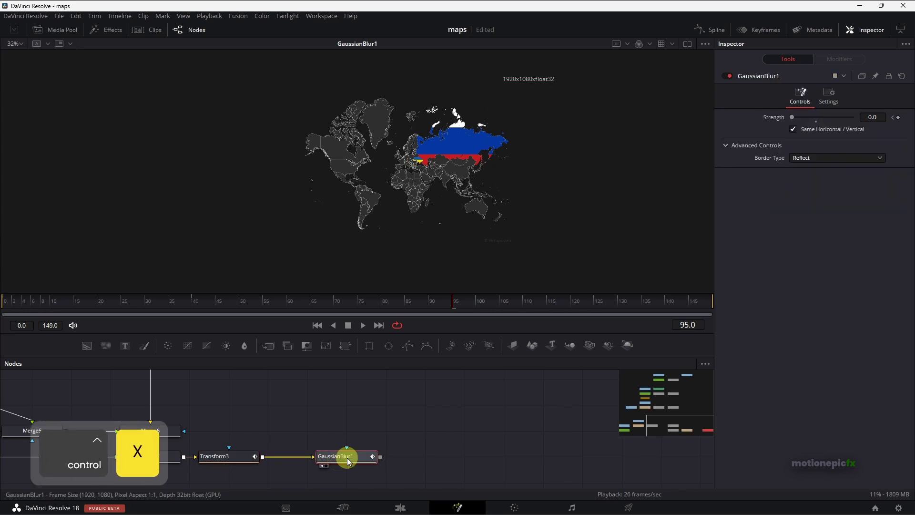
pyautogui.hotkey('ctrl', 'v')
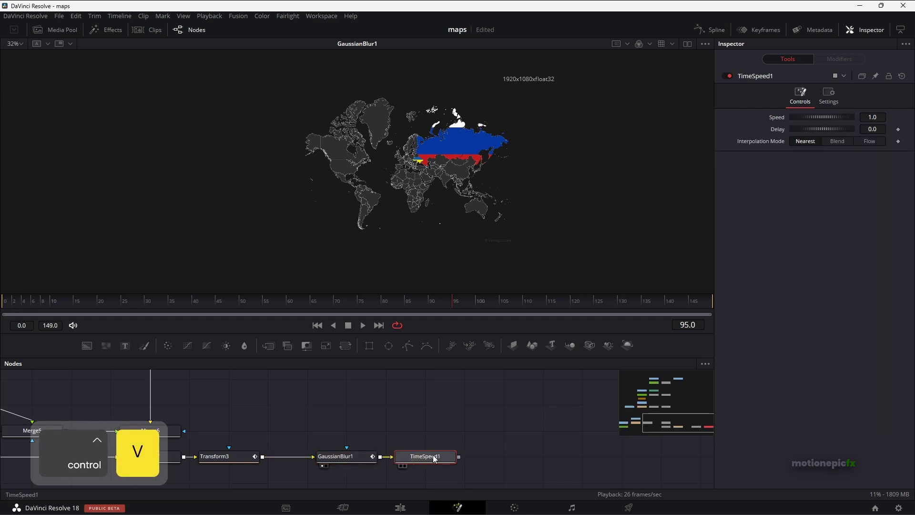
# Duplicate the Time Speed node at the end of the chain and set the copy's speed to 0.5
pyautogui.hotkey('ctrl', 'c')
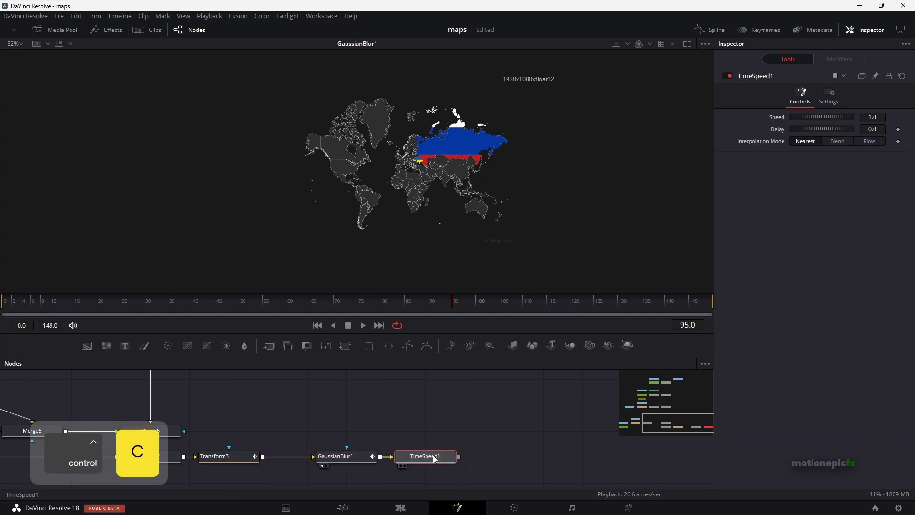
pyautogui.hotkey('ctrl', 'v')
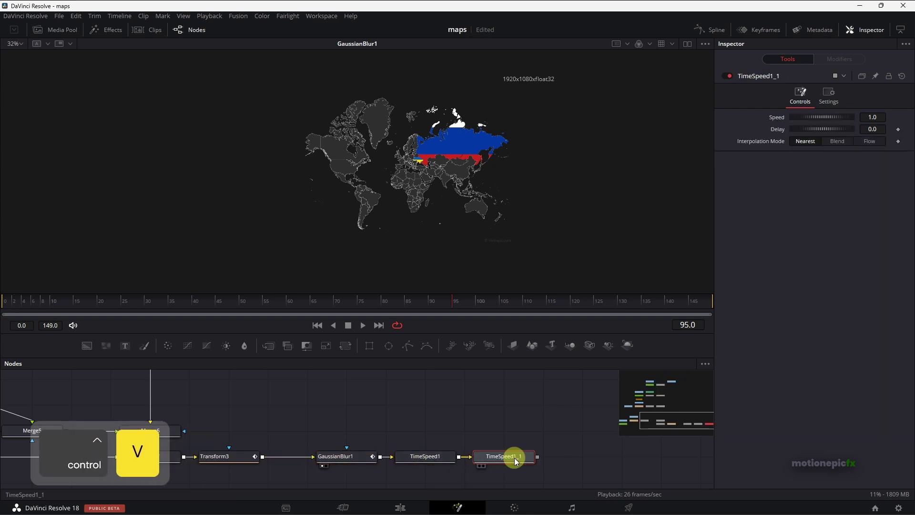
pyautogui.click(875, 117)
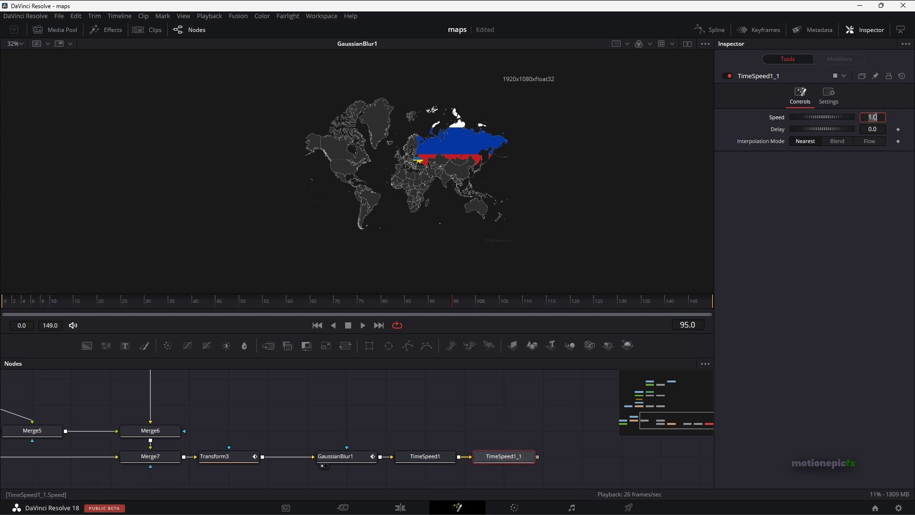
pyautogui.write('.5')
pyautogui.press('Return')
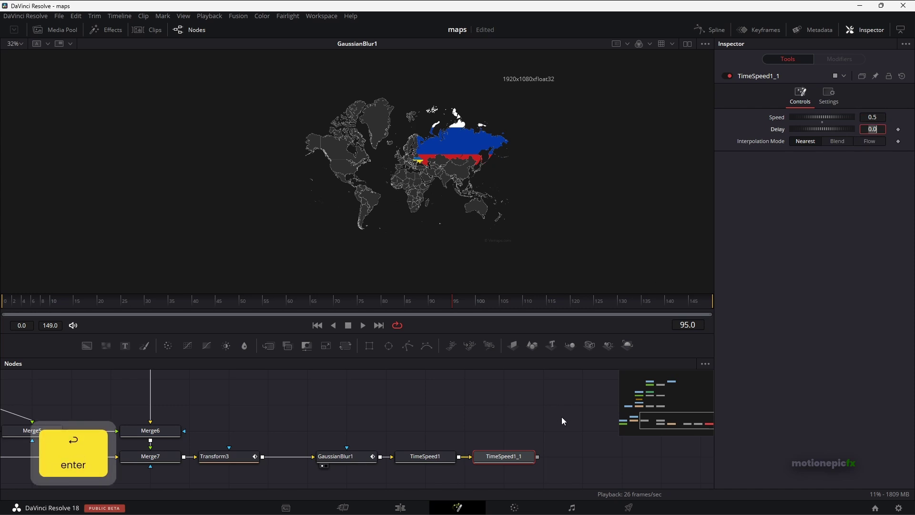
# Bring MediaOut1 to the end of the chain, connect TimeSpeed1_1 to it and show MediaOut1 in the viewer
pyautogui.moveTo(561, 416); pyautogui.dragTo(487, 442)
pyautogui.scroll(-2, 488, 438)
pyautogui.scroll(-6, 488, 439)
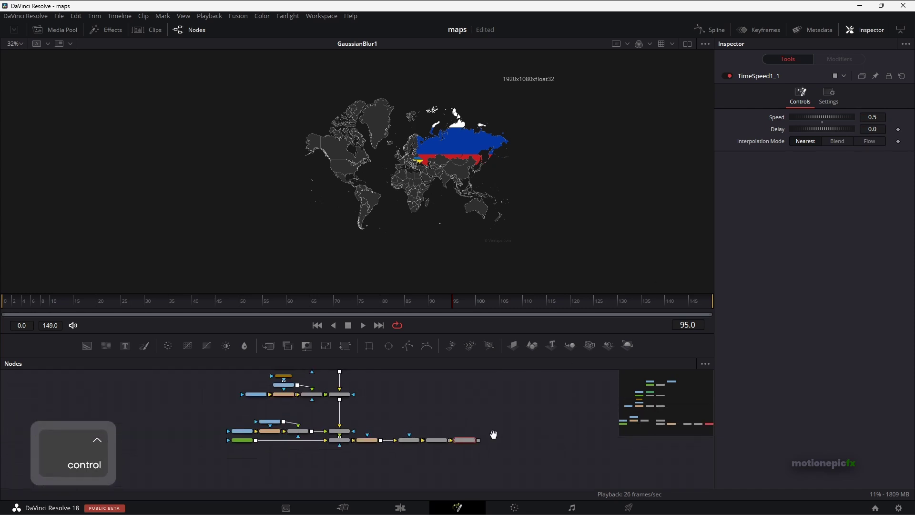
pyautogui.click(427, 463)
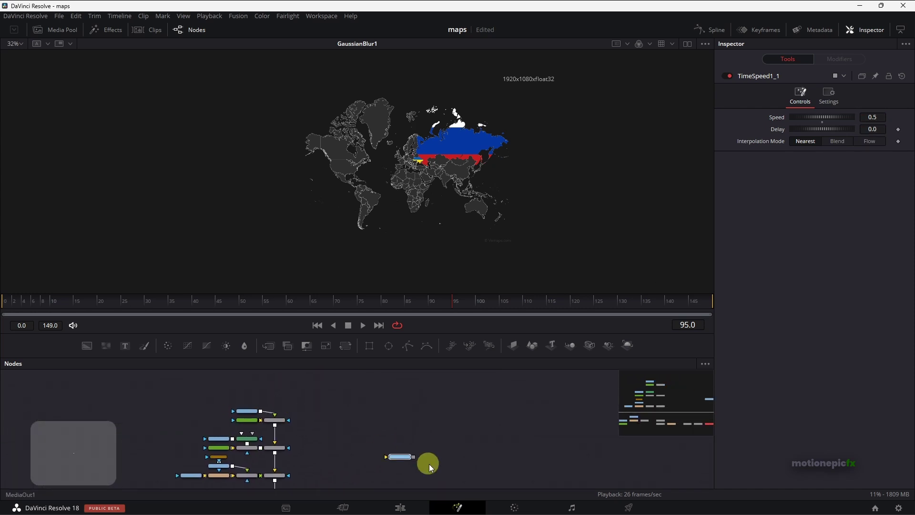
pyautogui.moveTo(397, 460); pyautogui.dragTo(507, 385)
pyautogui.scroll(5, 494, 436)
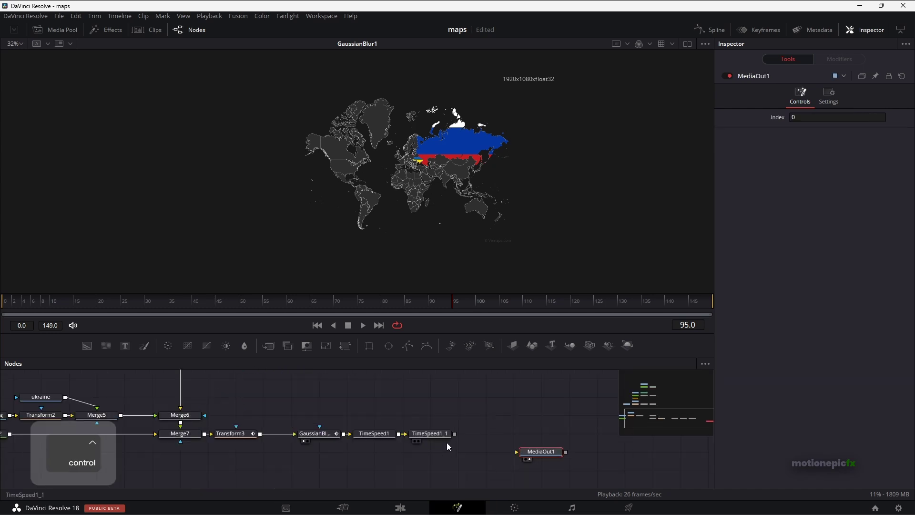
pyautogui.moveTo(572, 460); pyautogui.dragTo(572, 437)
pyautogui.moveTo(456, 430); pyautogui.dragTo(561, 403)
# Keyframe Merge3's Alpha Gain at 0.0 on frame 30 for the Russian flag
pyautogui.moveTo(558, 302); pyautogui.dragTo(165, 305)
pyautogui.moveTo(250, 397); pyautogui.dragTo(433, 465)
pyautogui.moveTo(443, 379); pyautogui.dragTo(449, 428)
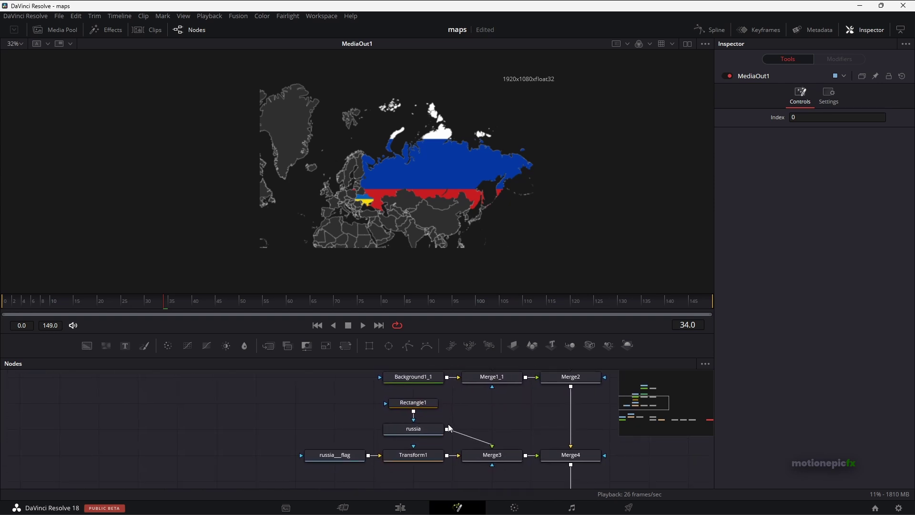
pyautogui.click(504, 455)
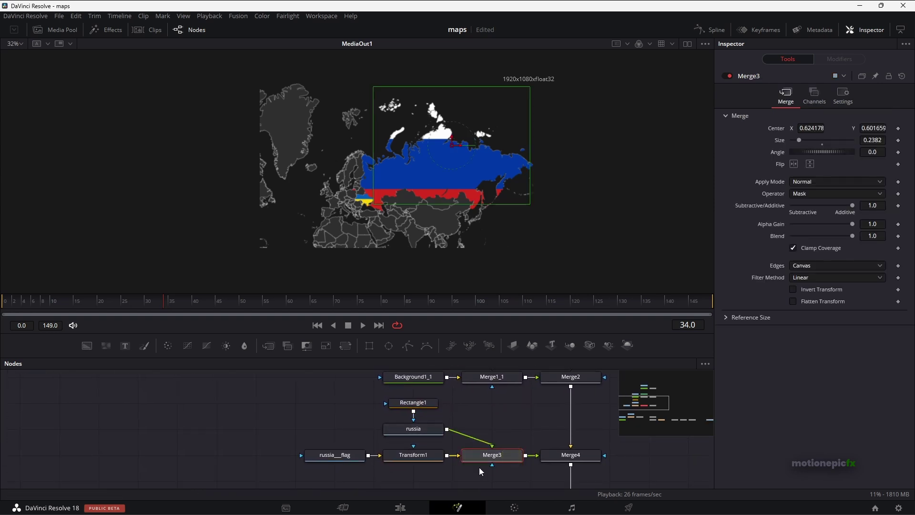
pyautogui.click(144, 304)
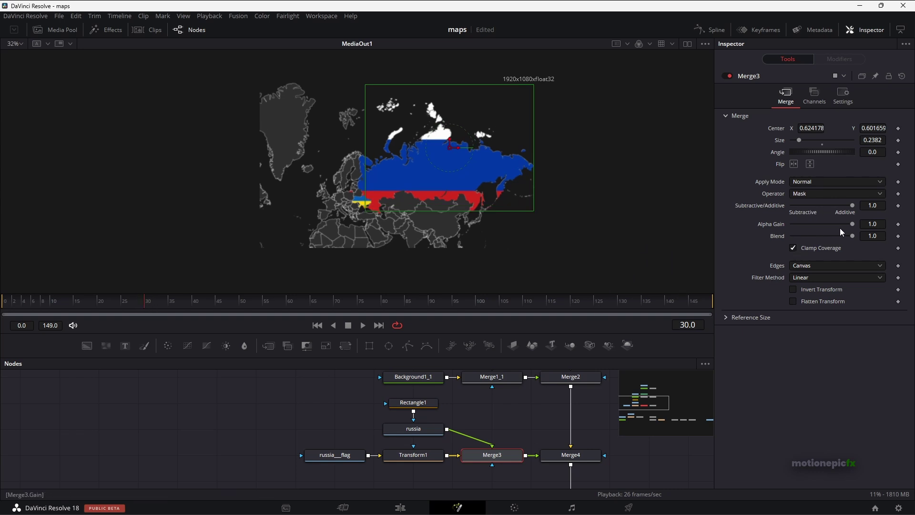
pyautogui.moveTo(851, 224); pyautogui.dragTo(910, 223)
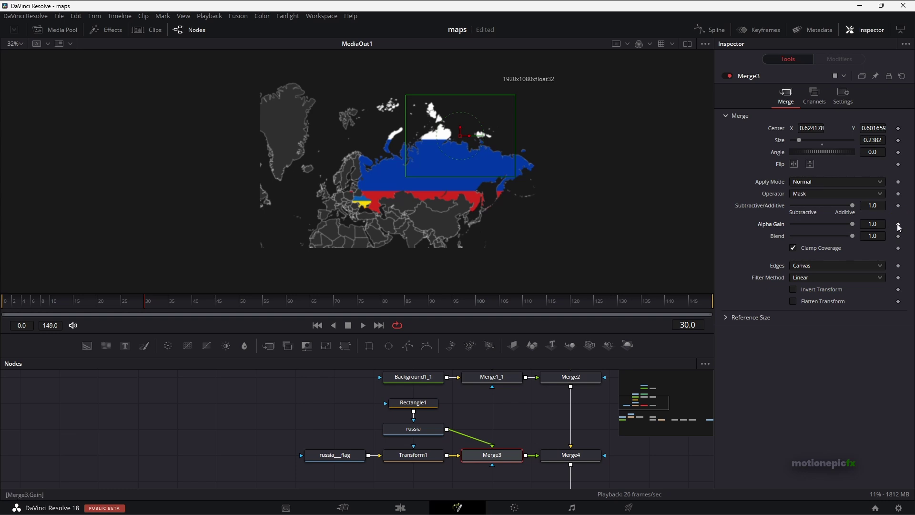
pyautogui.click(897, 223)
pyautogui.moveTo(852, 224); pyautogui.dragTo(745, 230)
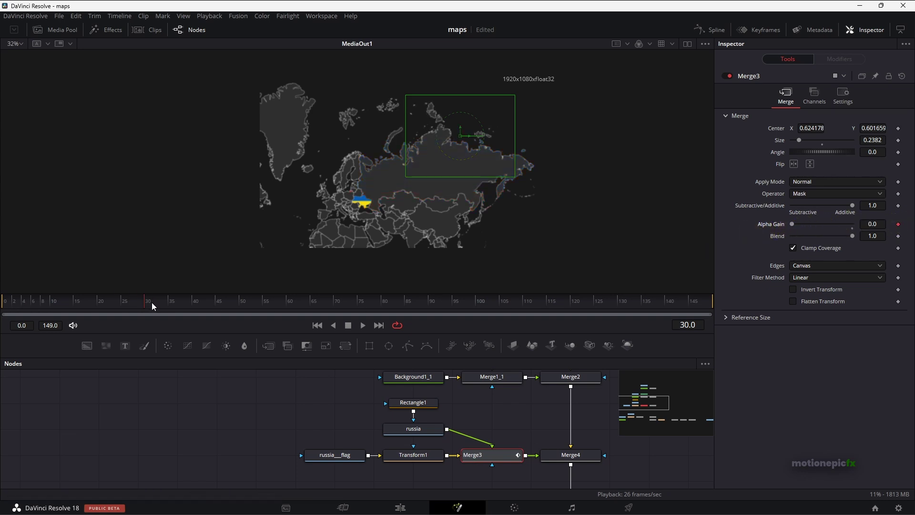
# Keyframe a flicker in Merge3's Alpha Gain with 0.606 at frame 31, another value at frame 32 and 1.0 at frame 34
pyautogui.press('Right')
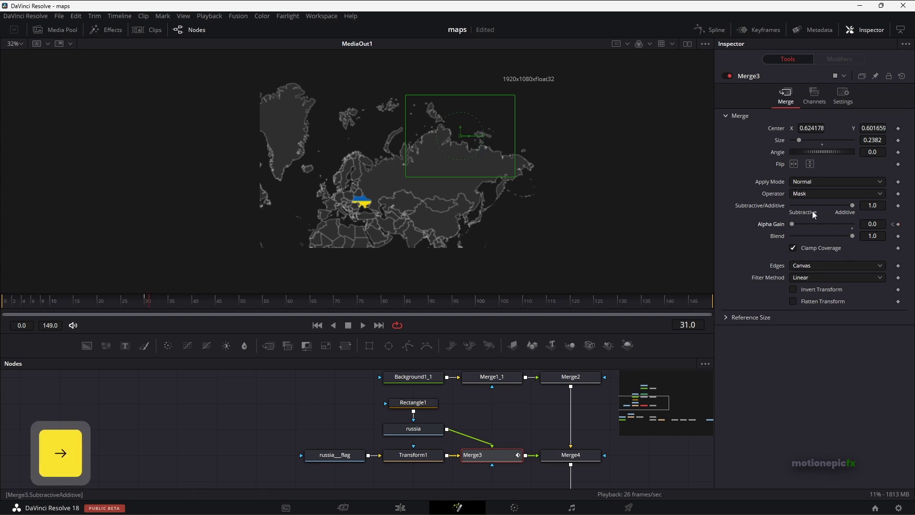
pyautogui.moveTo(791, 227); pyautogui.dragTo(828, 221)
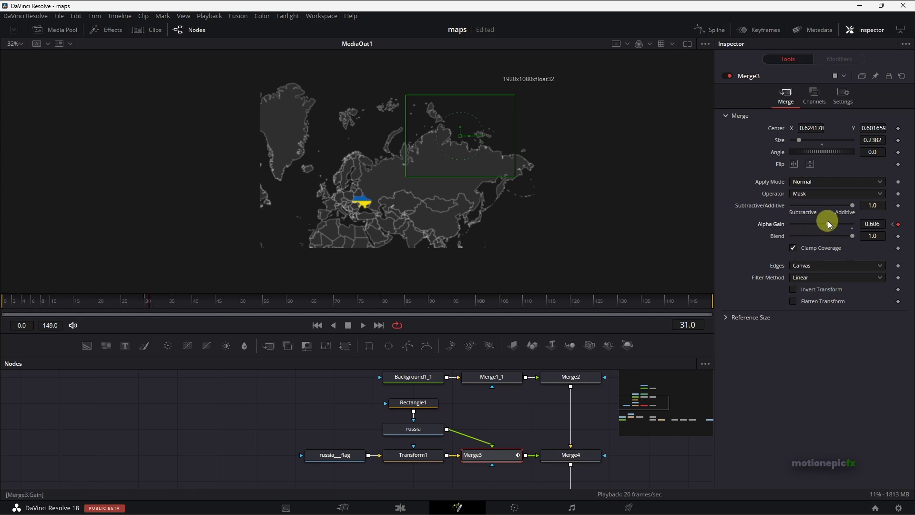
pyautogui.press('Right')
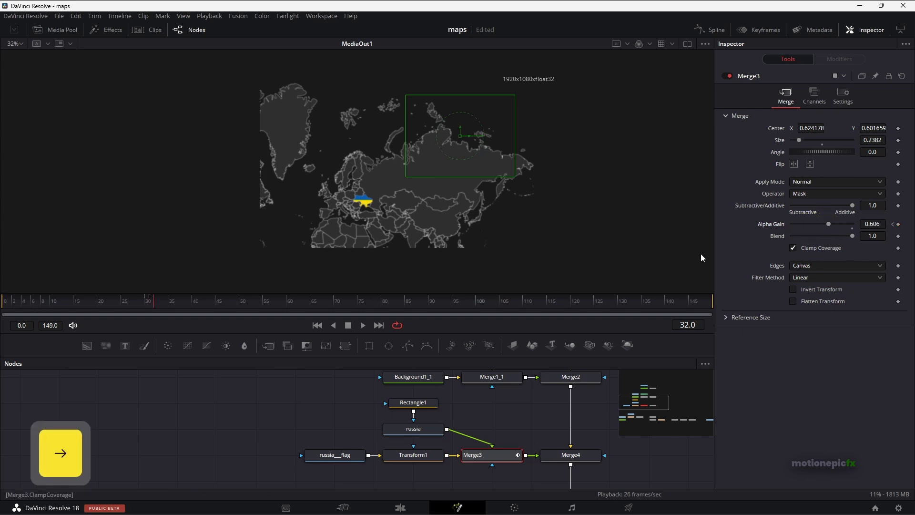
pyautogui.moveTo(828, 224); pyautogui.dragTo(853, 224)
pyautogui.press('Right')
pyautogui.press('Right')
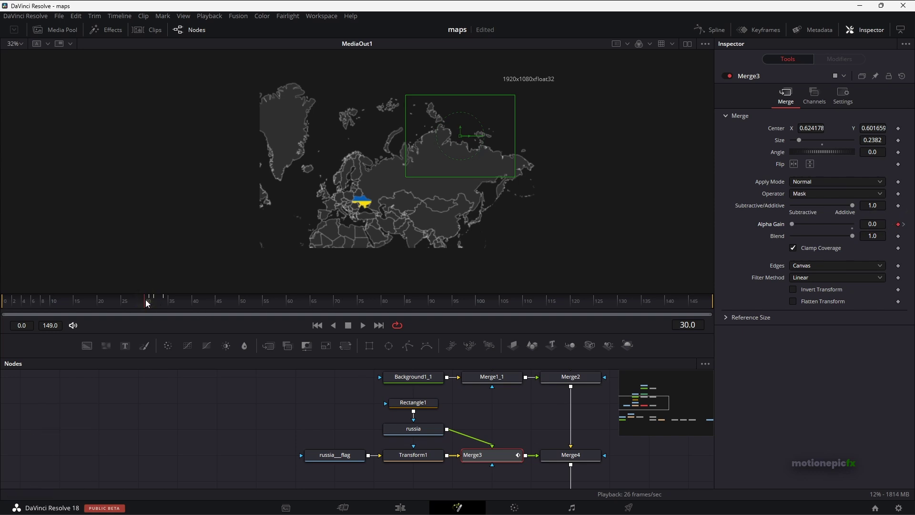
# Show Transform3 in the viewer and play from about frame 27 to preview the Russian flag's appearance
pyautogui.press('space')
pyautogui.press('space')
pyautogui.scroll(-5, 524, 436)
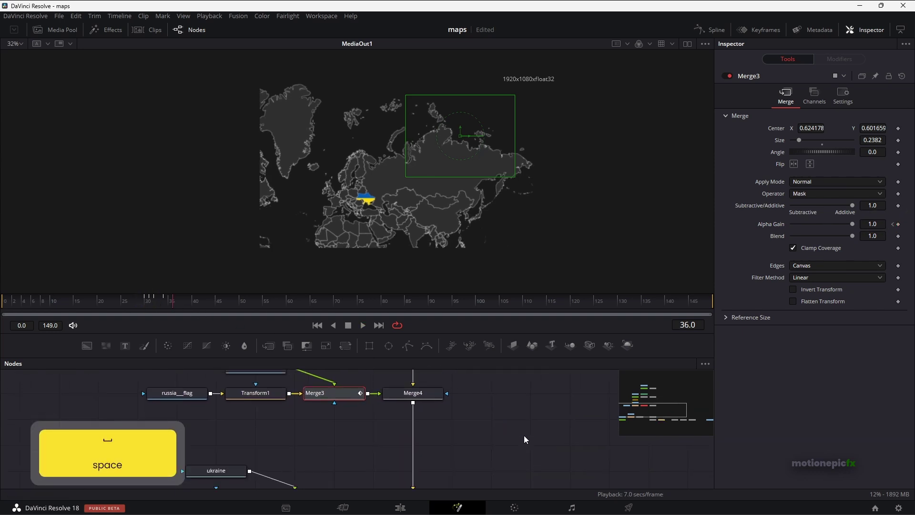
pyautogui.moveTo(539, 456); pyautogui.dragTo(466, 464)
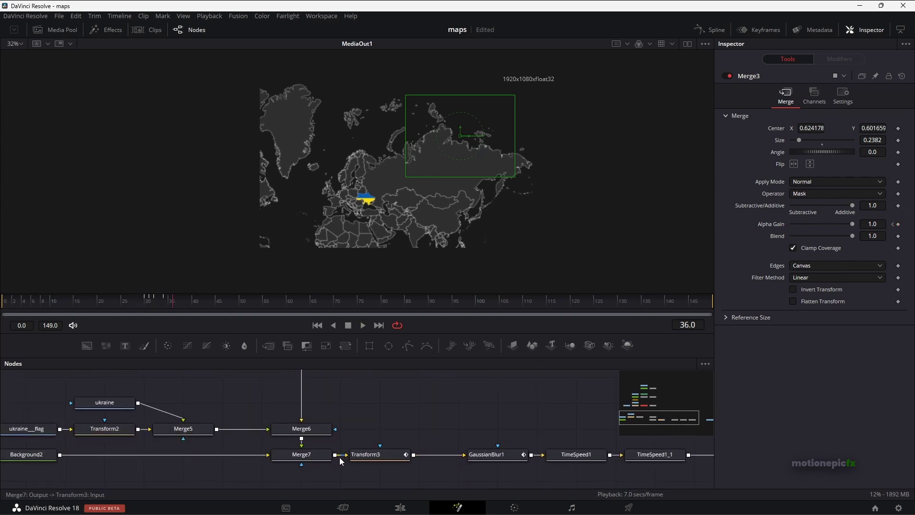
pyautogui.click(357, 463)
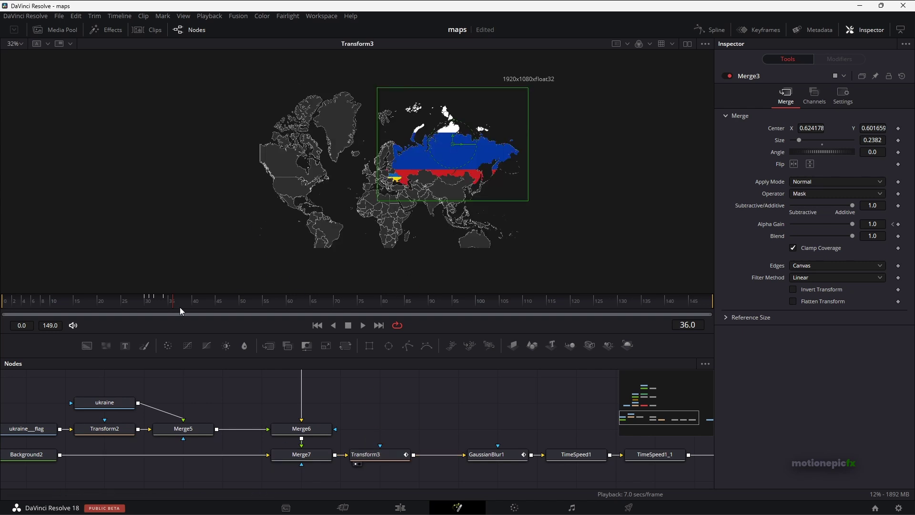
pyautogui.click(133, 300)
pyautogui.press('space')
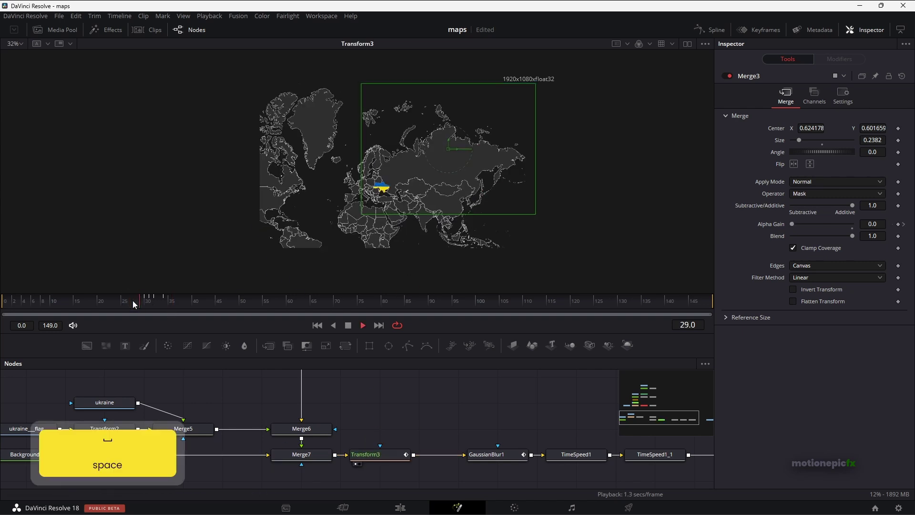
pyautogui.press('space')
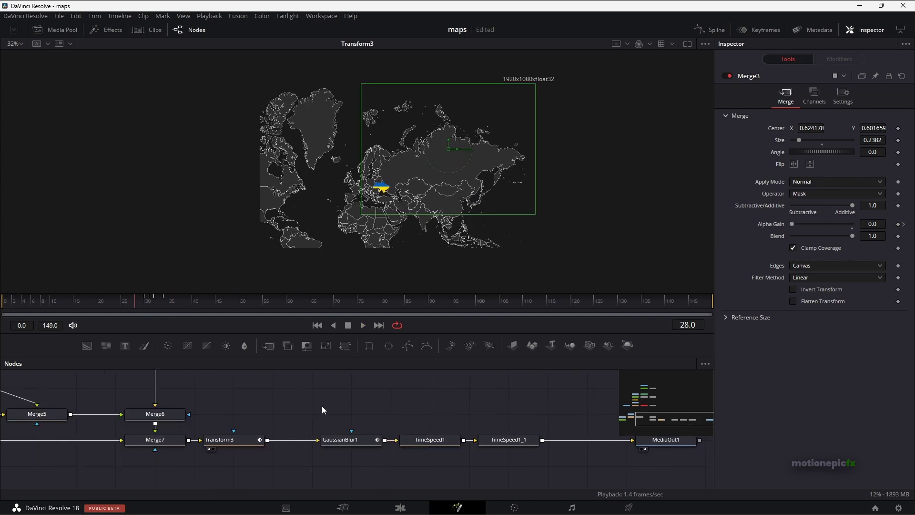
# Disable GaussianBlur1, TimeSpeed1 and TimeSpeed1_1 and toggle two playback rendering options
pyautogui.moveTo(316, 405); pyautogui.dragTo(550, 462)
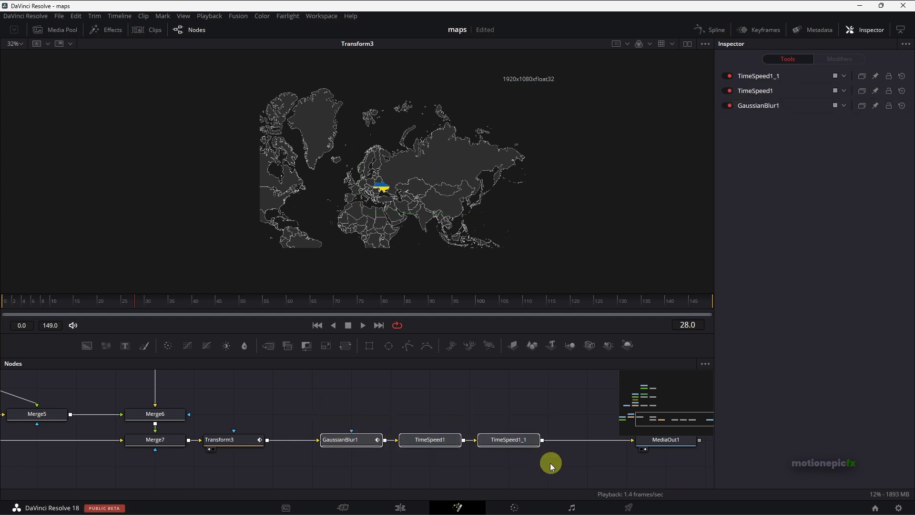
pyautogui.click(728, 80)
pyautogui.click(726, 76)
pyautogui.click(726, 158)
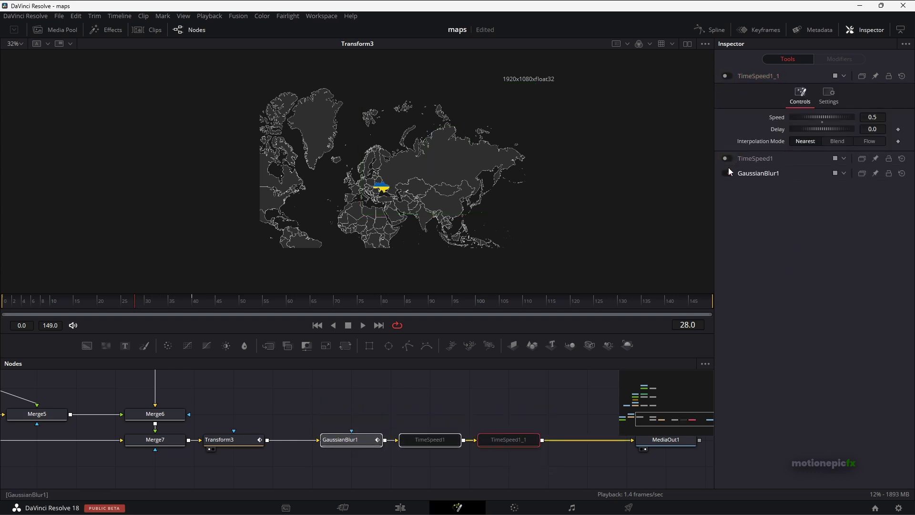
pyautogui.click(726, 173)
pyautogui.rightClick(474, 328)
pyautogui.click(496, 332)
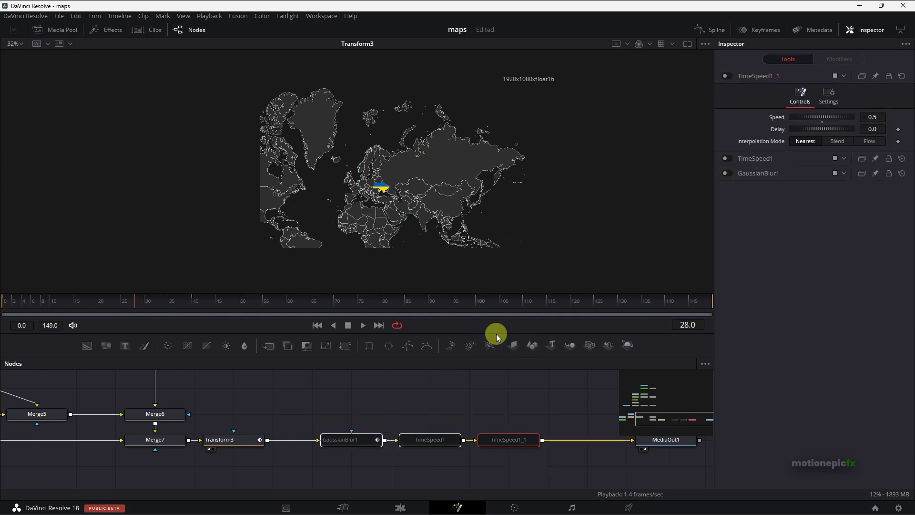
pyautogui.rightClick(475, 326)
pyautogui.click(494, 339)
# Play the animation from the first frame and again from about frame 24 to check the Russian flag's flicker
pyautogui.moveTo(457, 457); pyautogui.dragTo(482, 380)
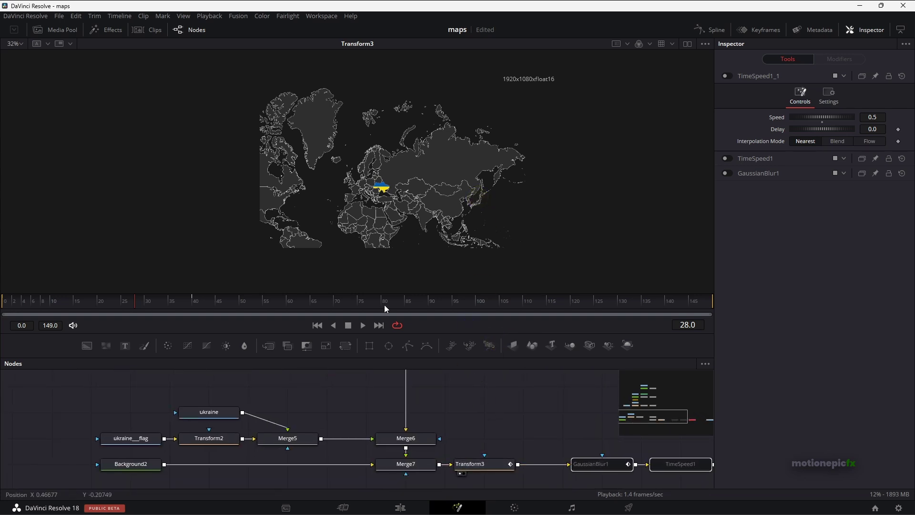
pyautogui.click(316, 324)
pyautogui.press('space')
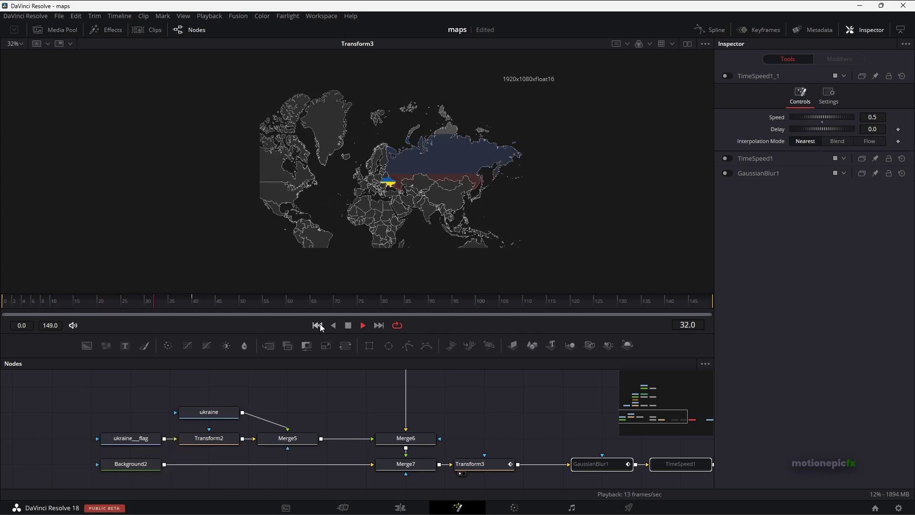
pyautogui.click(118, 301)
pyautogui.press('space')
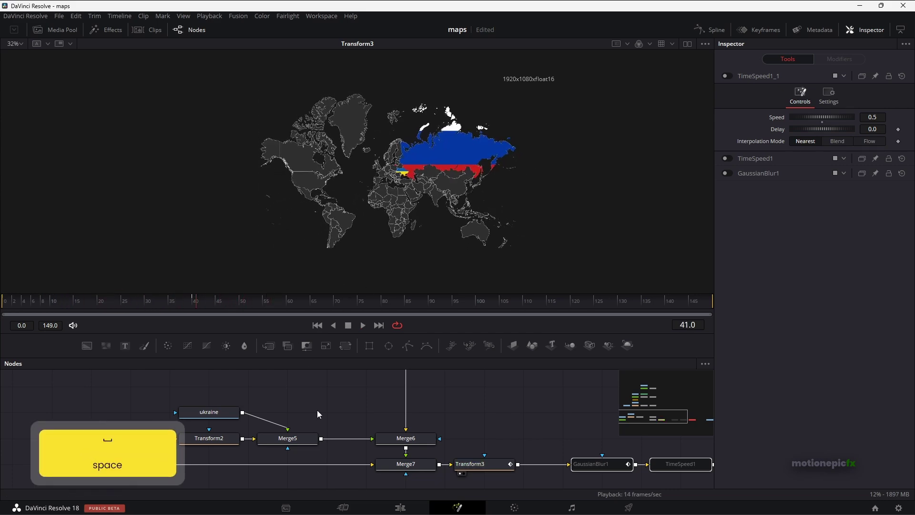
# Start Merge5's Alpha Gain animation with a keyframe of 0.0 at frame 45
pyautogui.moveTo(306, 389); pyautogui.dragTo(401, 475)
pyautogui.keyDown('ctrl'); pyautogui.scroll(3, 433, 432); pyautogui.keyUp('ctrl')
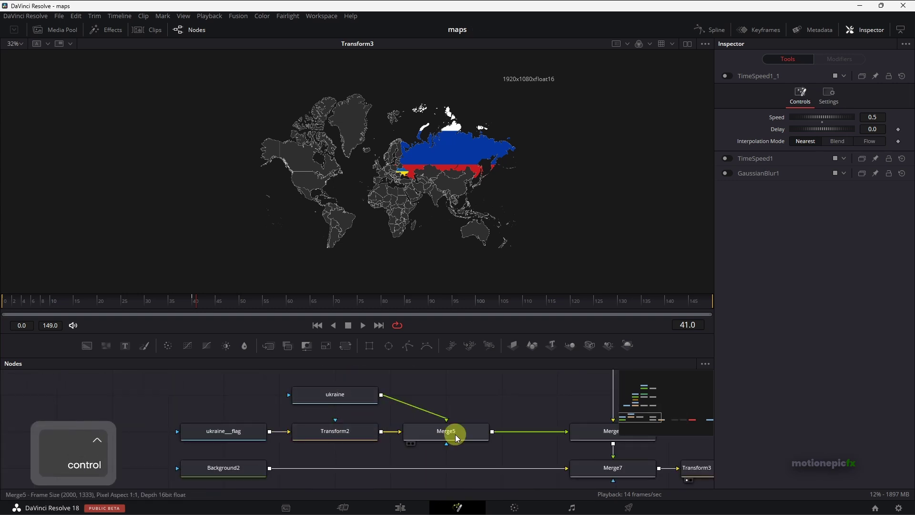
pyautogui.click(455, 434)
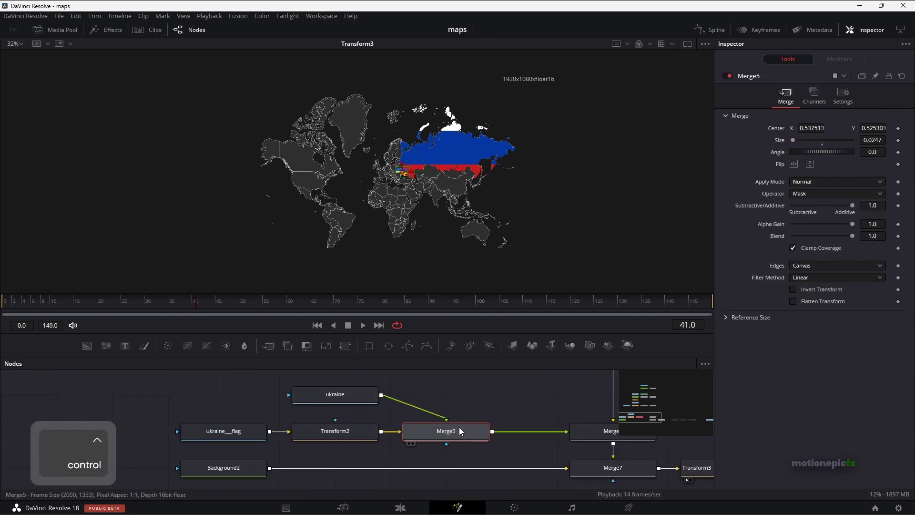
pyautogui.click(242, 303)
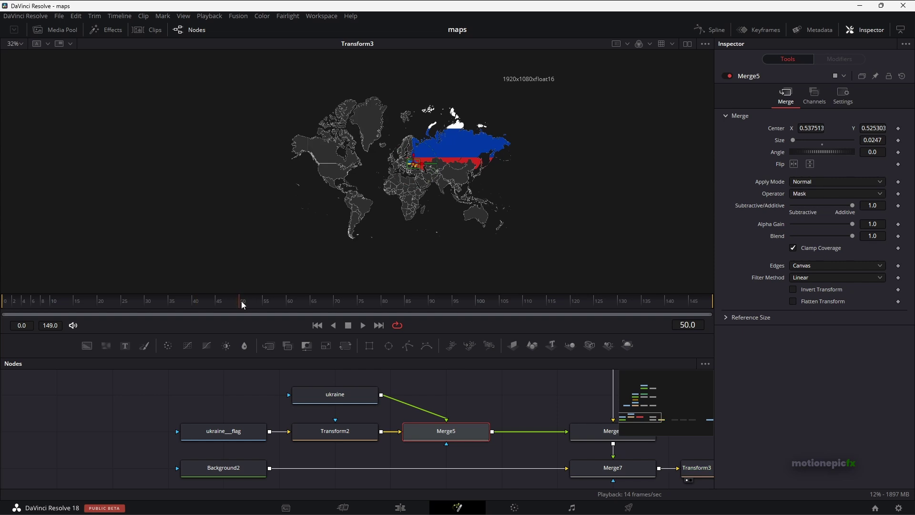
pyautogui.click(218, 303)
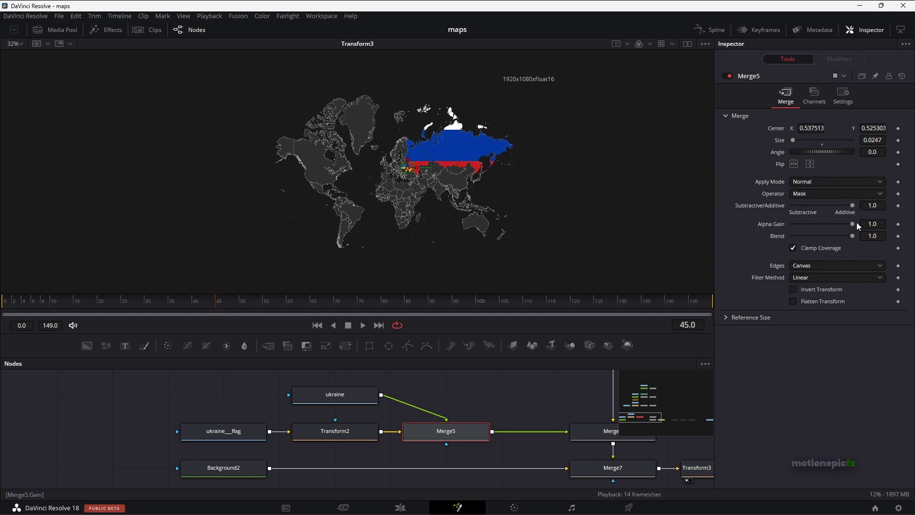
pyautogui.click(898, 225)
pyautogui.moveTo(853, 224); pyautogui.dragTo(695, 248)
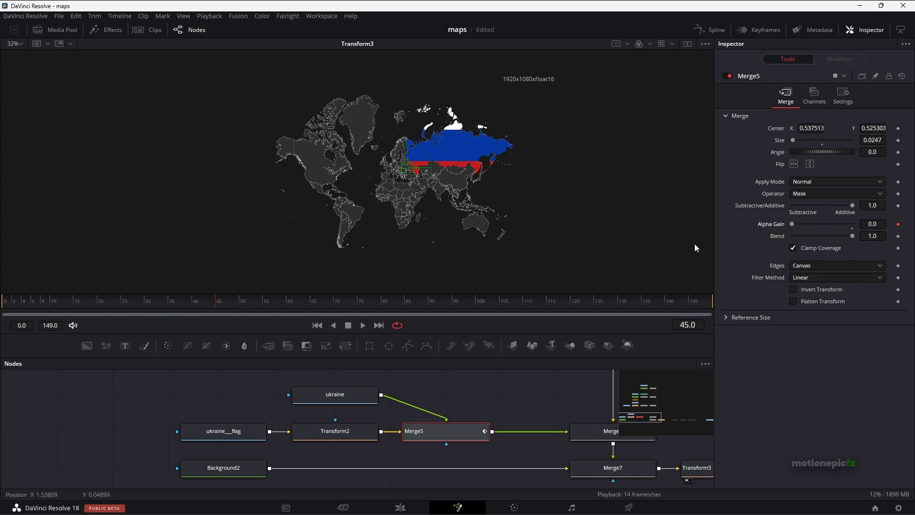
# Keyframe a flicker in Merge5's Alpha Gain with 0.685 at frame 46, 0.118 at frame 48, 0.52 at frame 49 and 1.0 at frame 50
pyautogui.press('Right')
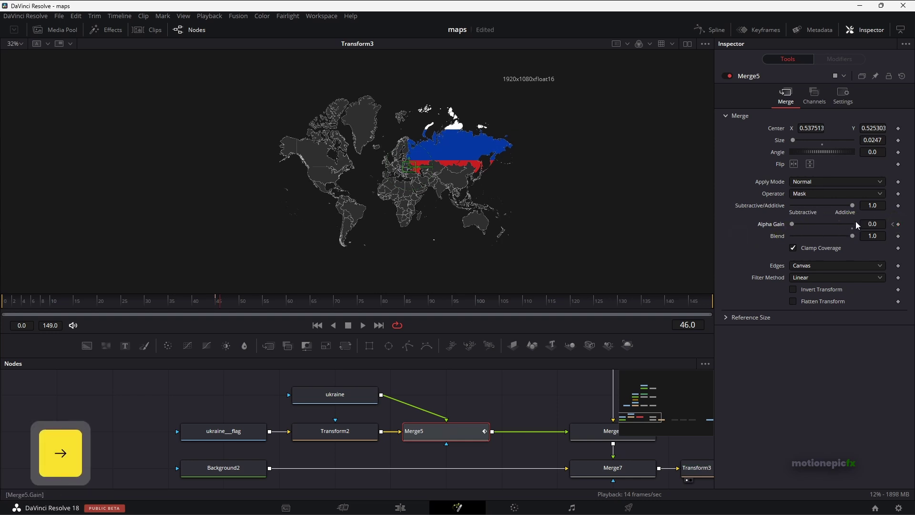
pyautogui.moveTo(792, 223); pyautogui.dragTo(833, 227)
pyautogui.press('Right')
pyautogui.press('Right')
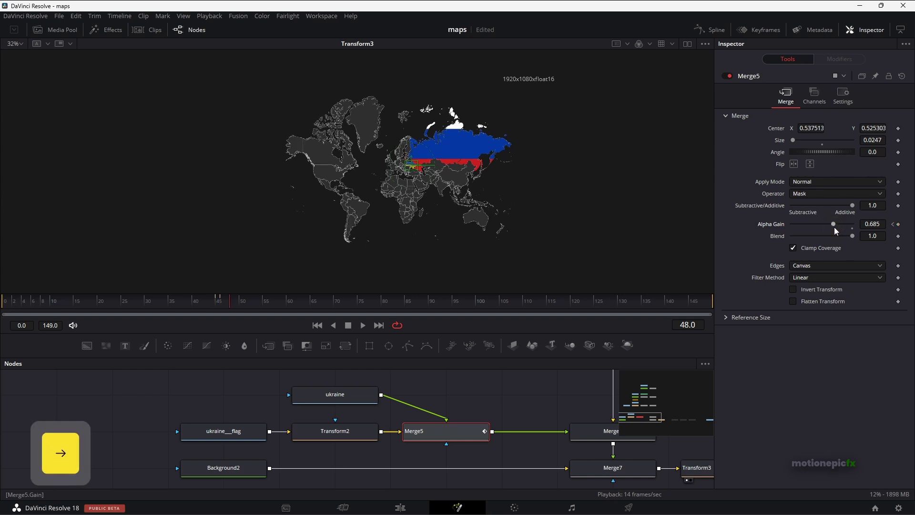
pyautogui.moveTo(833, 224); pyautogui.dragTo(799, 227)
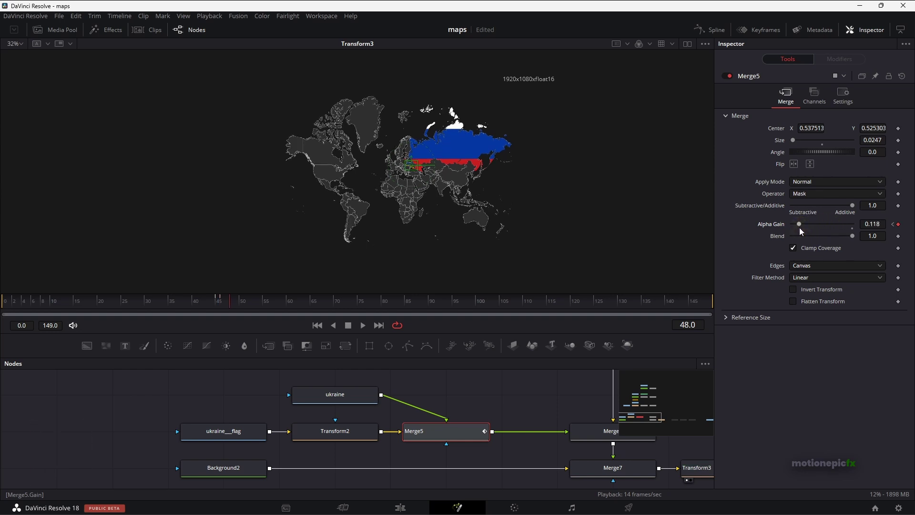
pyautogui.press('Right')
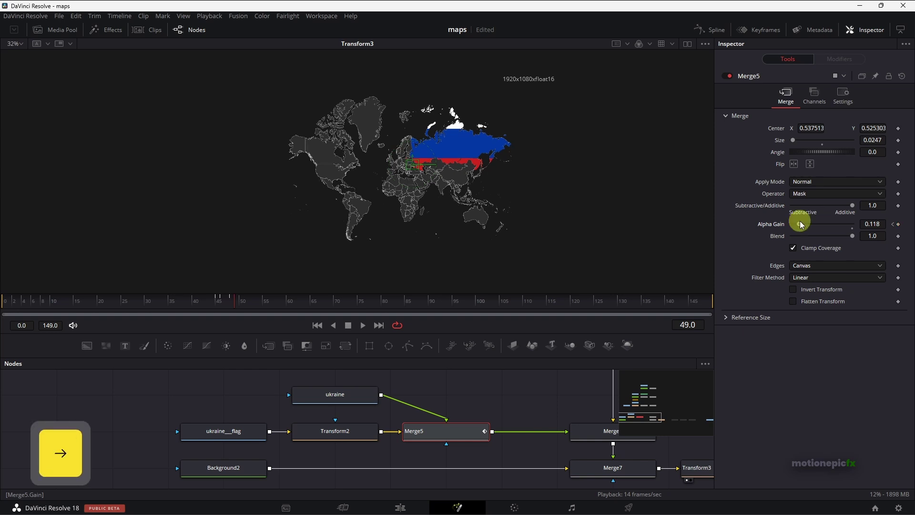
pyautogui.moveTo(800, 224); pyautogui.dragTo(806, 226)
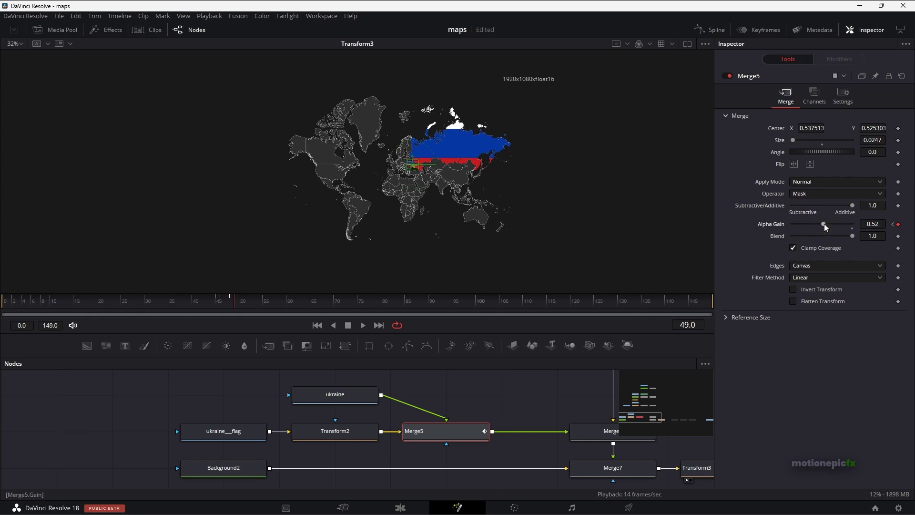
pyautogui.press('Right')
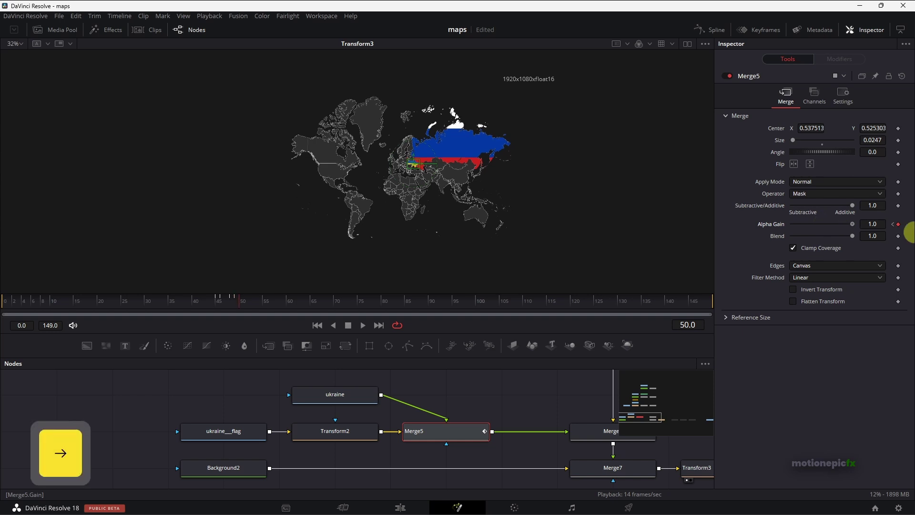
# Play the animation around frames 45 to 60 to preview the Ukrainian flag's flicker
pyautogui.press('space')
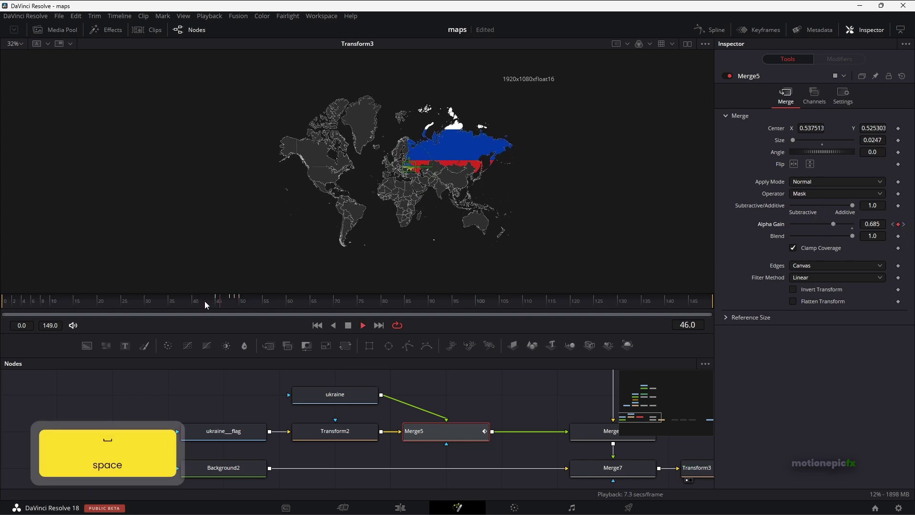
pyautogui.press('space')
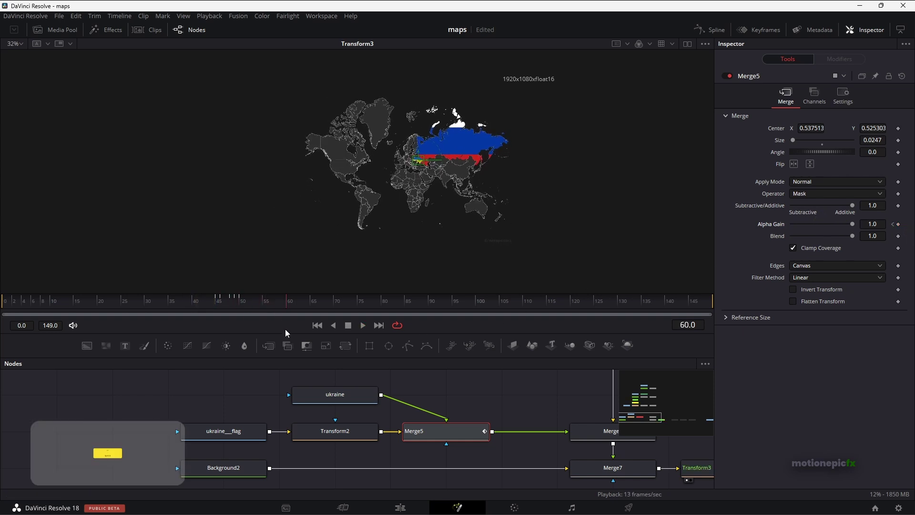
pyautogui.click(216, 306)
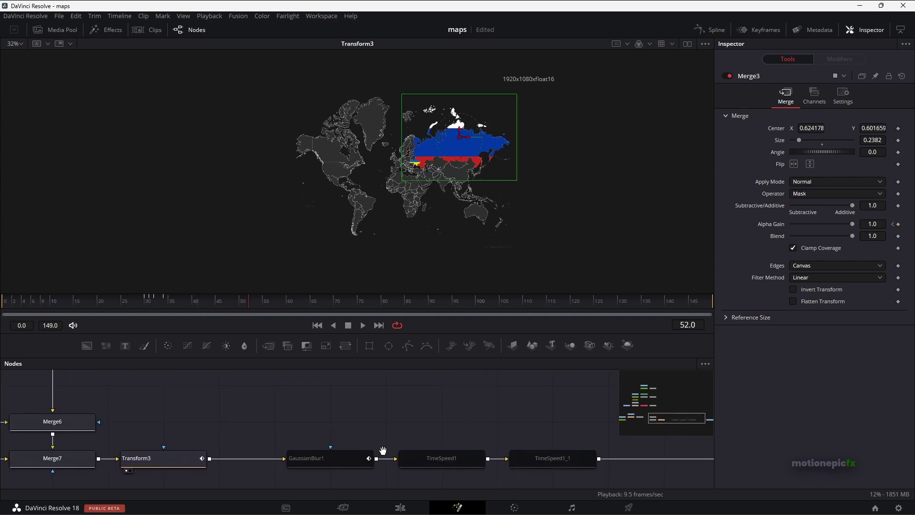
# Re-enable the TimeSpeed1_1, TimeSpeed1 and GaussianBlur1 nodes together
pyautogui.moveTo(279, 428); pyautogui.dragTo(579, 477)
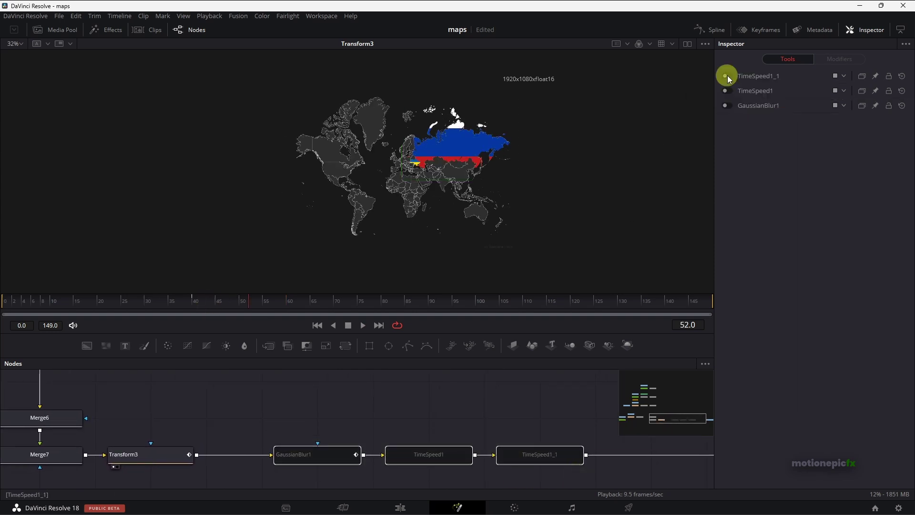
pyautogui.click(725, 91)
pyautogui.click(725, 105)
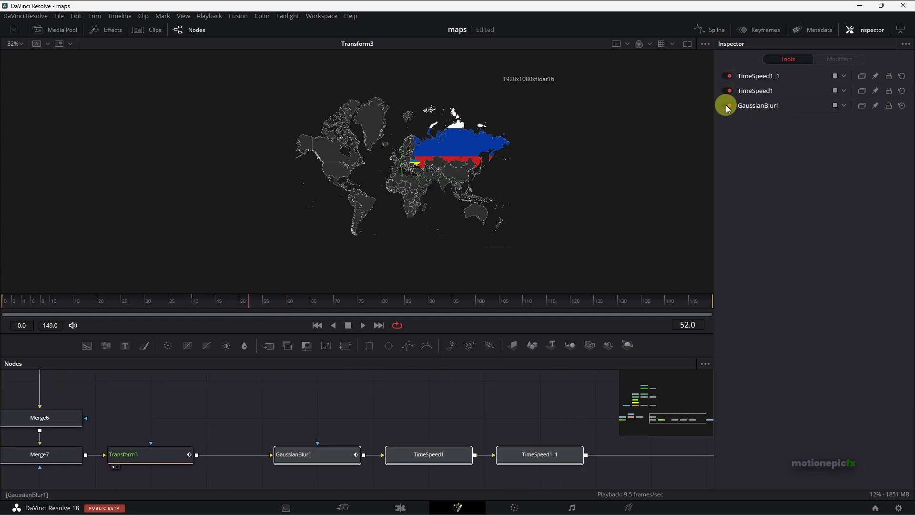
# Go to the Edit page and scrub the Fusion Composition clip to about 01:00:04:10 to check the finished map
pyautogui.moveTo(629, 396); pyautogui.dragTo(519, 389)
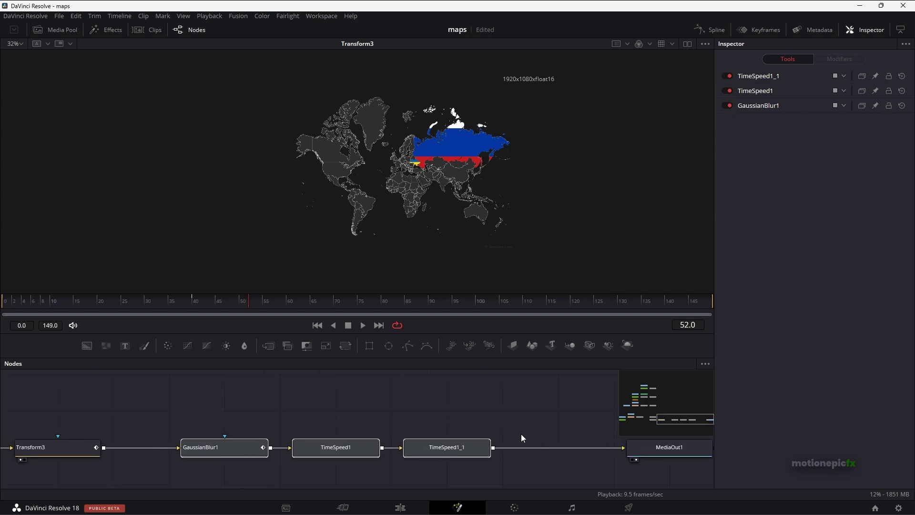
pyautogui.click(400, 508)
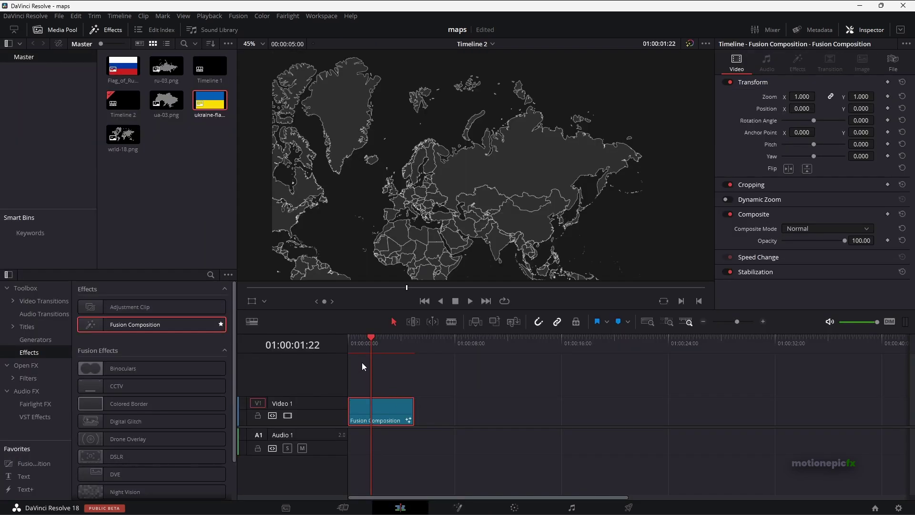
pyautogui.moveTo(391, 344); pyautogui.dragTo(406, 345)
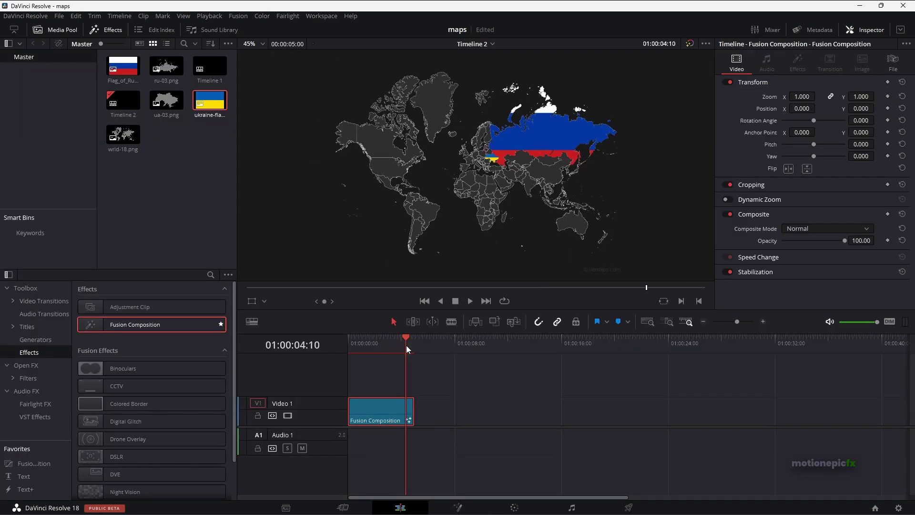